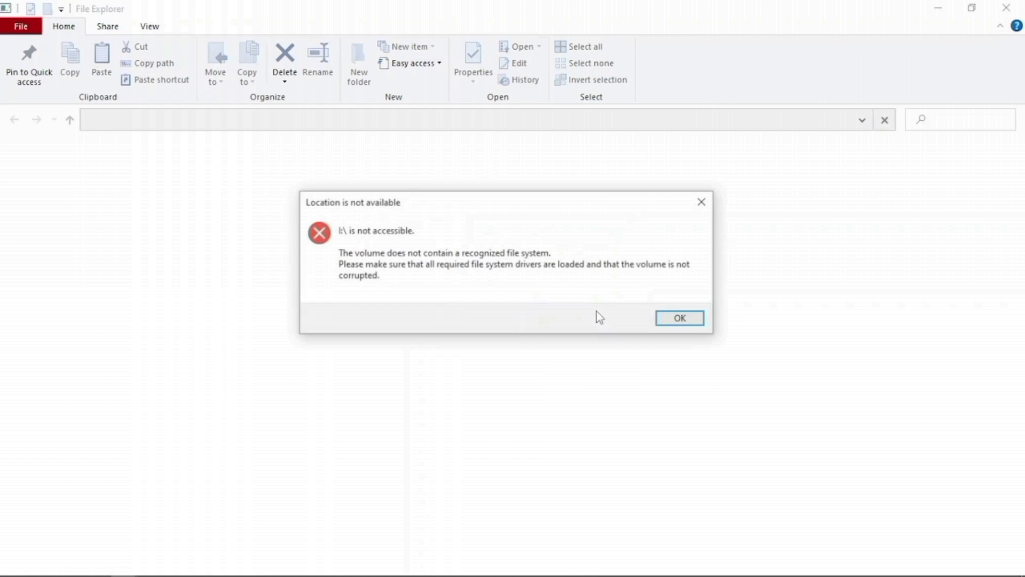
Dismiss the drive I: access error, decline formatting it, and collapse the EMUELEC (G:) and game (J:) folder trees.
click(700, 323)
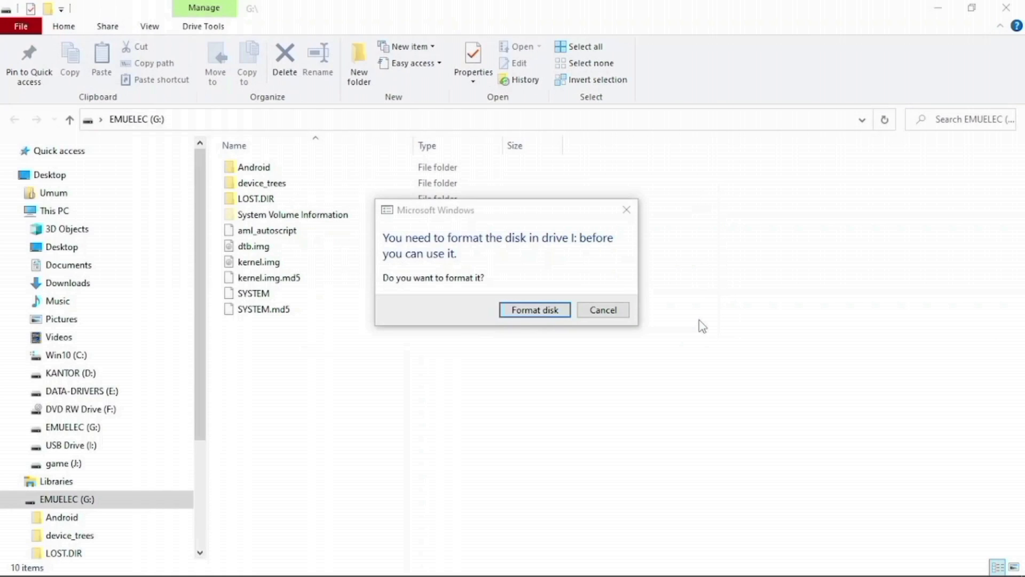
click(591, 315)
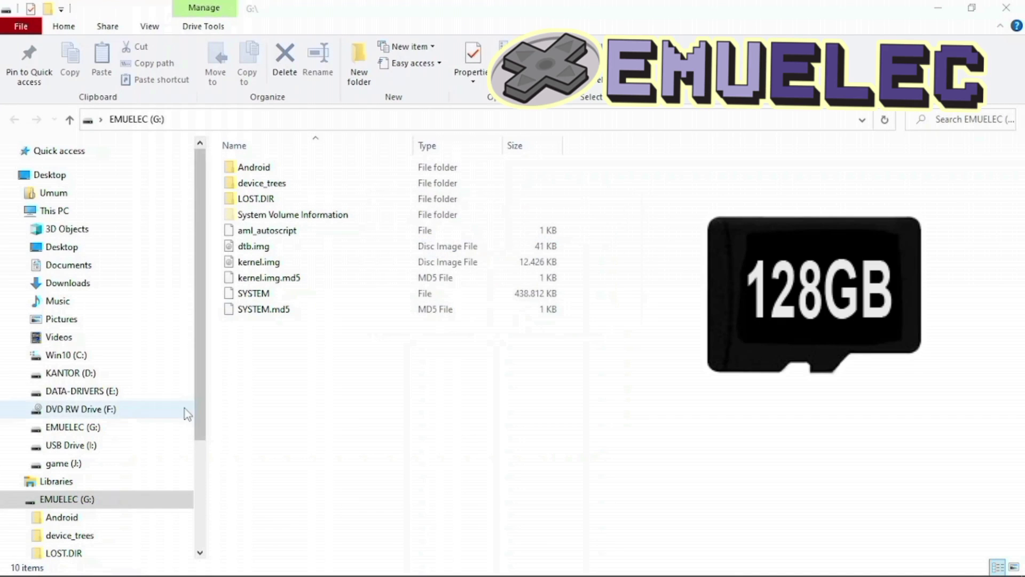
scroll(193, 386, down, 2)
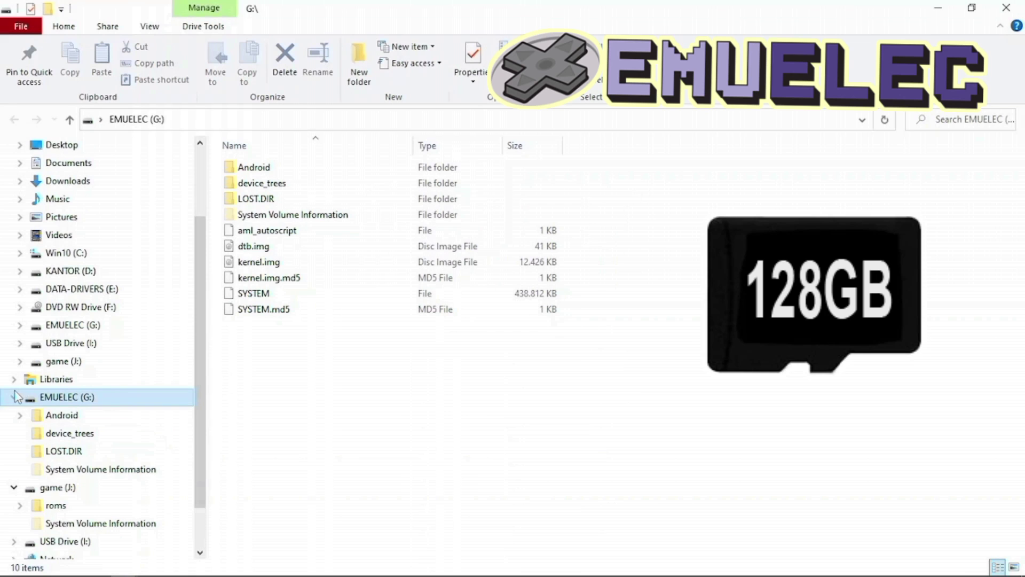
click(16, 396)
click(16, 434)
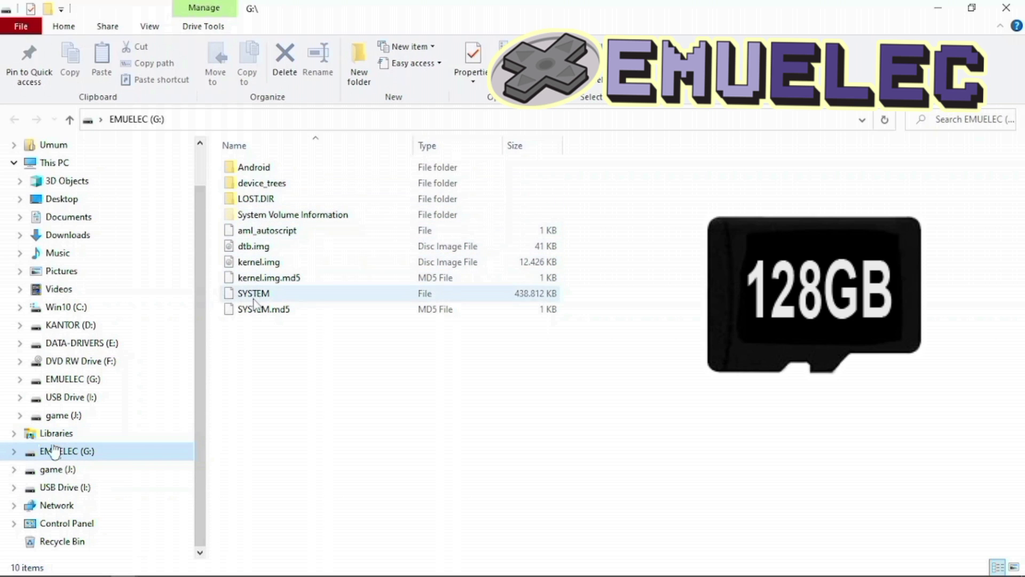
Look inside the Android folder on the EMUELEC (G:) drive and return to the drive's root.
double_click(262, 170)
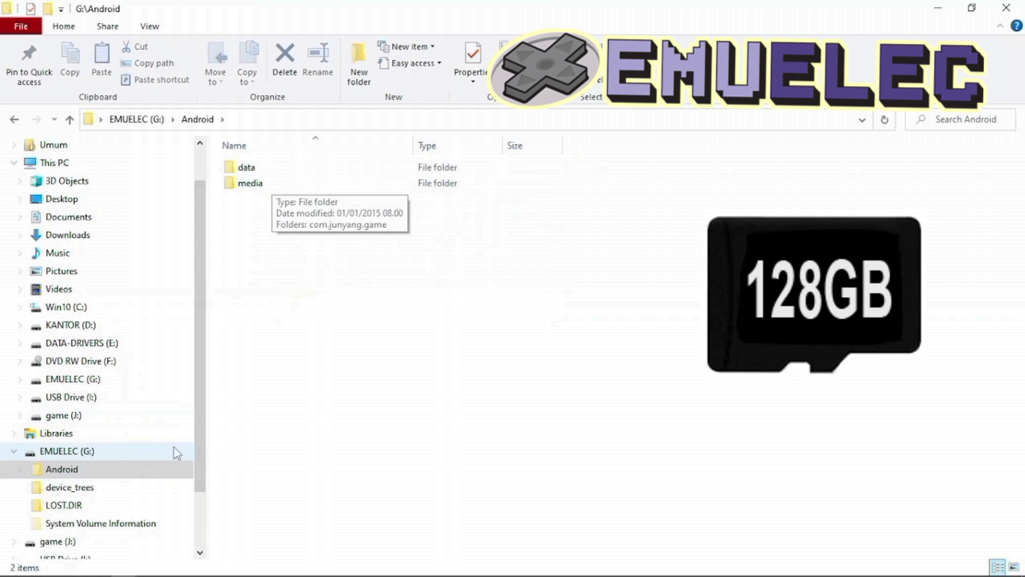
key(BackSpace)
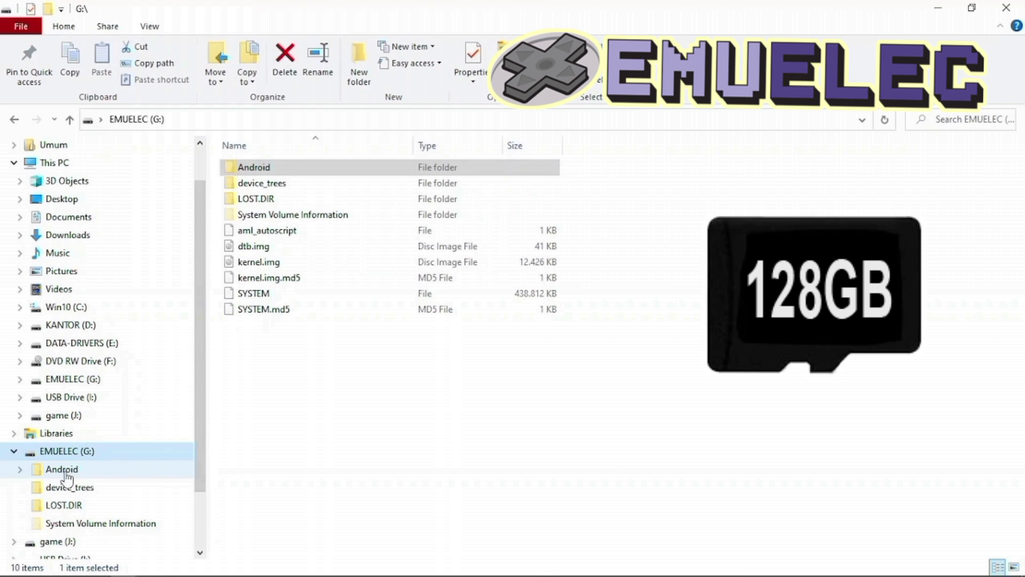
Open the roms folder on the game (J:) drive and display its contents in the List layout.
scroll(70, 474, down, 1)
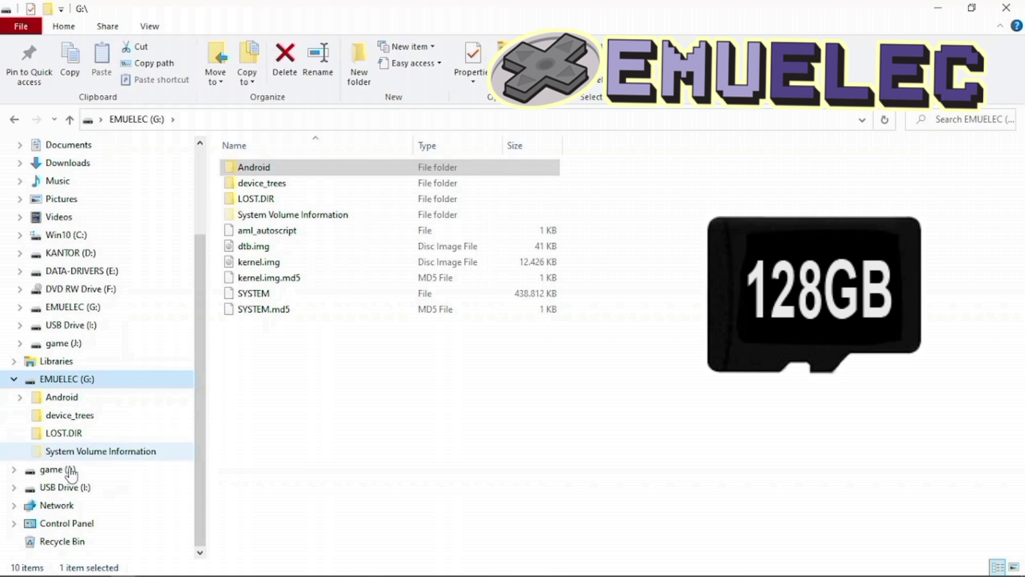
click(69, 470)
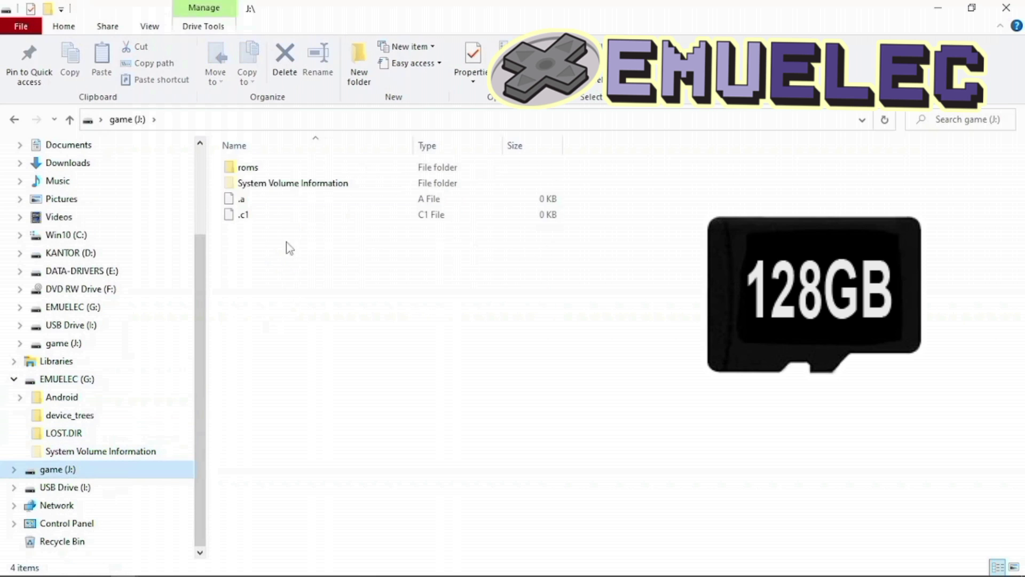
double_click(249, 167)
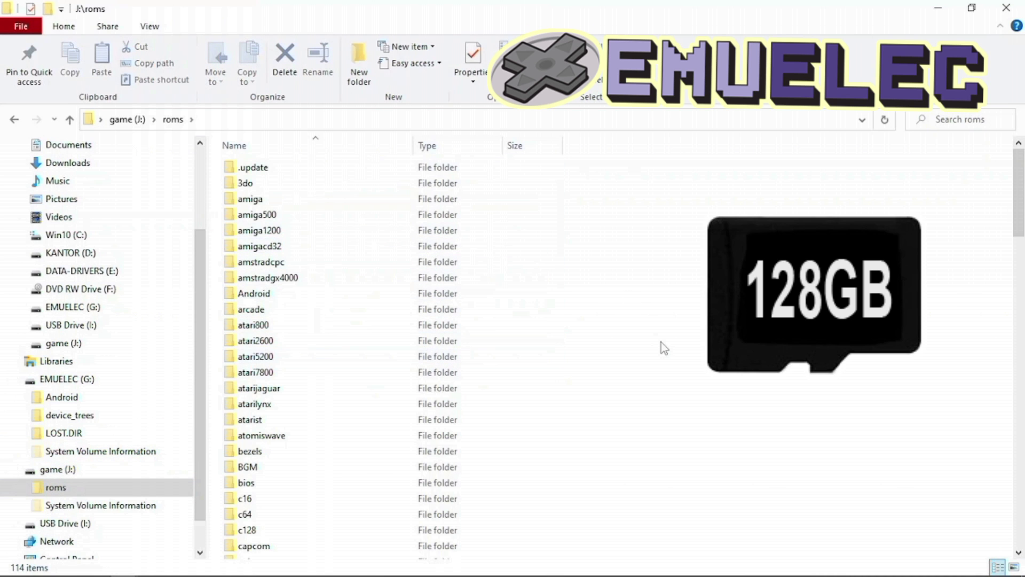
scroll(661, 342, down, 14)
scroll(661, 348, down, 5)
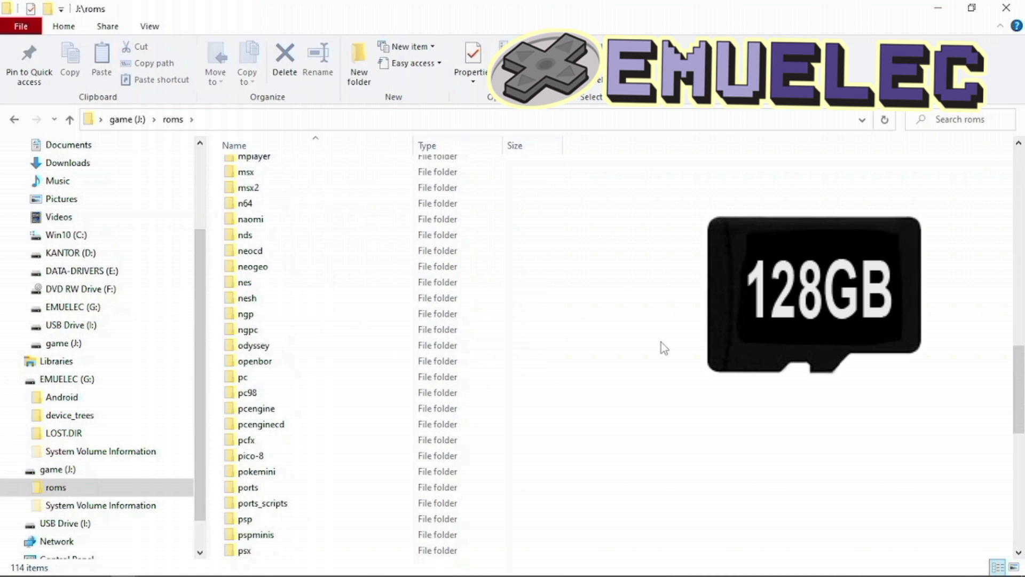
scroll(660, 340, up, 2)
scroll(662, 340, up, 1)
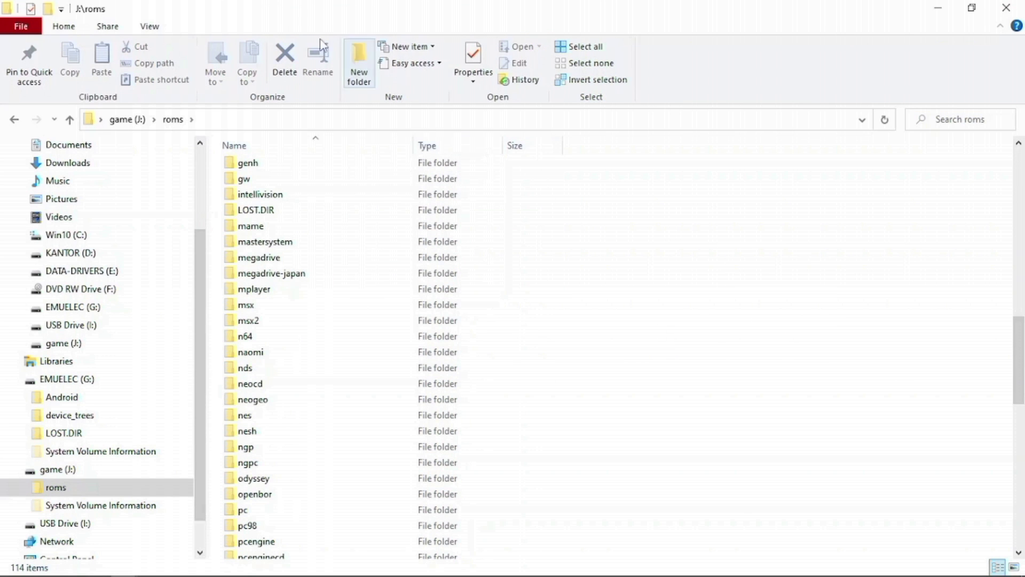
click(144, 30)
click(239, 66)
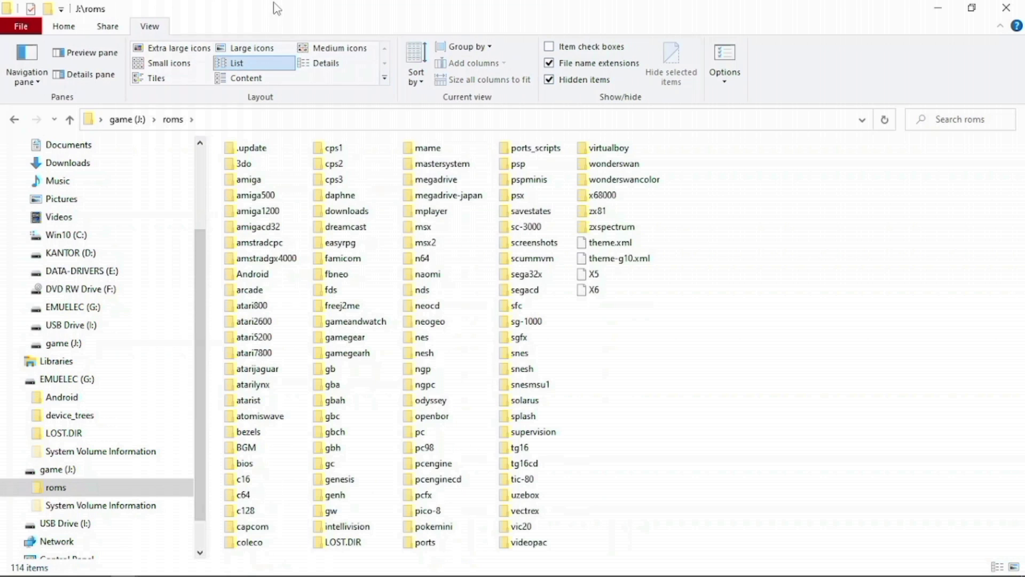
Open the n64 folder, display it in the List layout, and look through its game files.
double_click(431, 257)
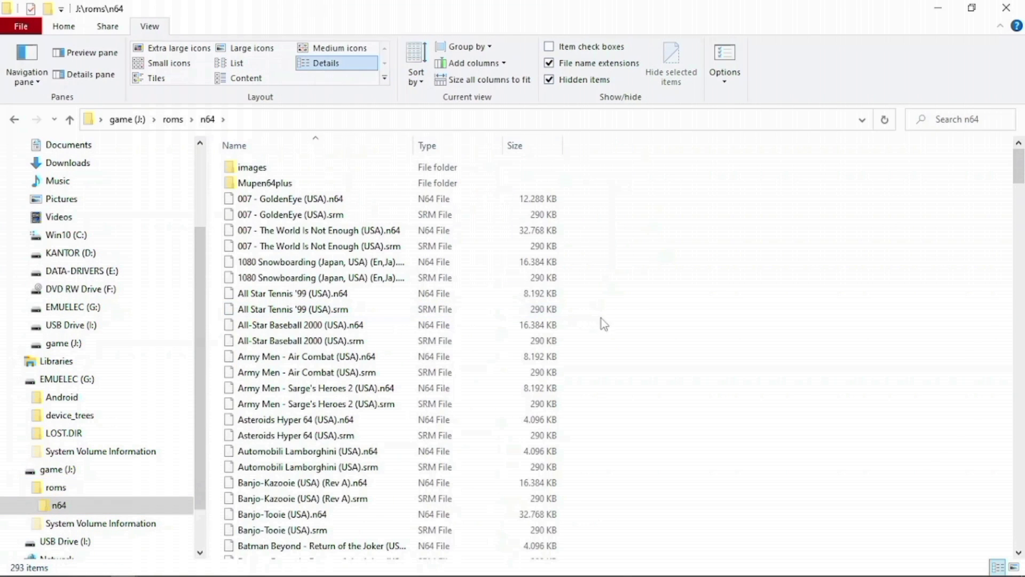
click(251, 67)
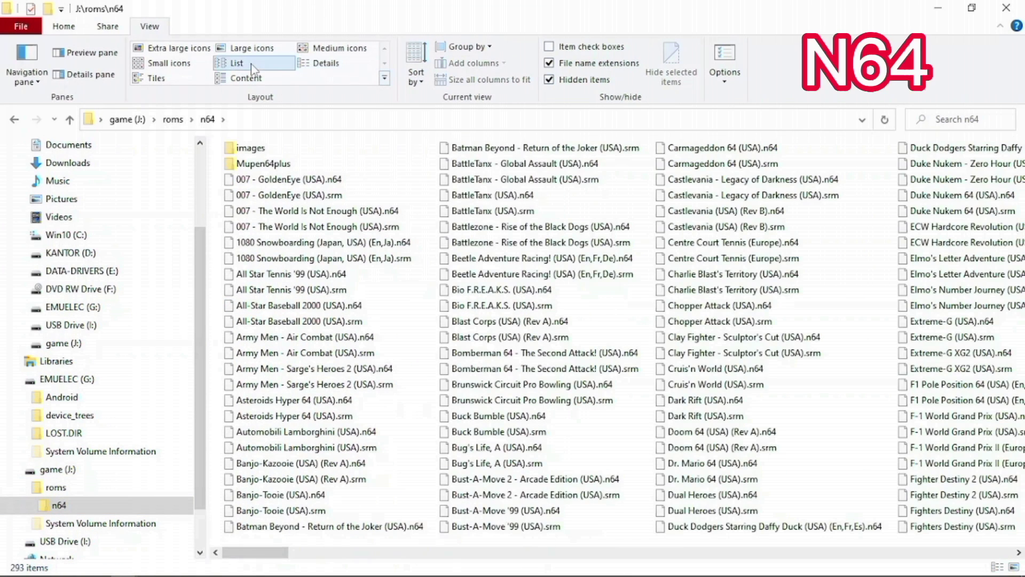
scroll(679, 332, right, 5)
scroll(680, 332, right, 6)
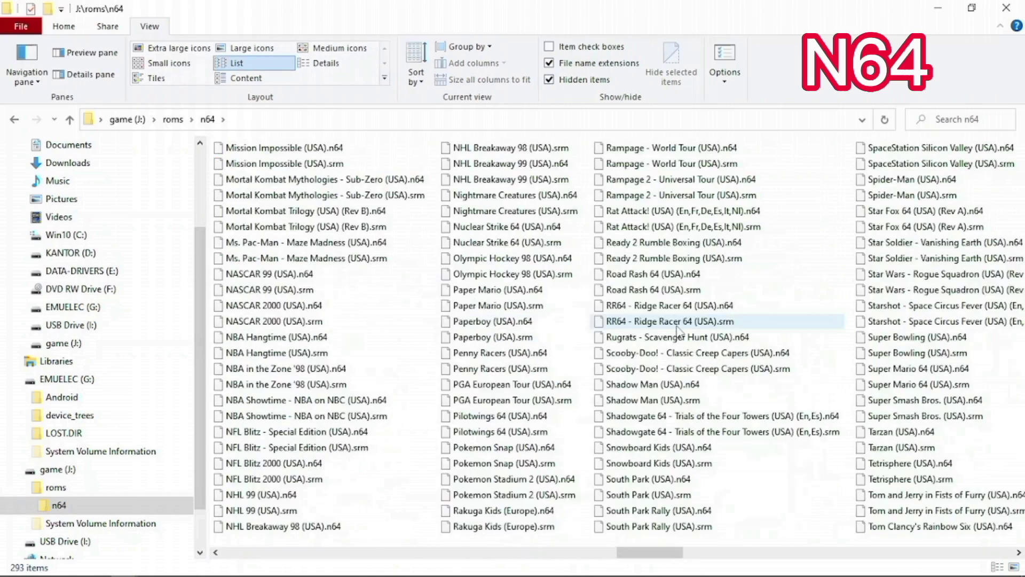
scroll(680, 333, left, 3)
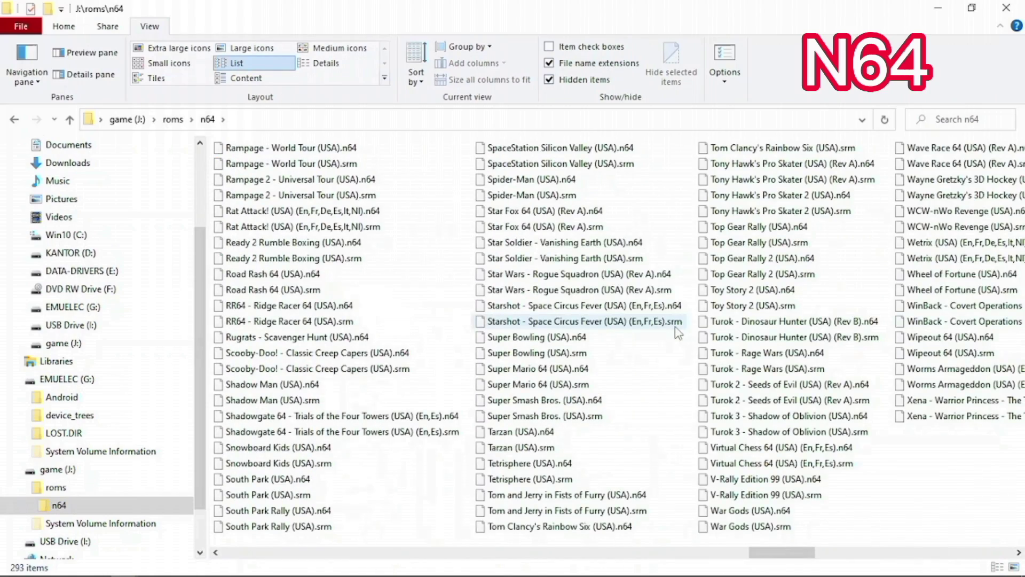
click(373, 274)
scroll(400, 267, left, 12)
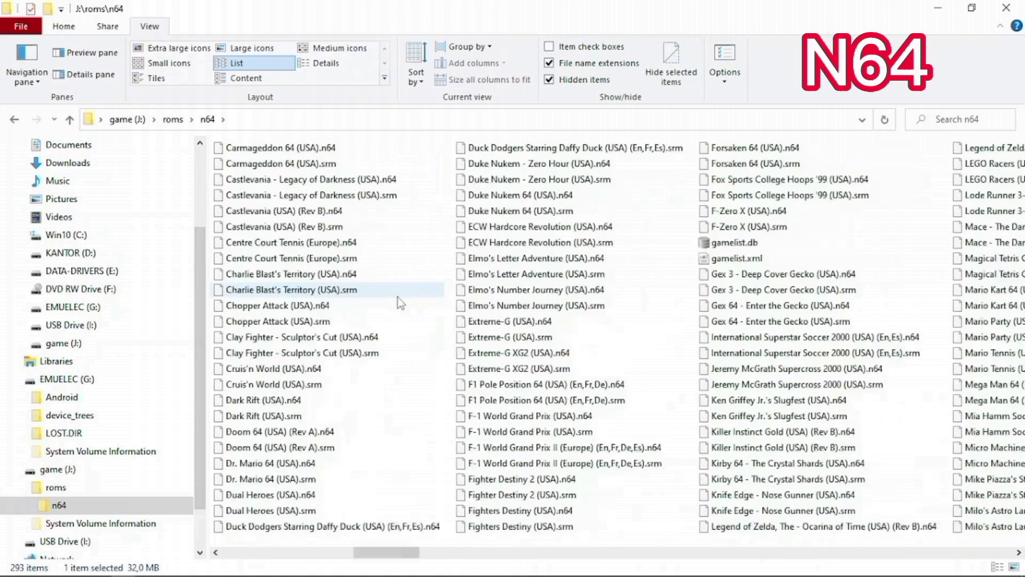
Open the psp folder within roms, display it in the List layout, and look through its game files.
click(44, 491)
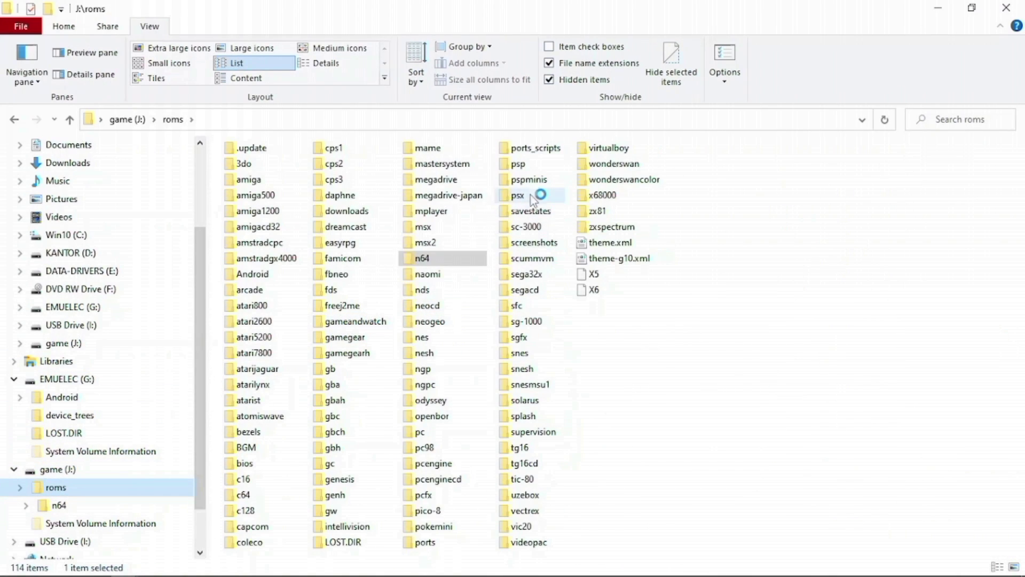
double_click(519, 164)
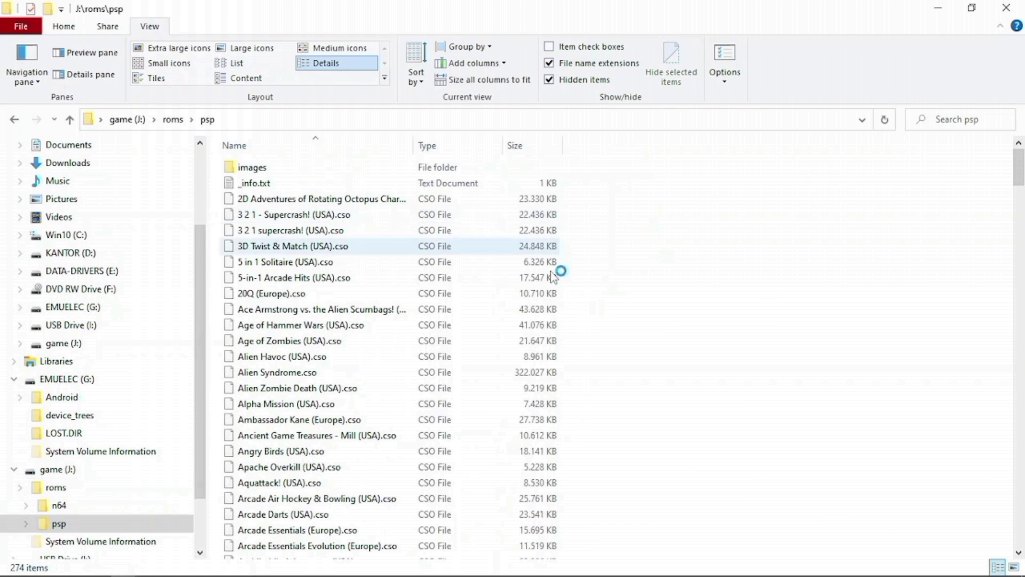
click(235, 64)
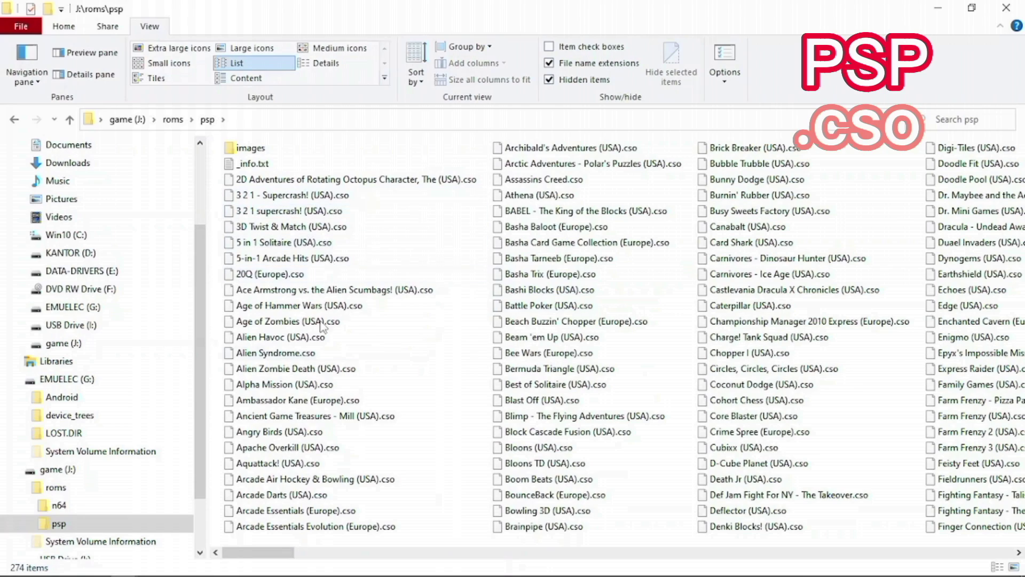
scroll(725, 471, down, 2)
scroll(725, 471, down, 5)
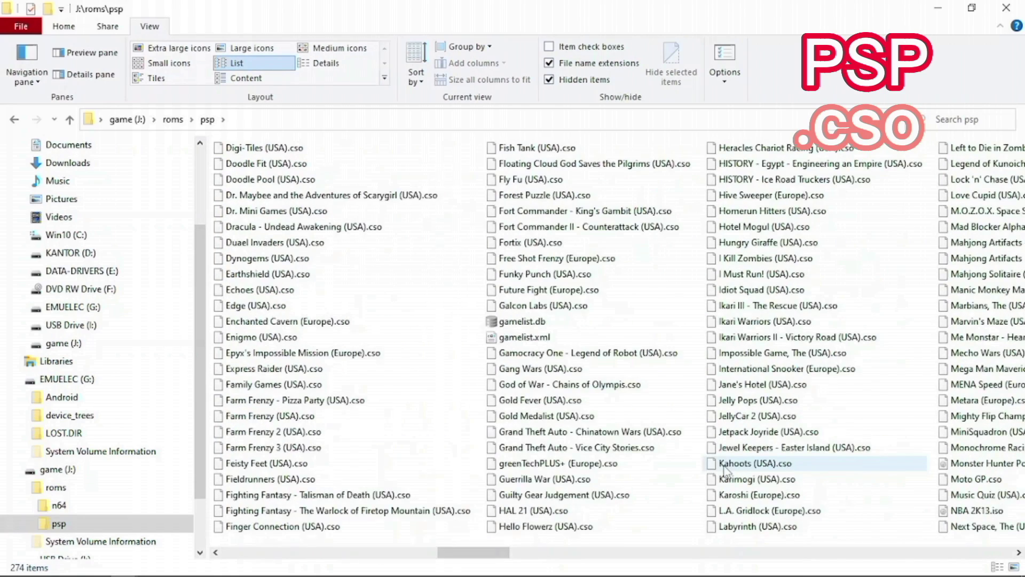
scroll(725, 468, down, 3)
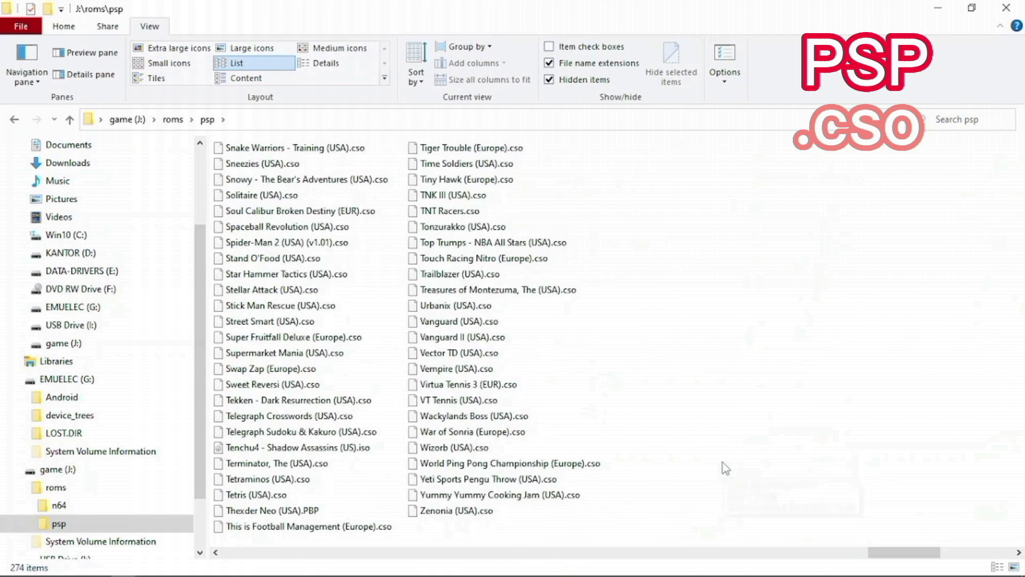
scroll(726, 469, up, 10)
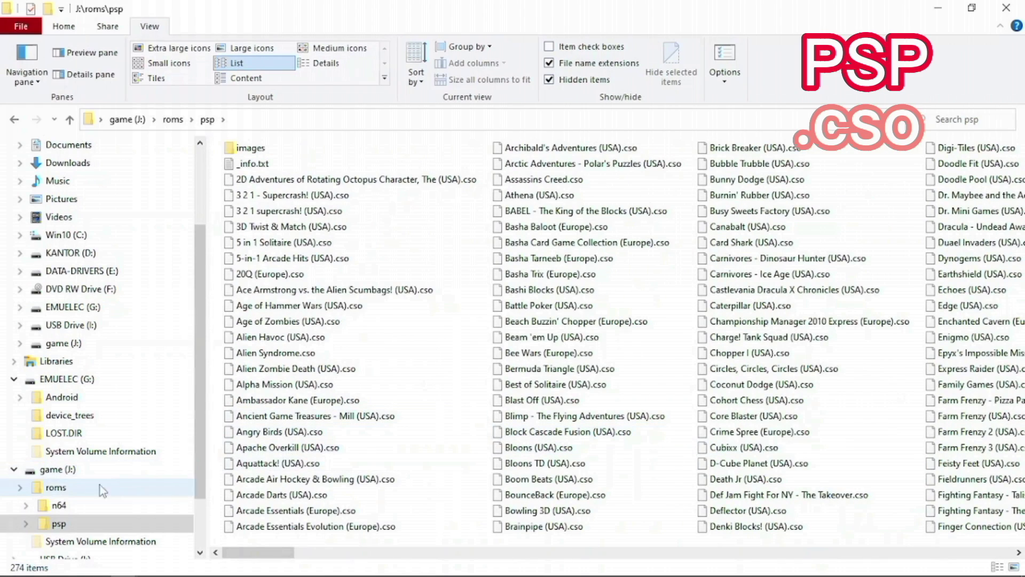
Return to the roms folder and open the dreamcast folder to view its game files.
click(58, 487)
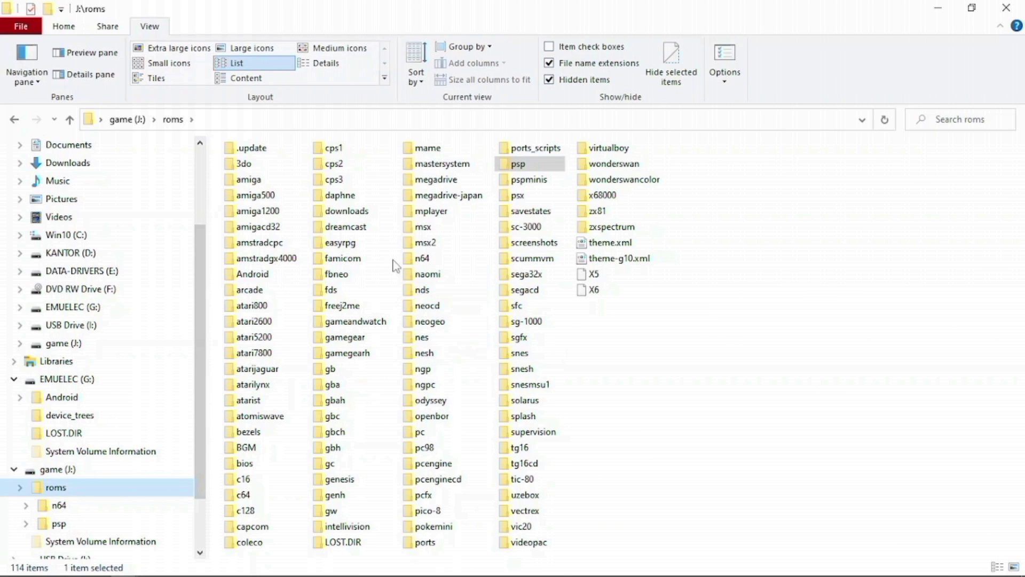
click(356, 230)
double_click(357, 231)
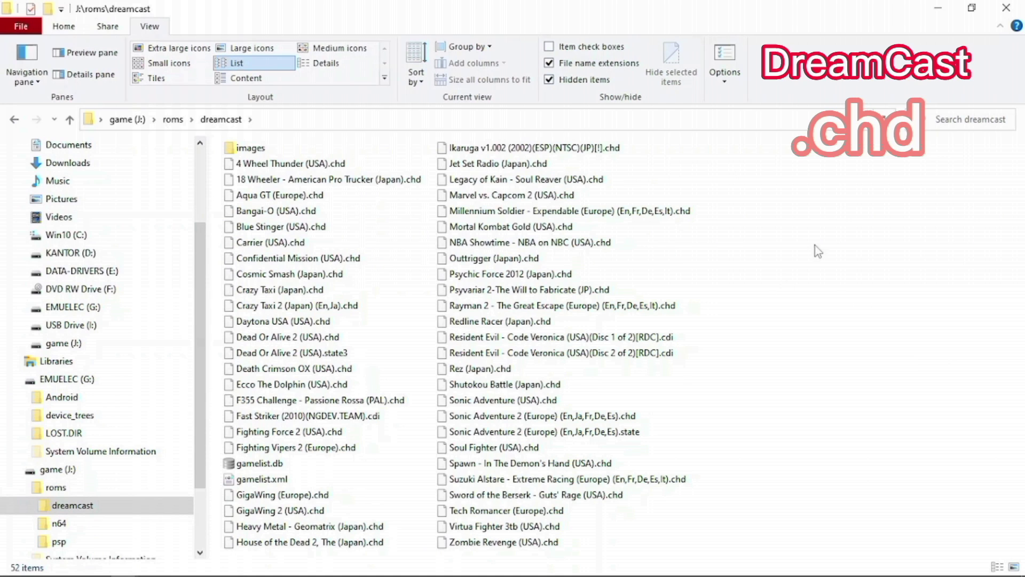
Open the psx folder within roms and look through its game files in the List layout.
click(54, 487)
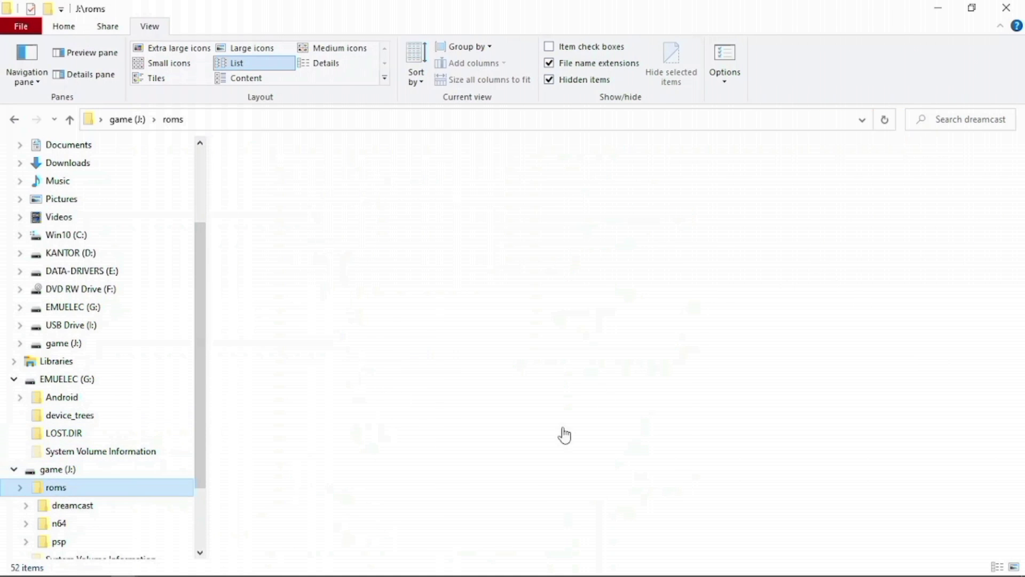
double_click(518, 196)
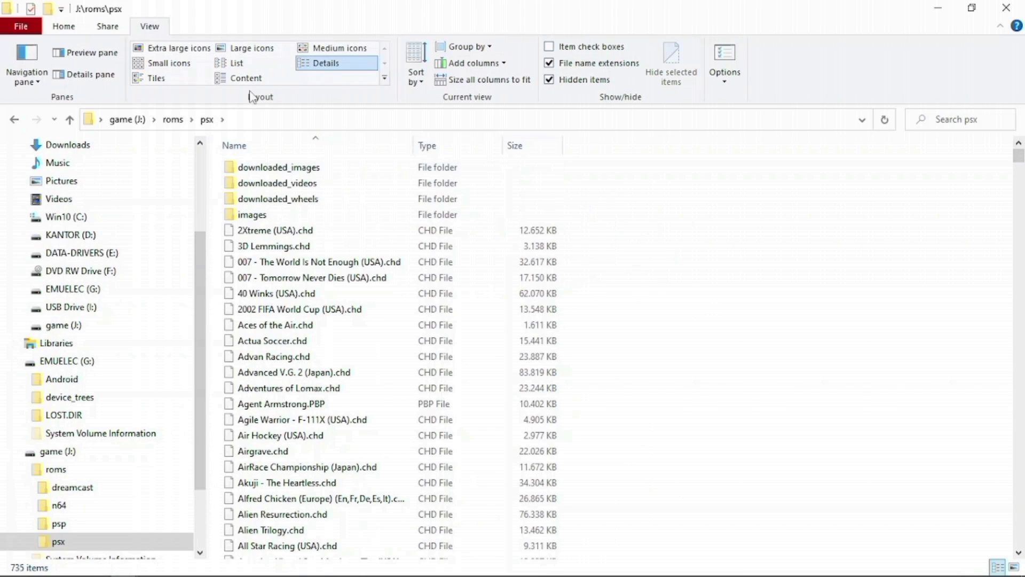
click(237, 62)
scroll(611, 347, down, 2)
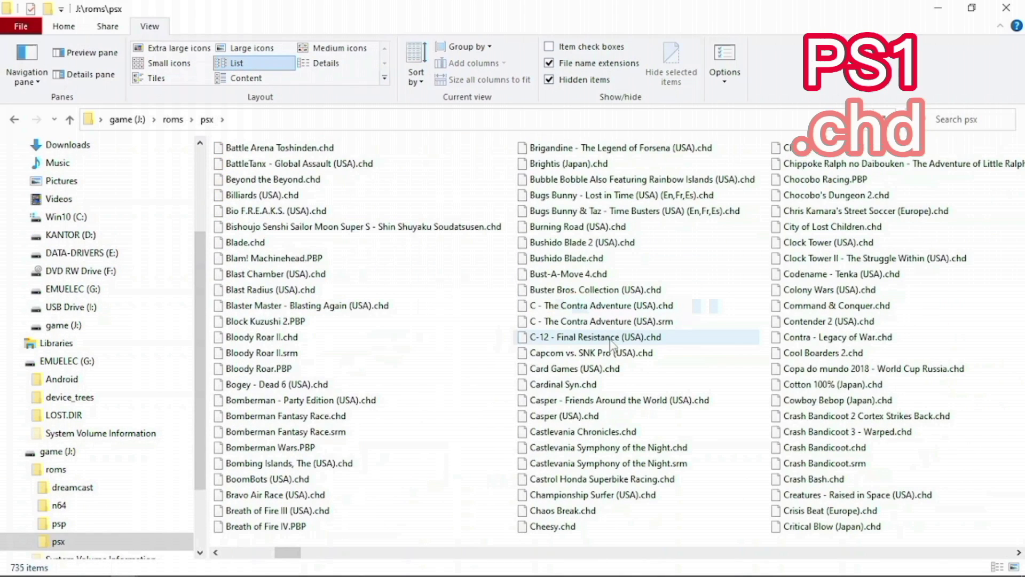
scroll(610, 345, down, 10)
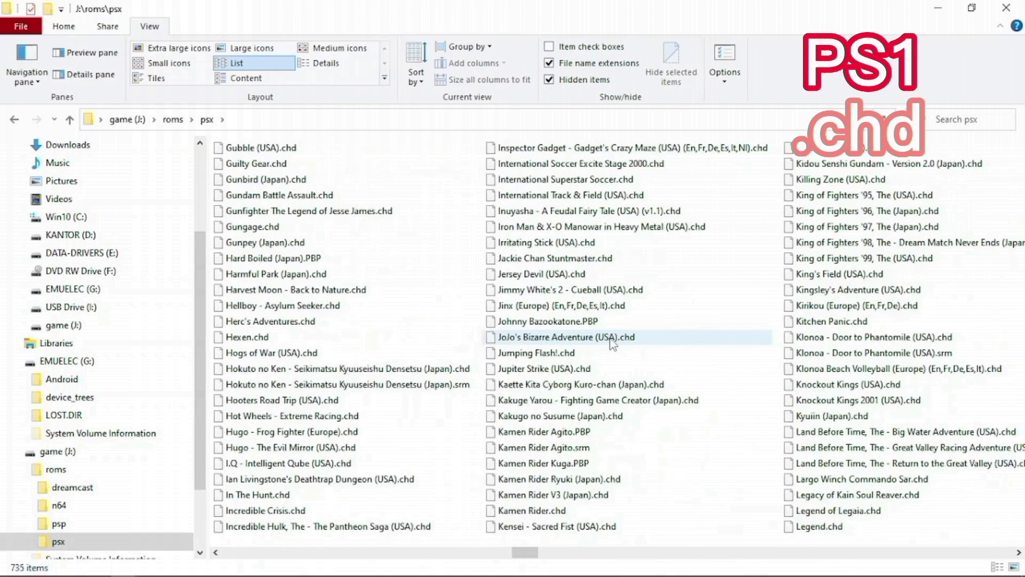
scroll(611, 344, down, 4)
Display the psx folder in the Details layout and examine the type and size of its game files.
click(327, 64)
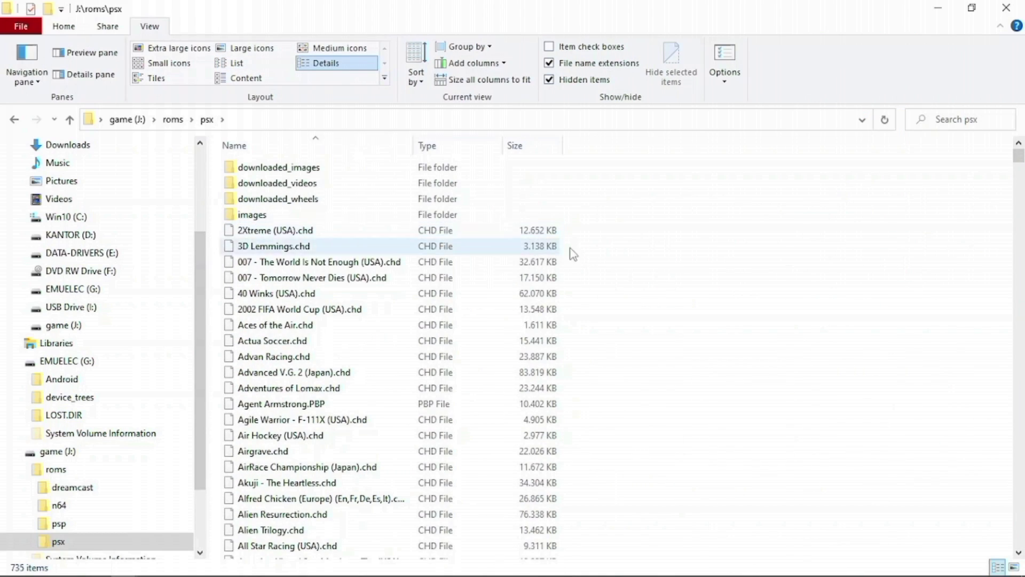
scroll(623, 260, down, 5)
scroll(623, 260, down, 14)
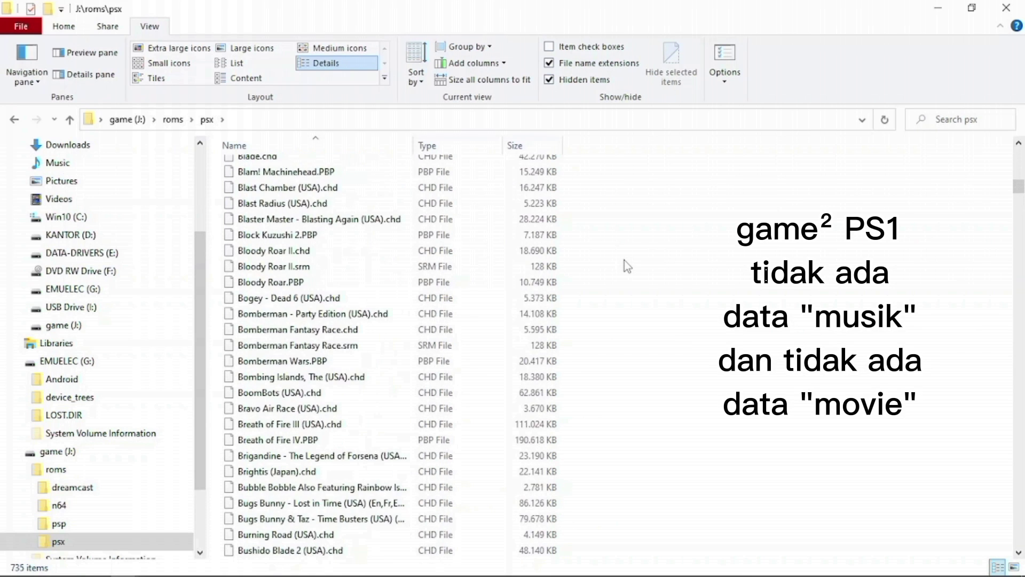
scroll(623, 260, down, 2)
scroll(602, 316, down, 1)
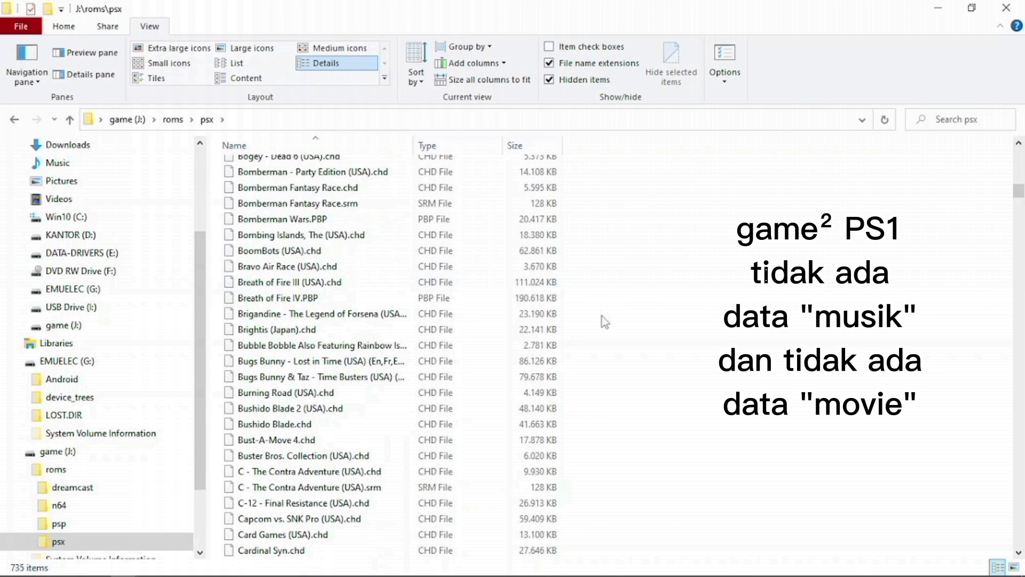
scroll(602, 316, down, 3)
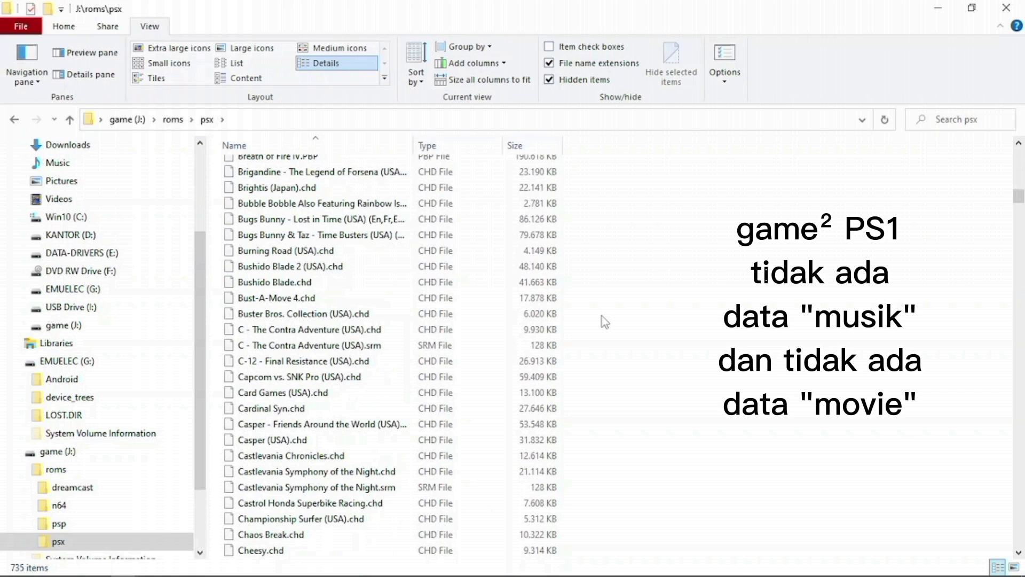
scroll(601, 316, down, 3)
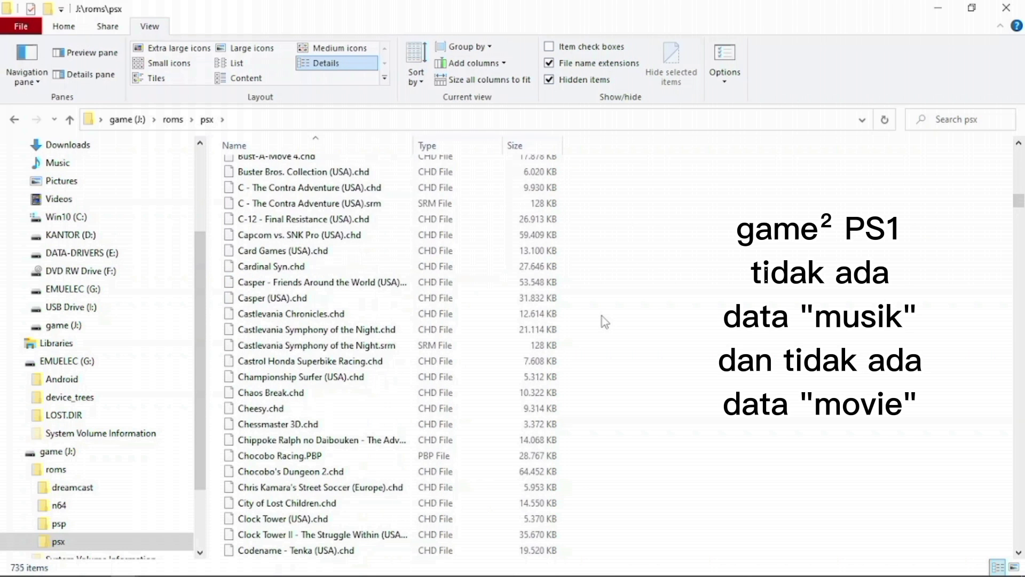
scroll(601, 315, down, 2)
scroll(408, 298, down, 3)
scroll(410, 307, down, 4)
scroll(923, 409, down, 4)
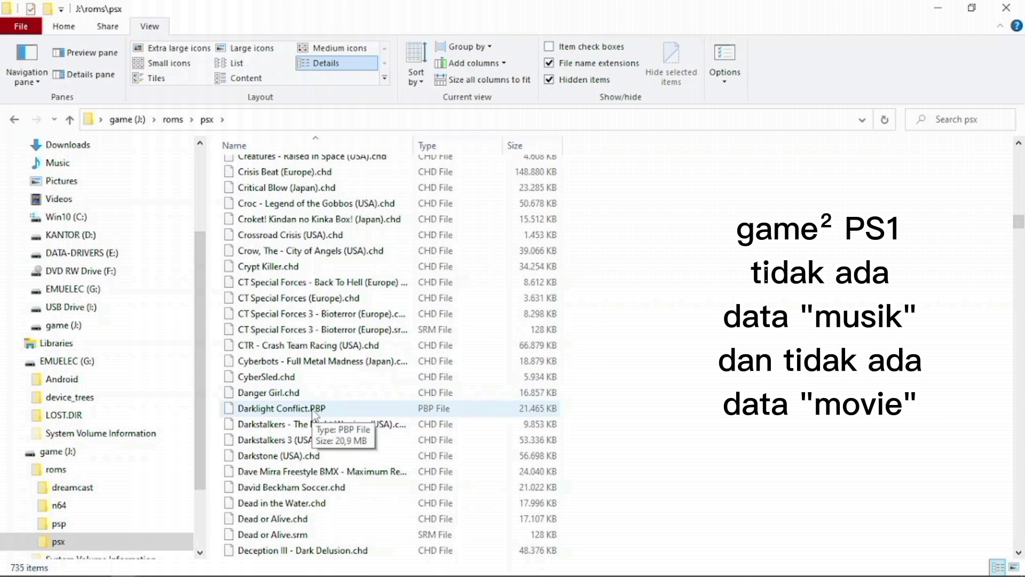
Examine the type and size of the remaining psx game files with a wider Name column, and return the folder to the List layout.
scroll(686, 408, down, 9)
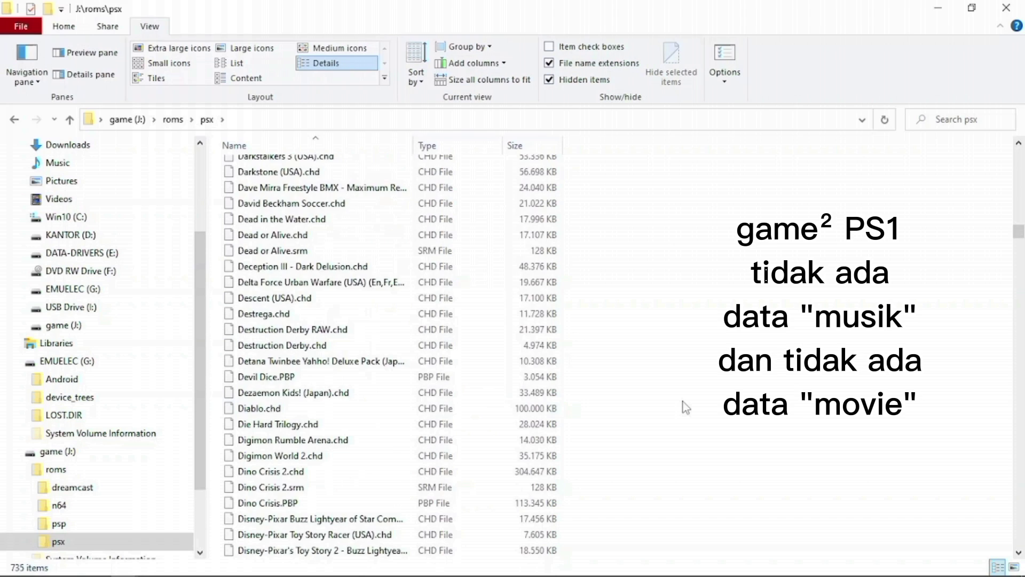
scroll(686, 408, down, 15)
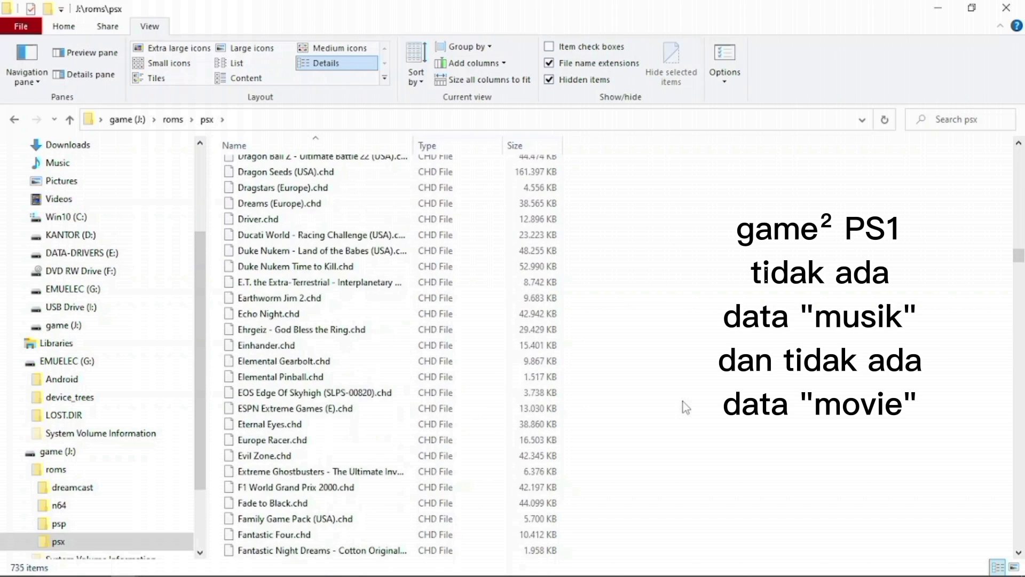
scroll(686, 407, down, 20)
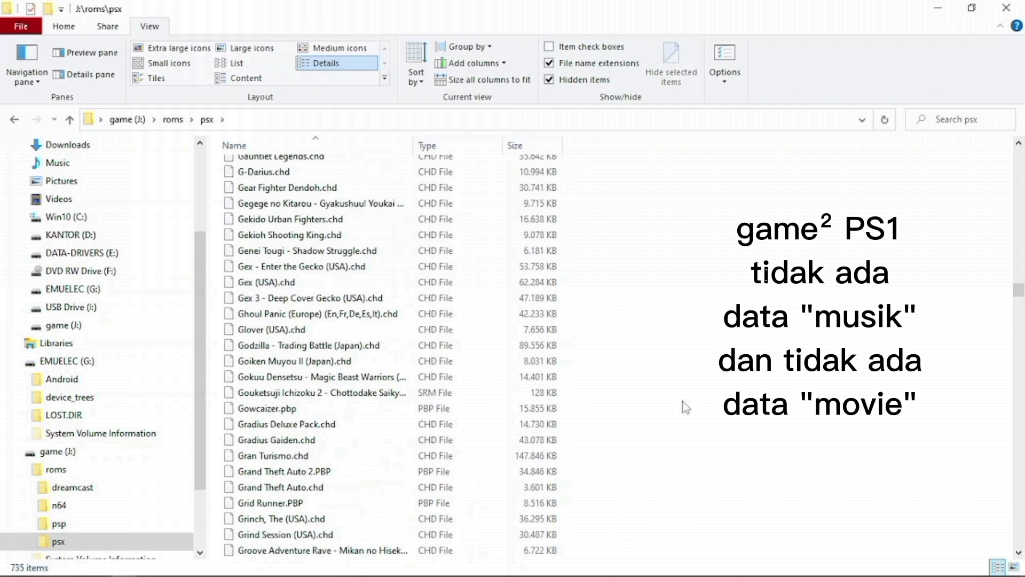
scroll(687, 408, down, 13)
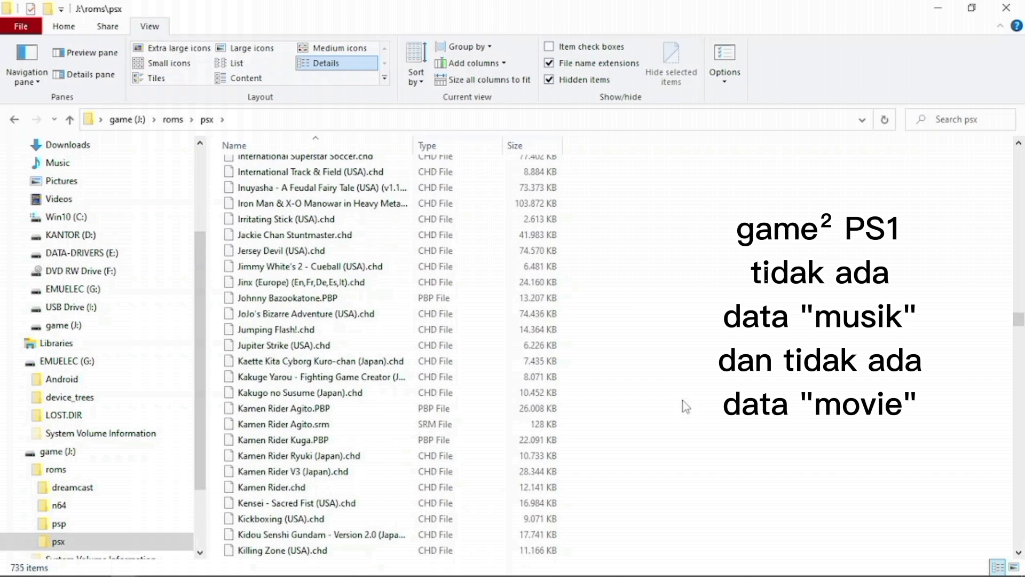
scroll(686, 408, down, 4)
double_click(414, 144)
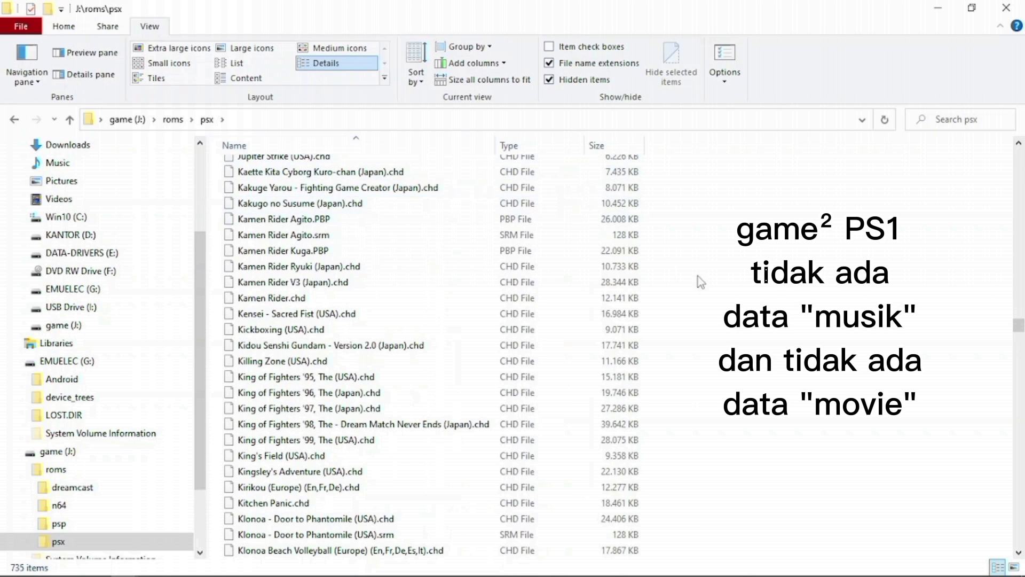
scroll(701, 282, down, 10)
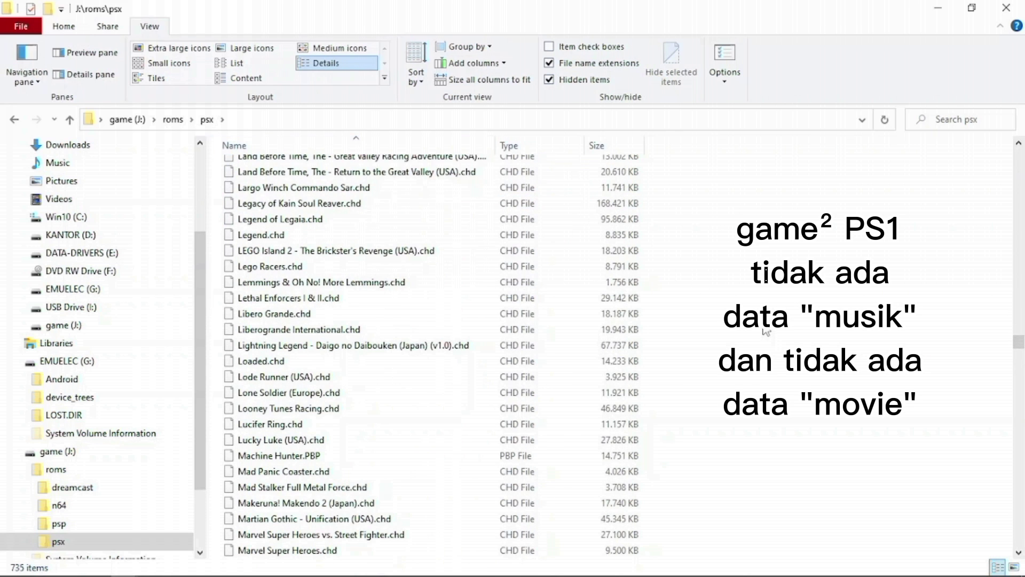
scroll(767, 333, down, 16)
scroll(767, 332, down, 16)
scroll(767, 332, down, 13)
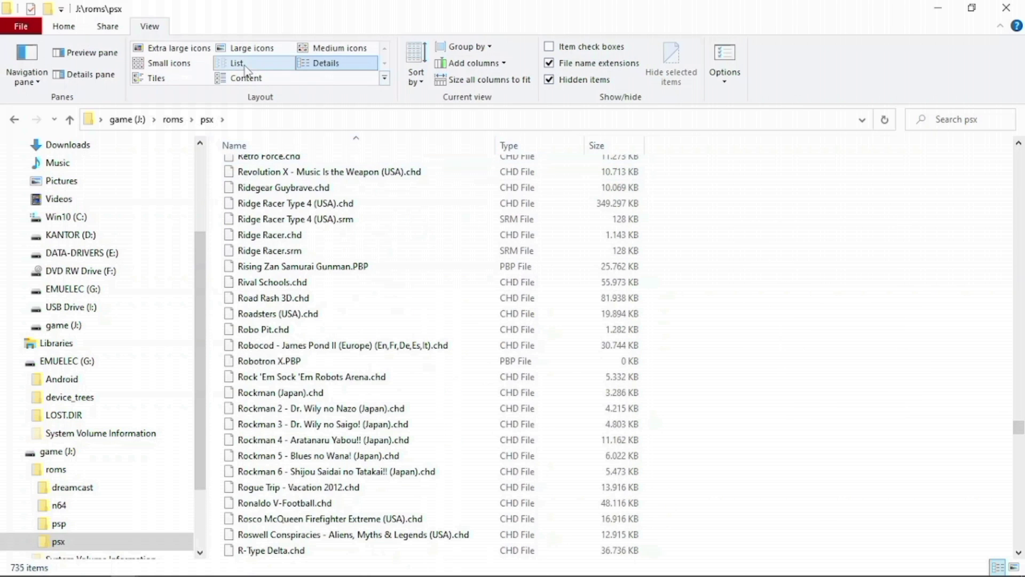
click(236, 63)
Open the megadrive folder within roms and inspect the contents of Aaahh!!! Real Monsters (USA).zip.
key(alt+Up)
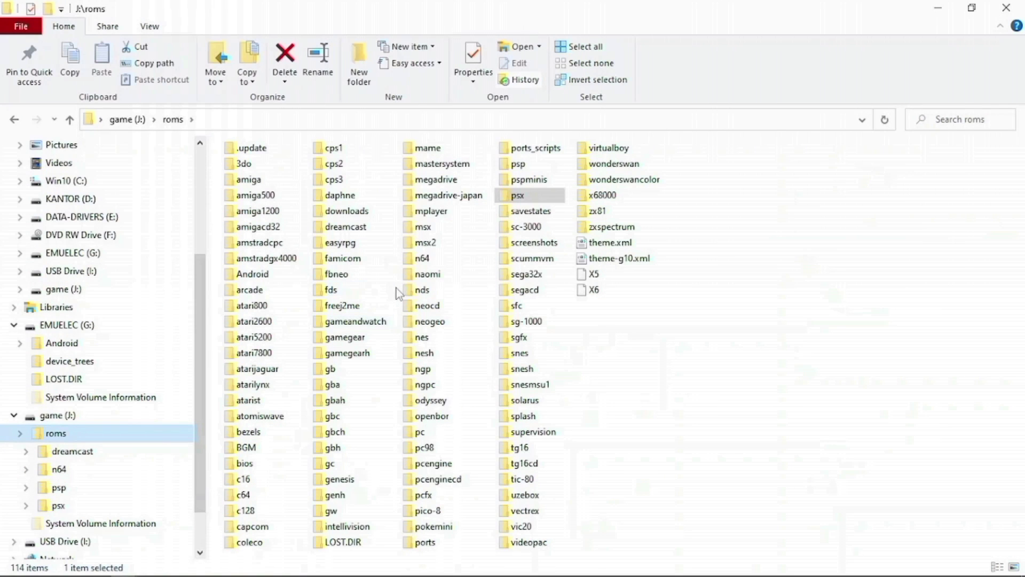
double_click(445, 183)
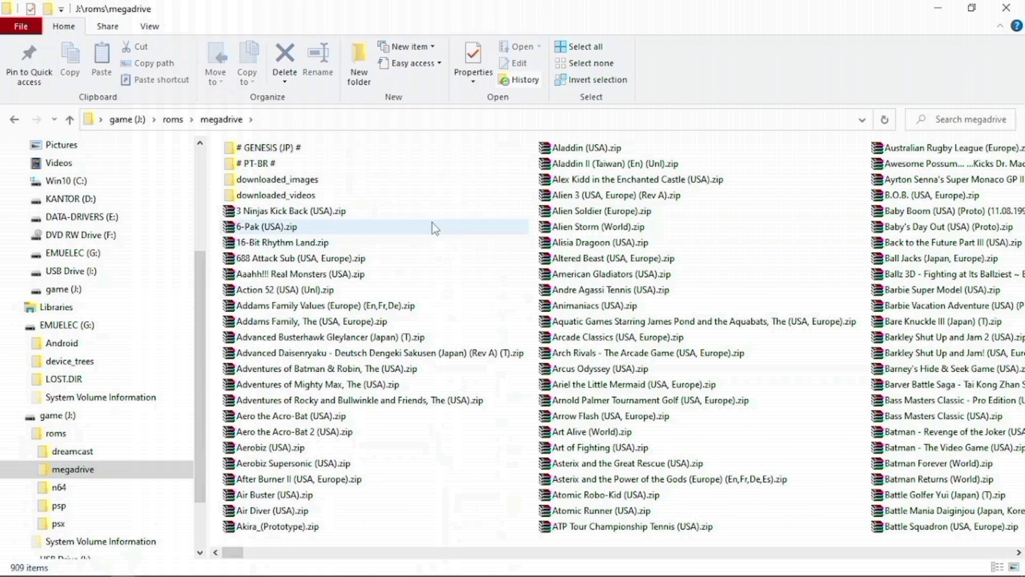
double_click(328, 276)
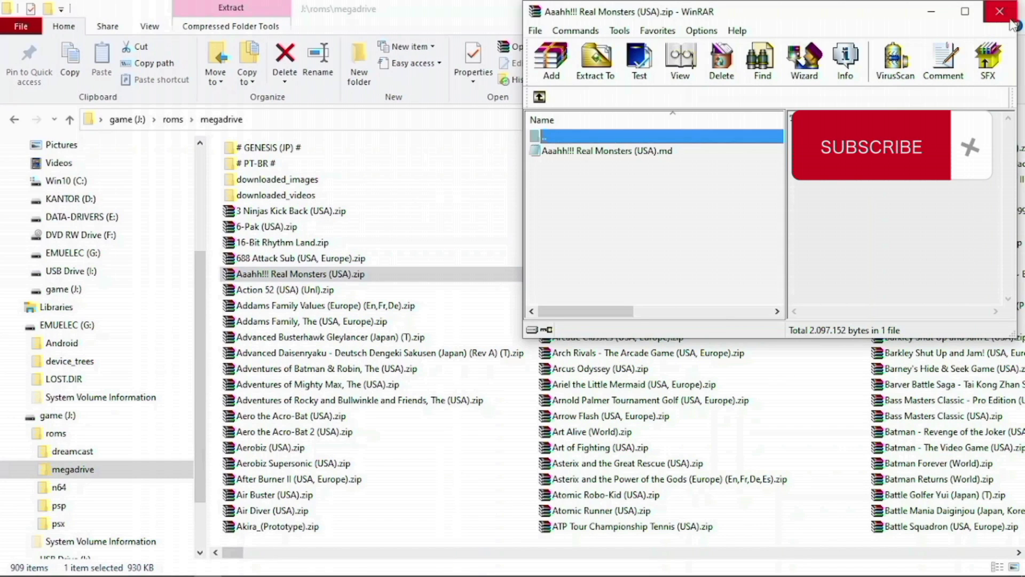
click(999, 11)
Return to This PC and check the free space on the EMUELEC (G:) and game (J:) drives.
click(75, 435)
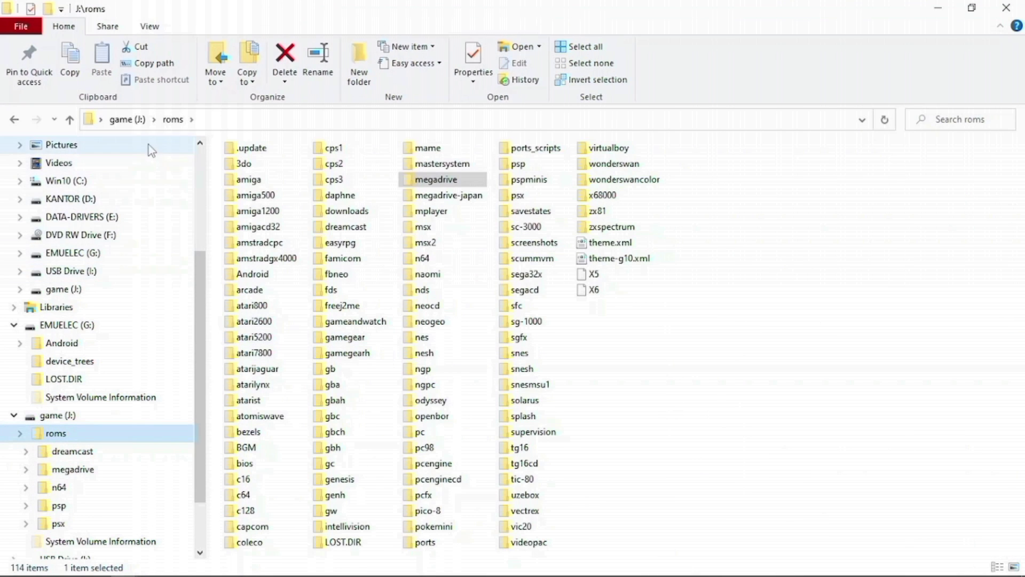
scroll(118, 188, up, 1)
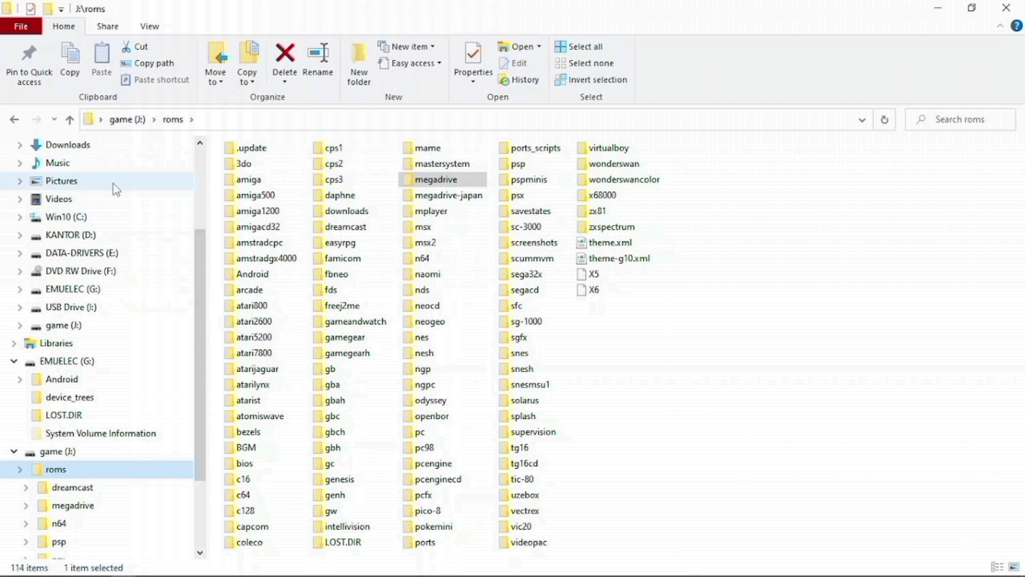
scroll(113, 183, up, 2)
click(67, 168)
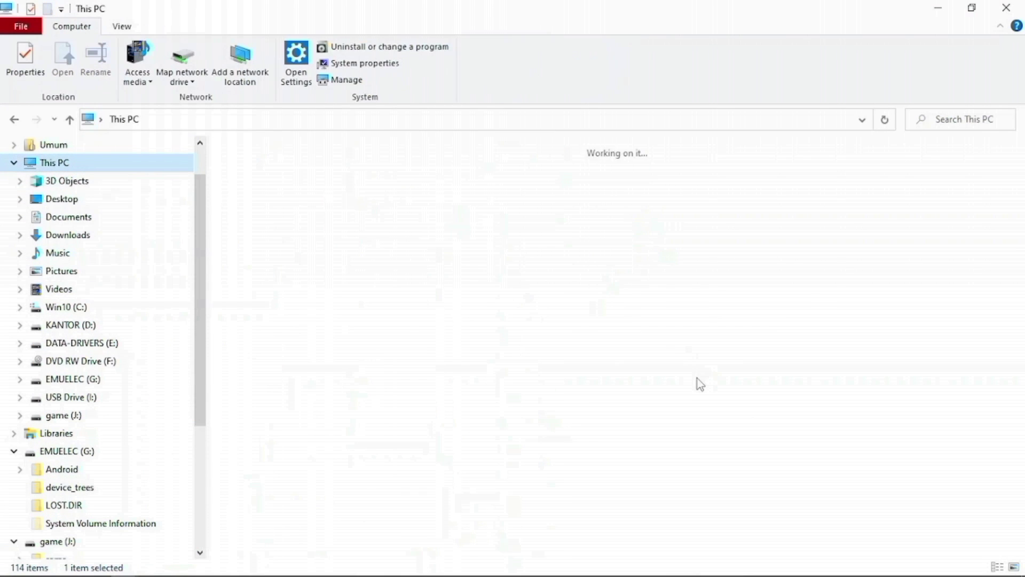
click(739, 339)
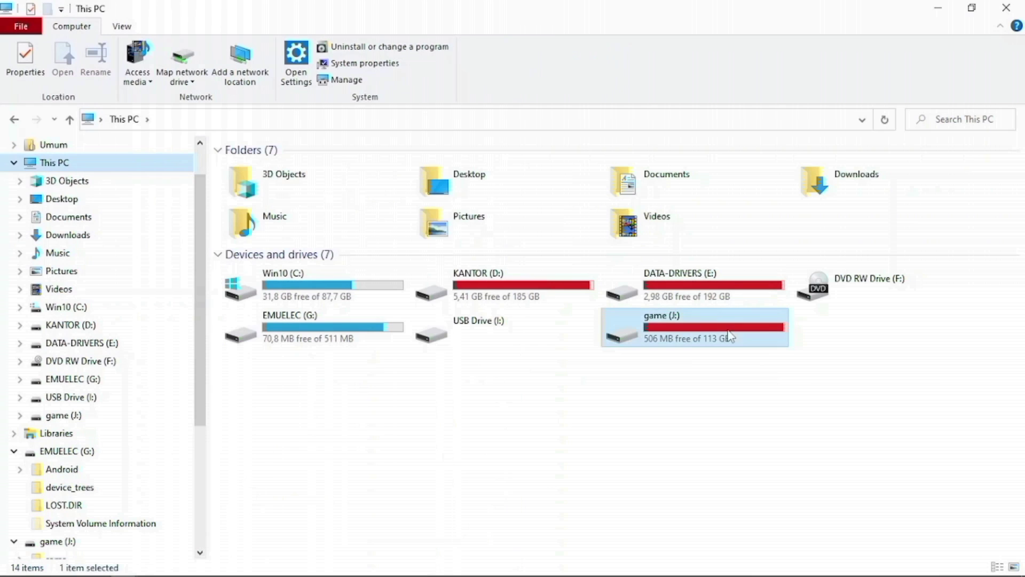
click(337, 334)
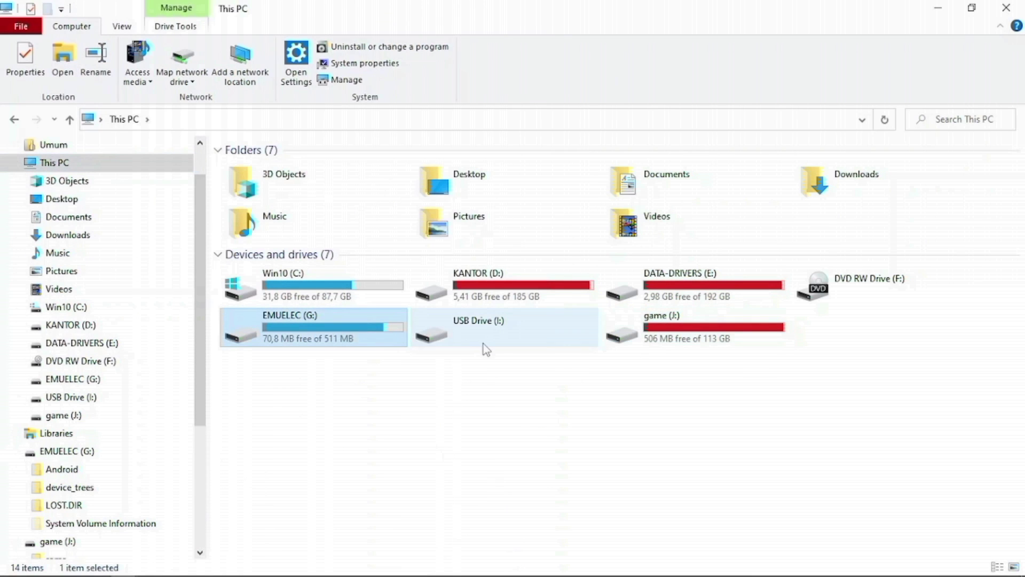
click(719, 327)
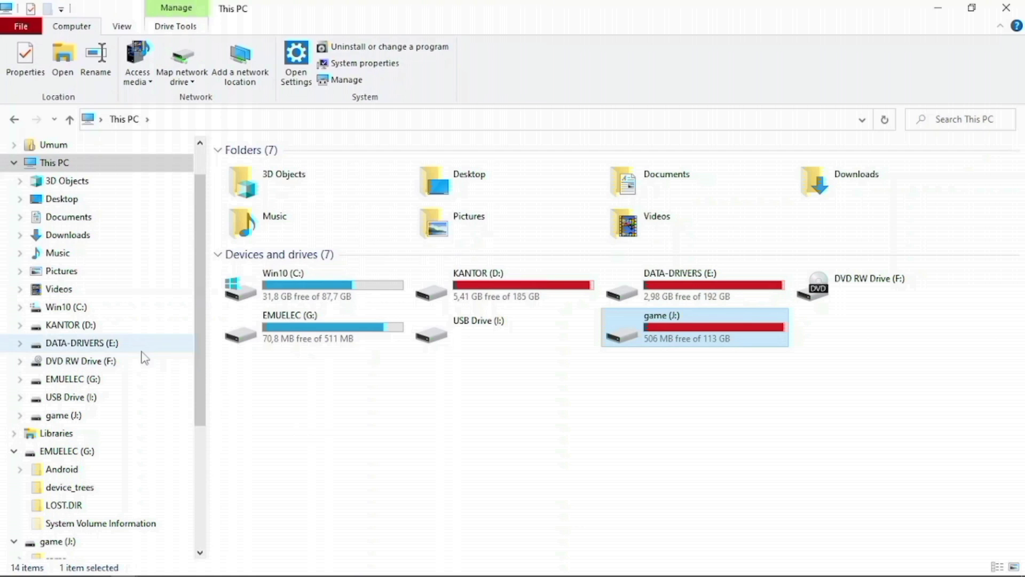
In the Sega Genesis ROM folder on DATA-DRIVERS (E:), change the Teenage Mutant Ninja Turtles Shredders ReRevenge.smd file's extension to .md.
click(107, 345)
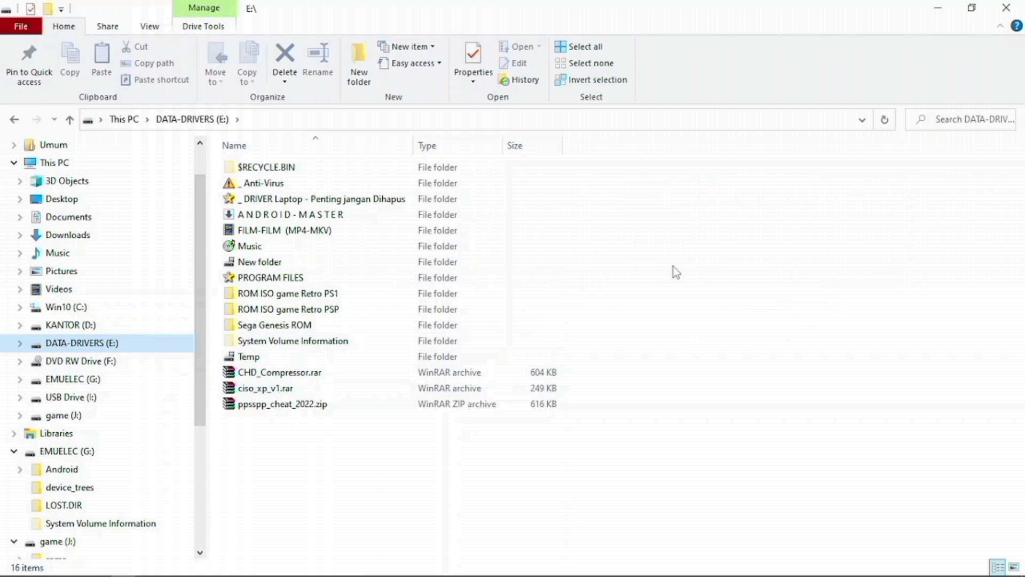
double_click(303, 326)
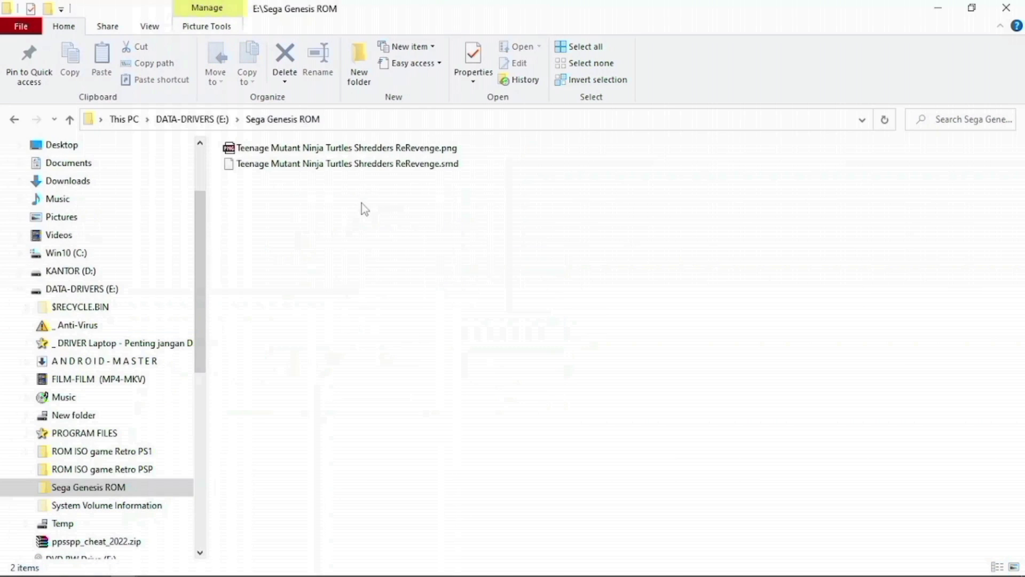
click(436, 171)
right_click(437, 171)
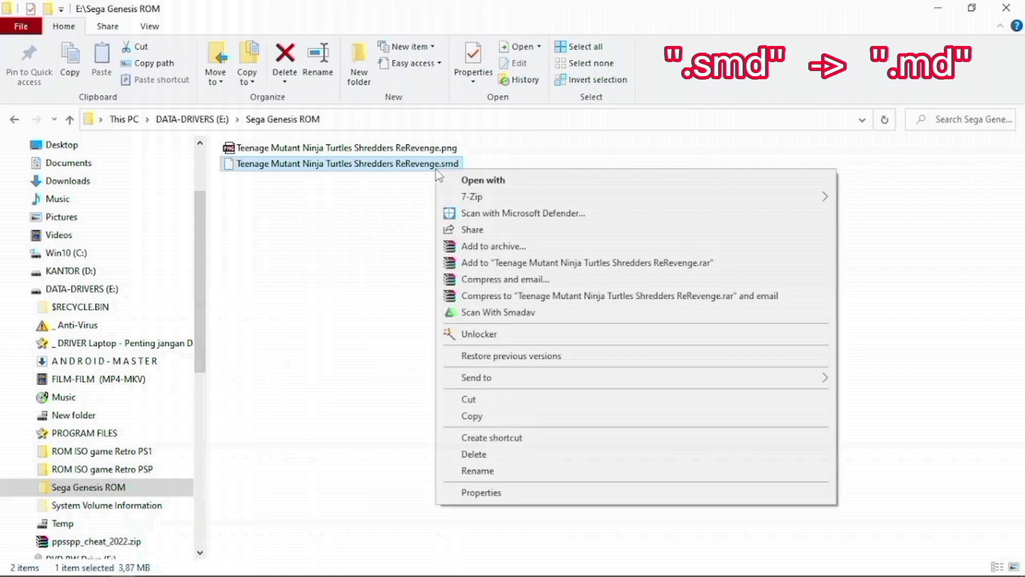
click(478, 471)
click(447, 168)
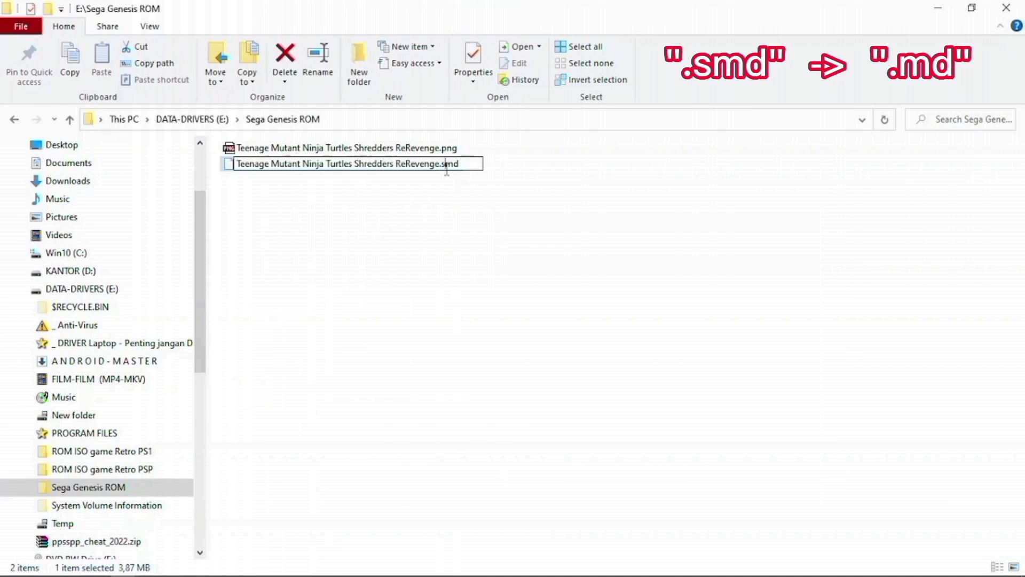
key(BackSpace)
key(Return)
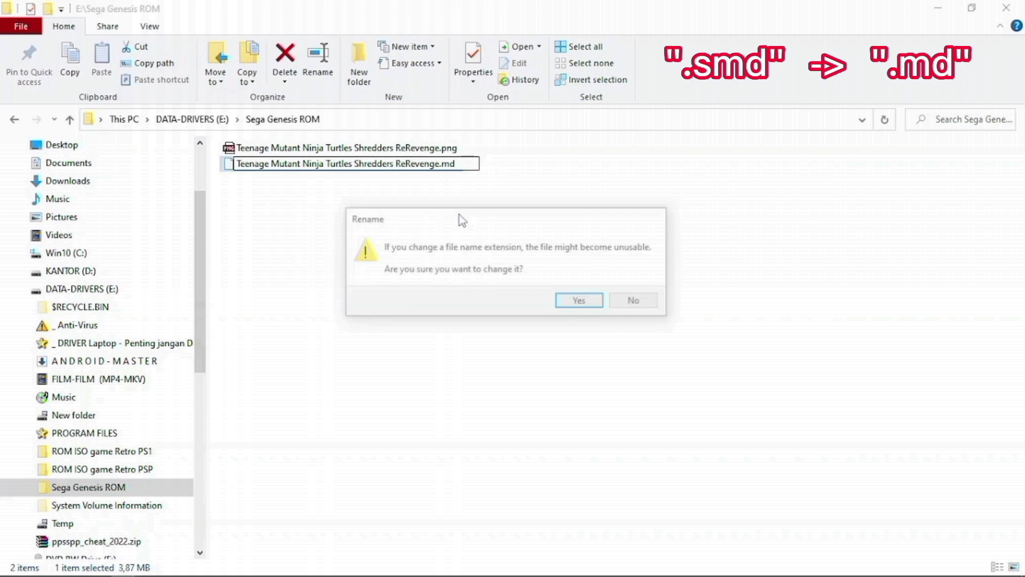
click(581, 302)
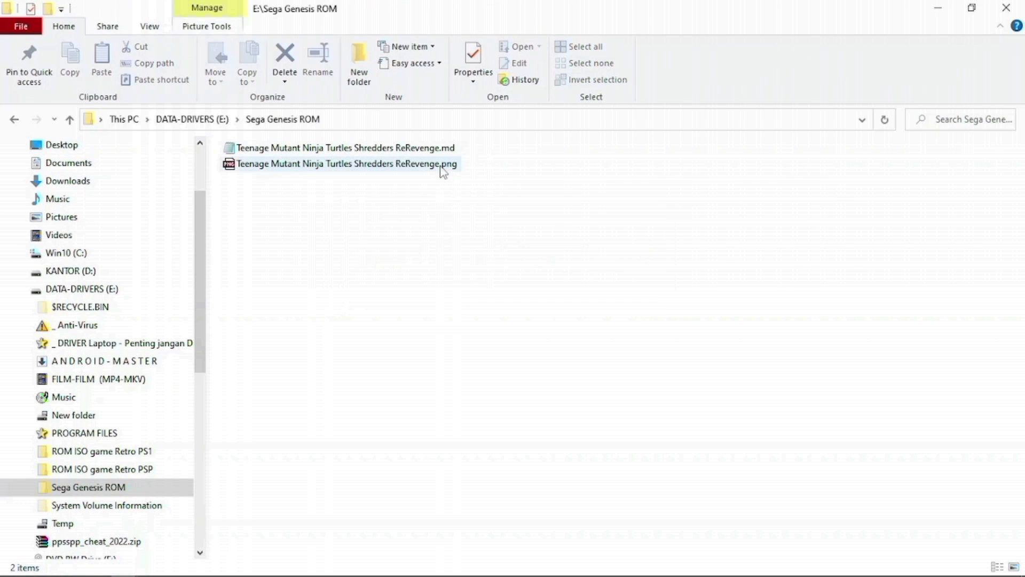
Compress Teenage Mutant Ninja Turtles Shredders ReRevenge.md into a zip file with the same name in the same folder.
right_click(437, 148)
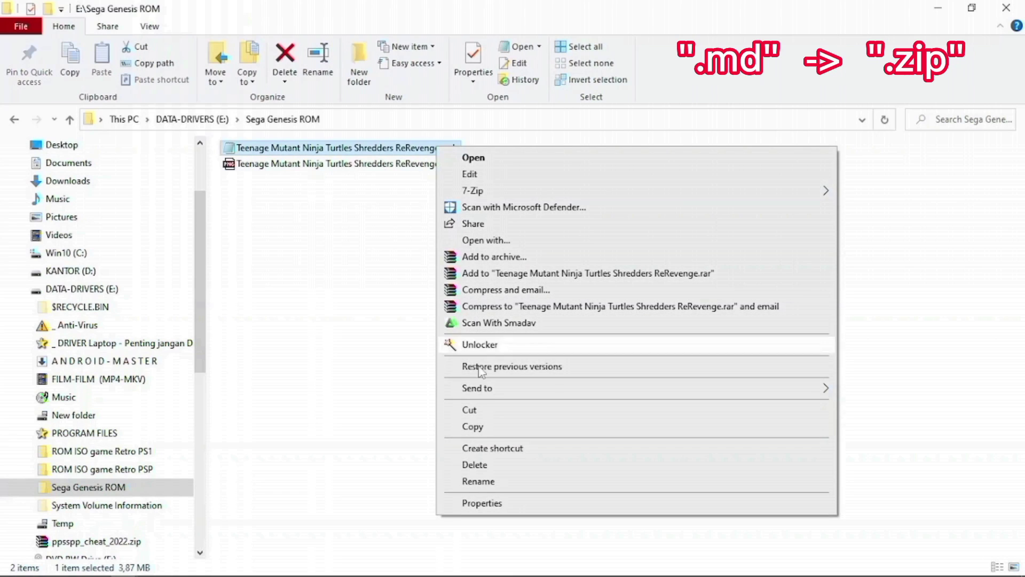
mouse_move(483, 389)
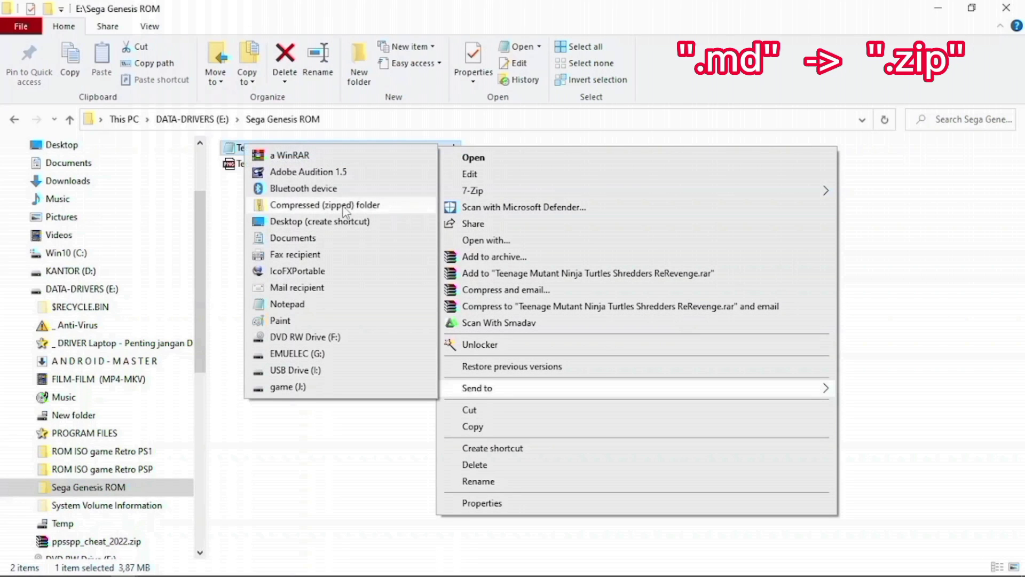
click(344, 208)
click(454, 264)
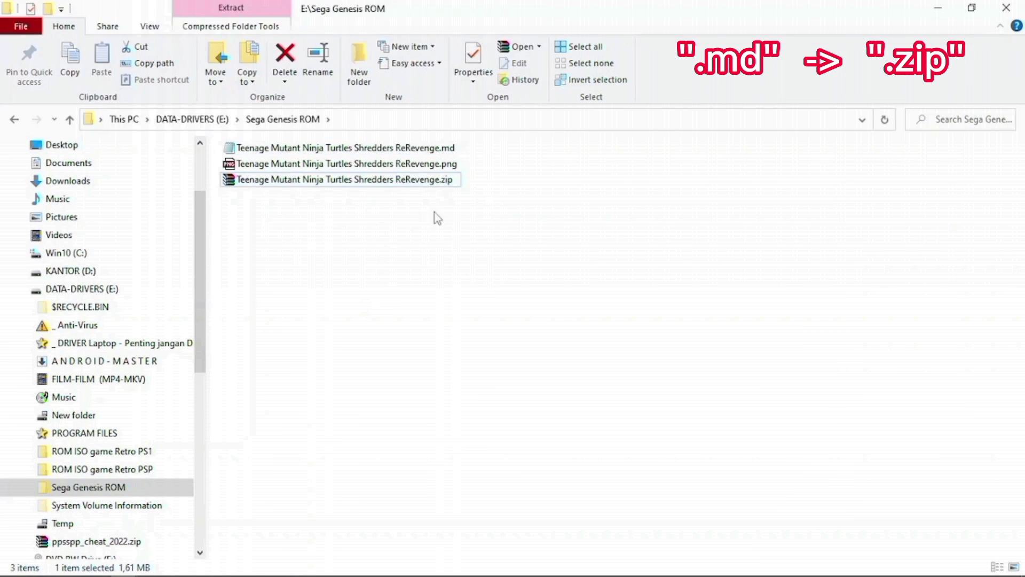
Copy Teenage Mutant Ninja Turtles Shredders ReRevenge.zip into roms\megadrive on game (J:), displaying that folder in the Details layout with a wider Name column.
right_click(415, 179)
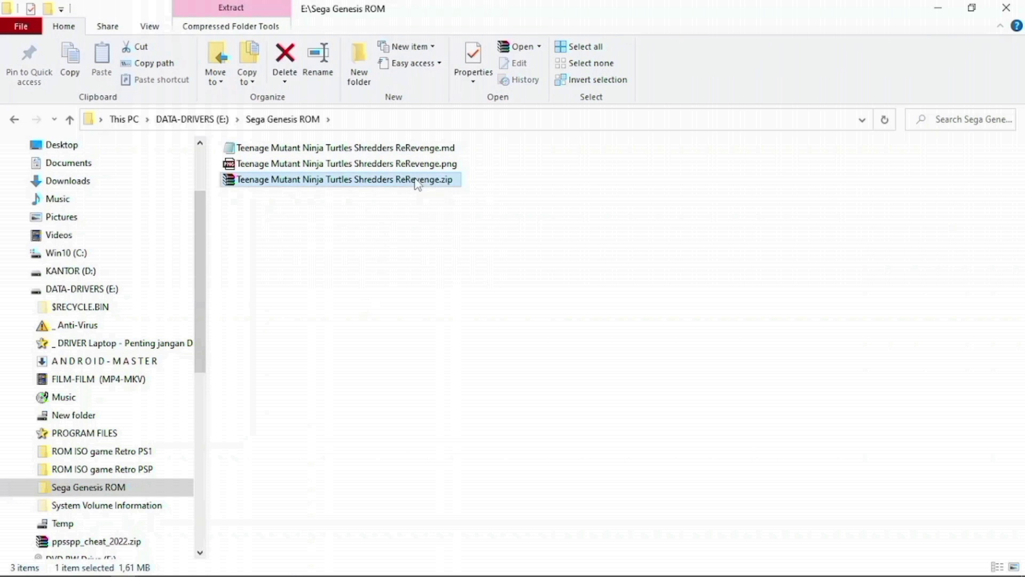
click(448, 424)
drag(201, 267, 206, 435)
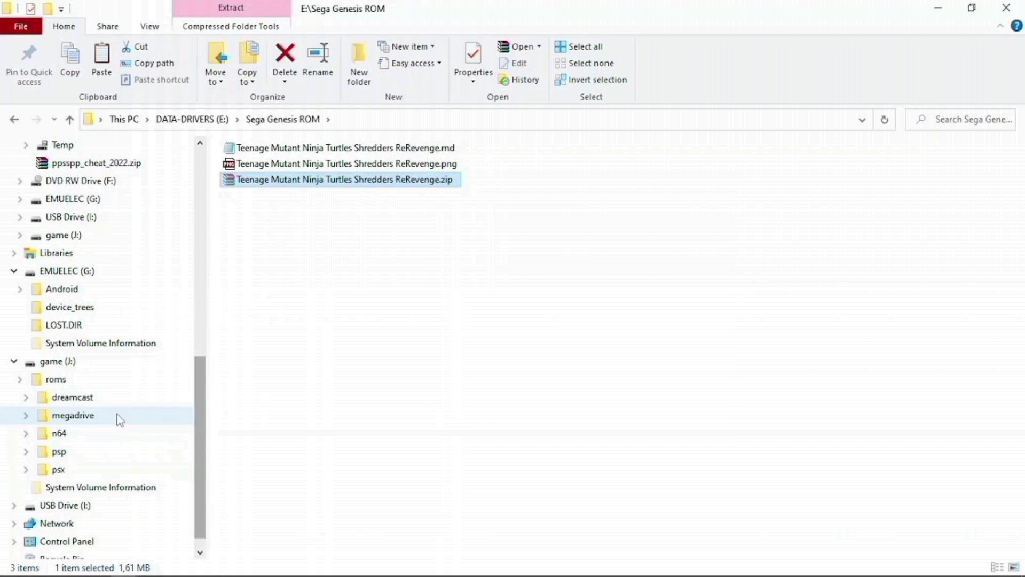
click(119, 419)
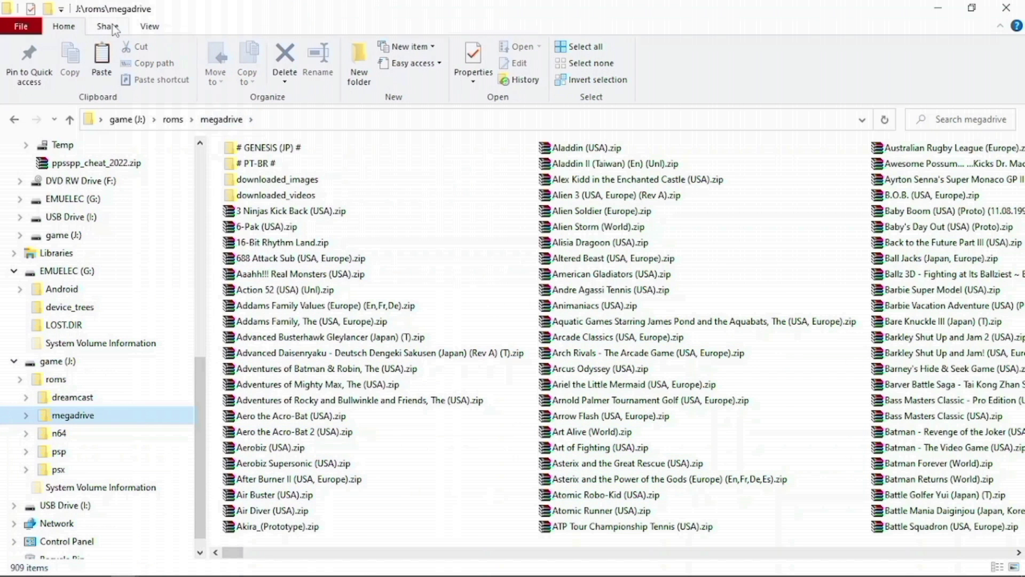
click(149, 27)
click(323, 63)
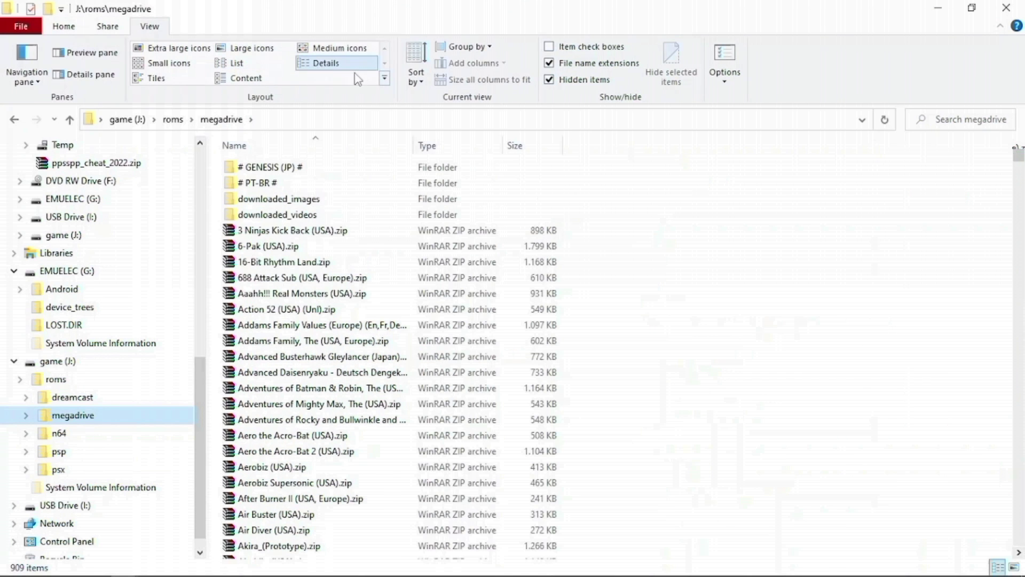
right_click(811, 328)
click(853, 432)
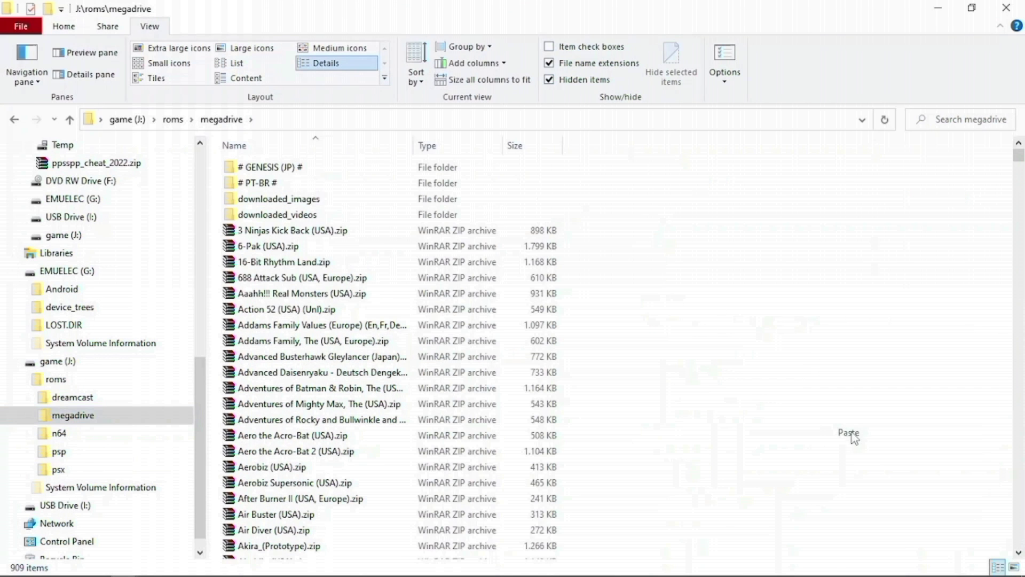
double_click(414, 146)
View the dreamcast folder's game files and look through the .cso game files in the psp folder on game (J:).
scroll(134, 217, up, 2)
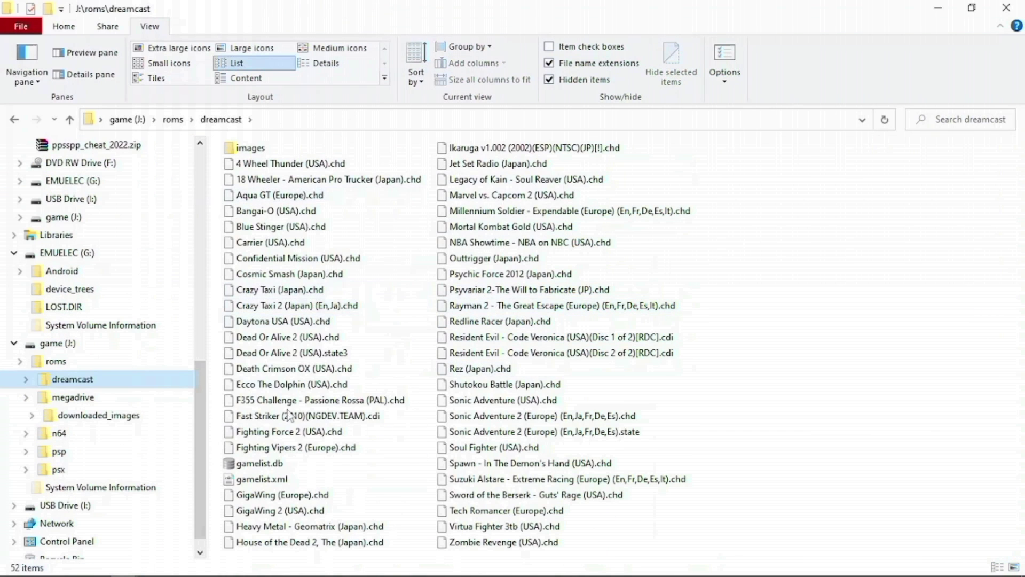
click(78, 450)
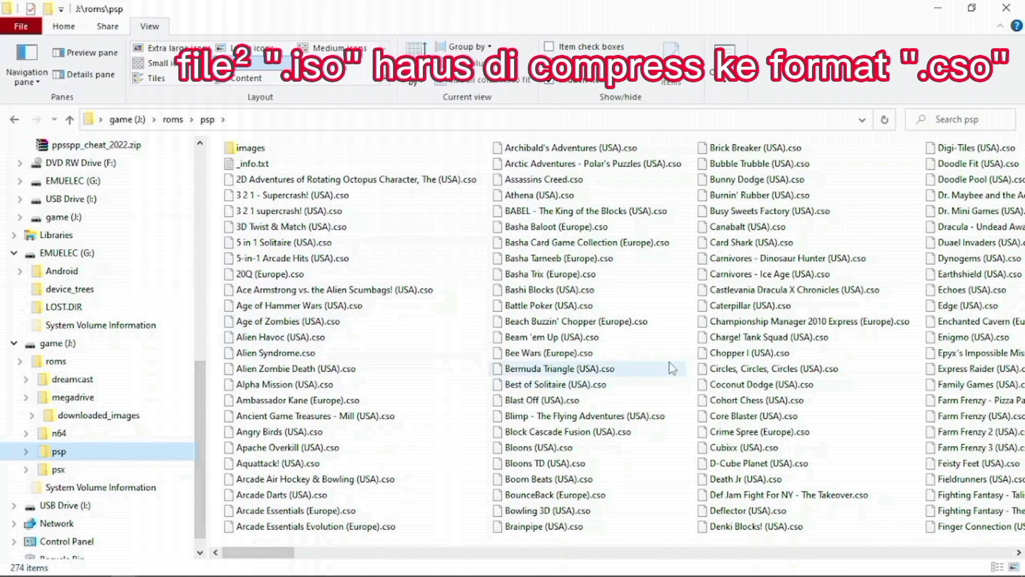
scroll(804, 374, down, 1)
scroll(805, 374, down, 1)
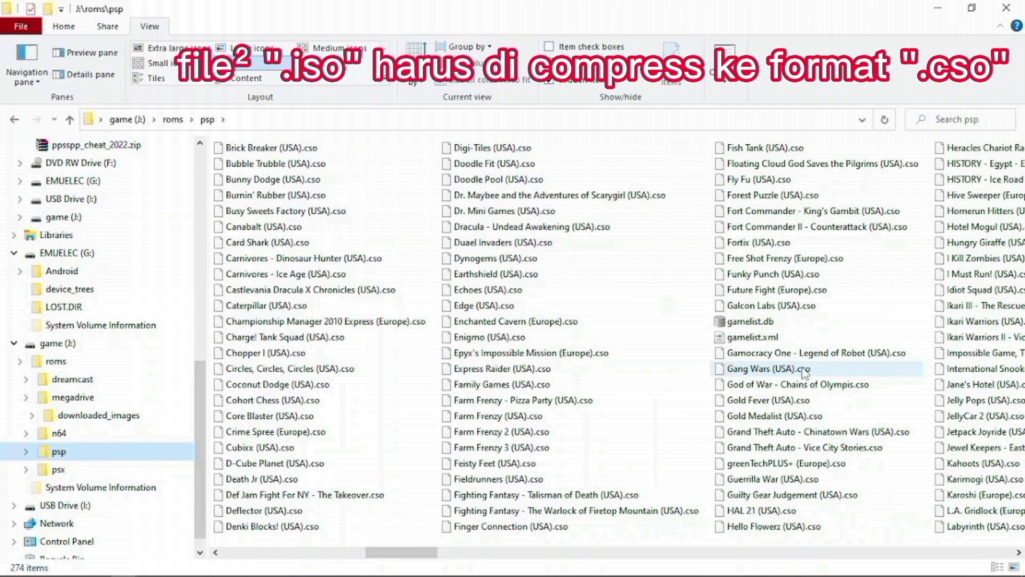
scroll(320, 307, up, 2)
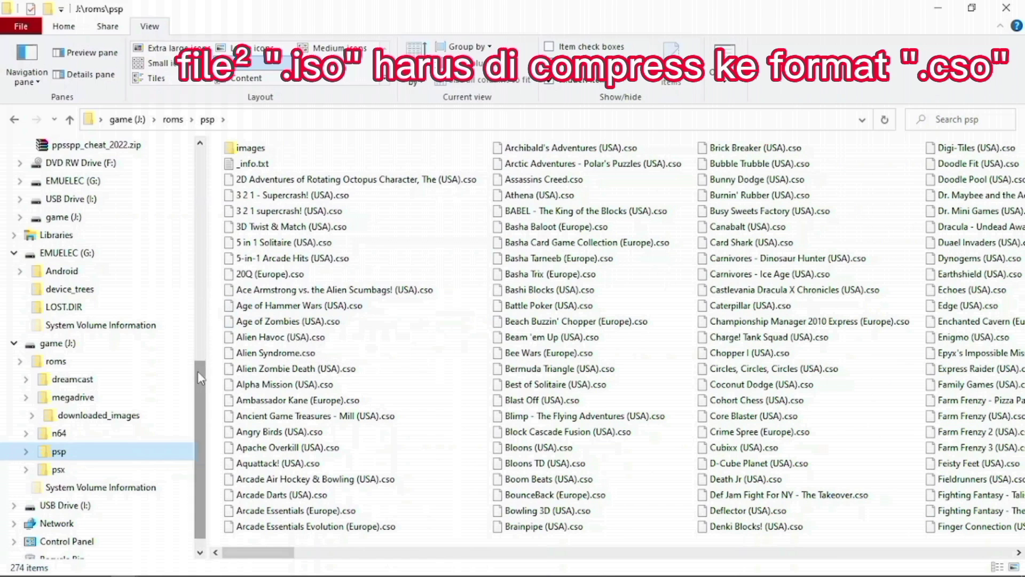
Extract ciso_xp_v1.rar on DATA-DRIVERS (E:) into a ciso_xp_v1 folder on the same drive.
scroll(202, 342, up, 4)
click(155, 307)
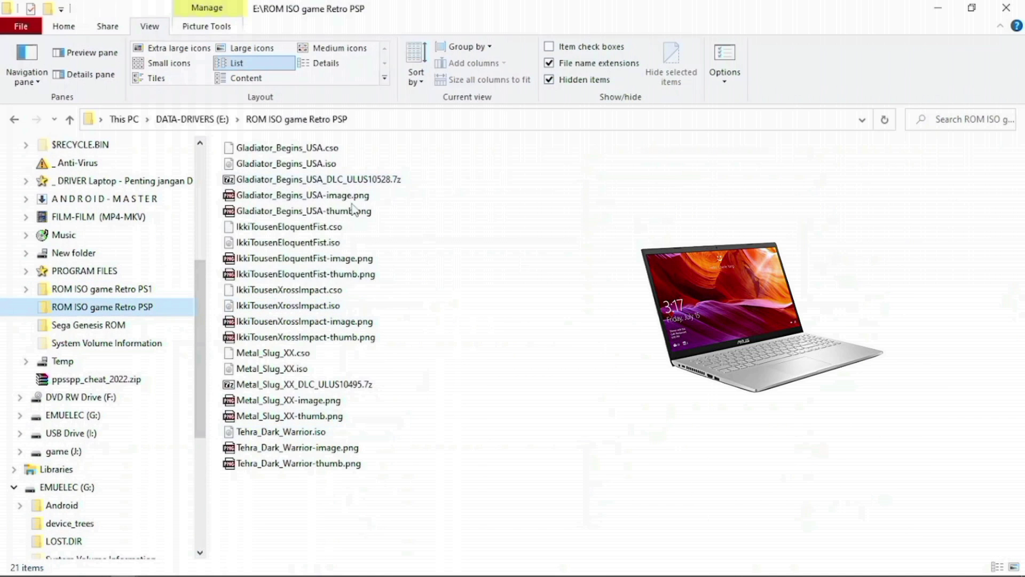
click(192, 119)
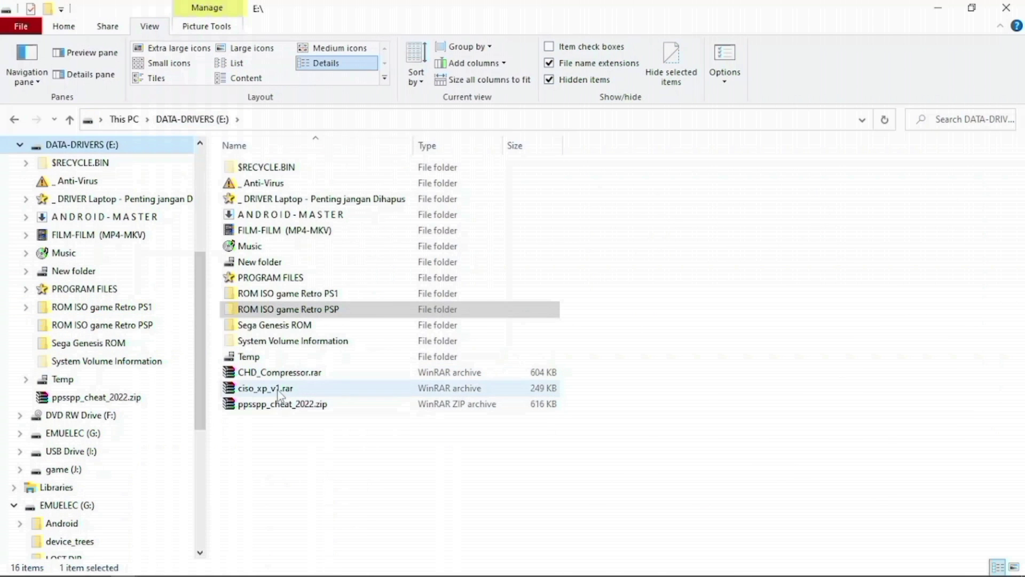
click(296, 387)
right_click(296, 387)
click(376, 116)
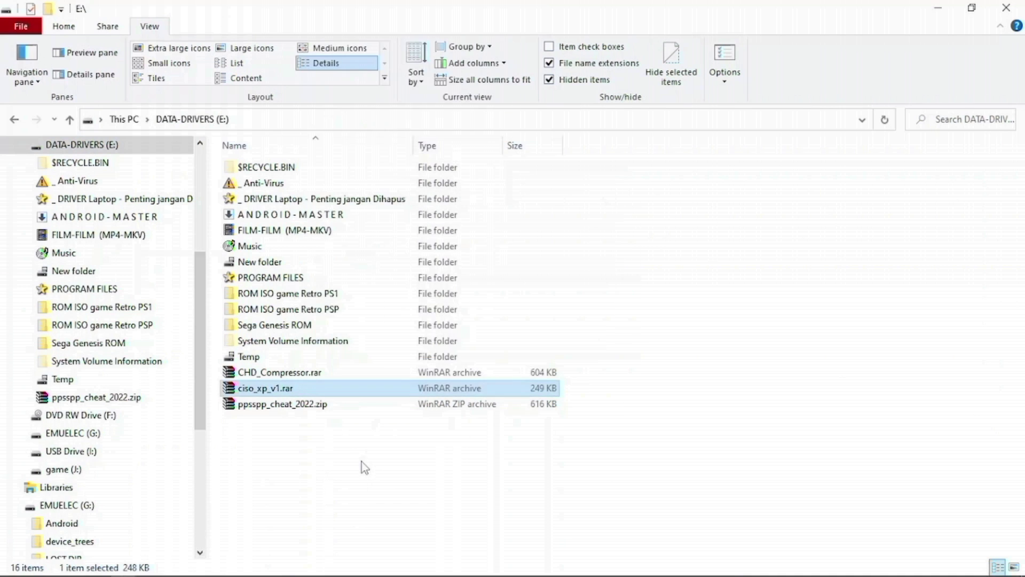
right_click(335, 441)
click(356, 291)
Launch ciso_xp_v1.exe from the extracted folder and compress Tehra_Dark_Warrior.iso in ROM ISO game Retro PSP to CSO format.
double_click(262, 230)
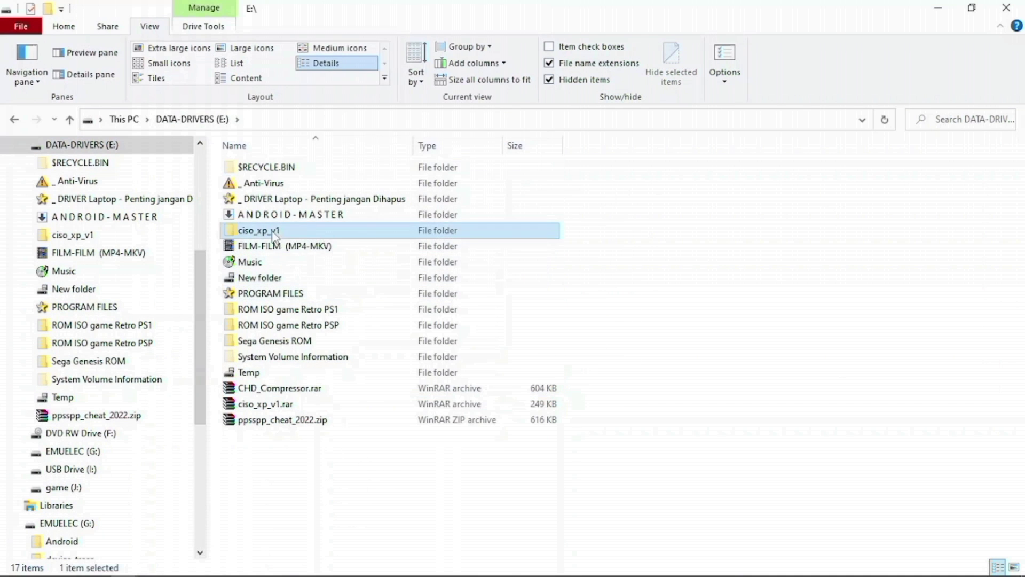
double_click(289, 167)
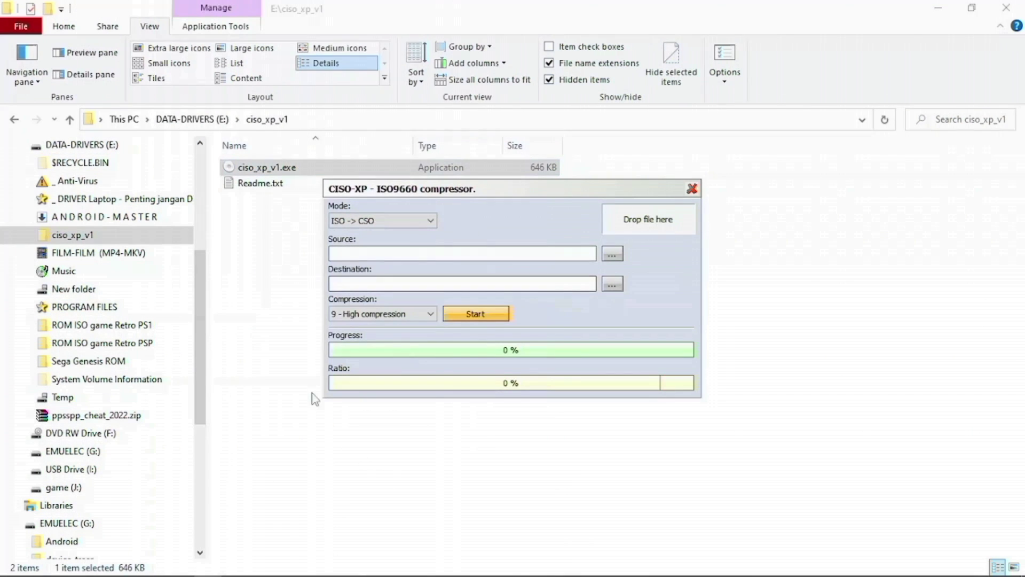
click(159, 342)
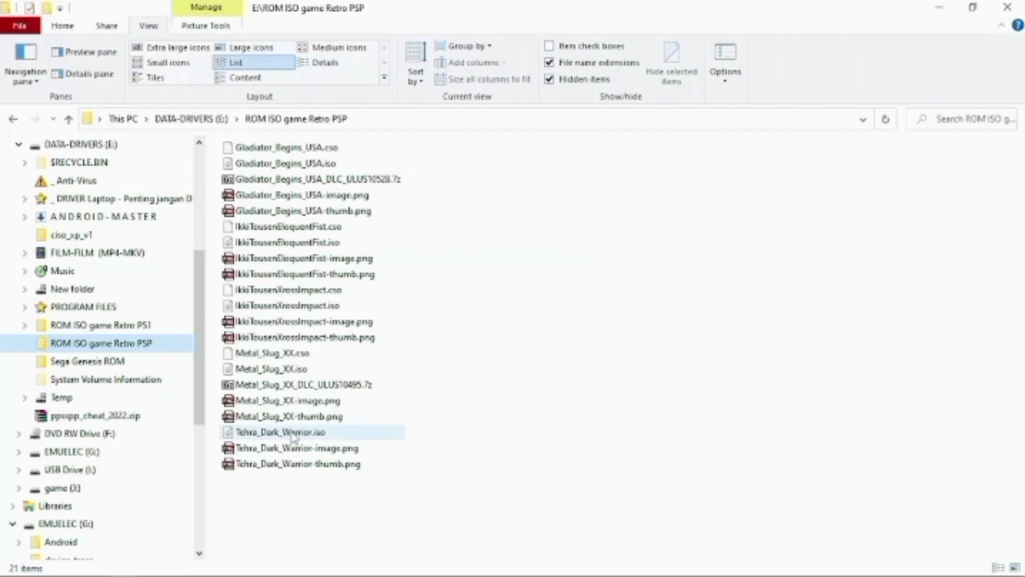
drag(292, 437, 315, 431)
key(alt+Tab)
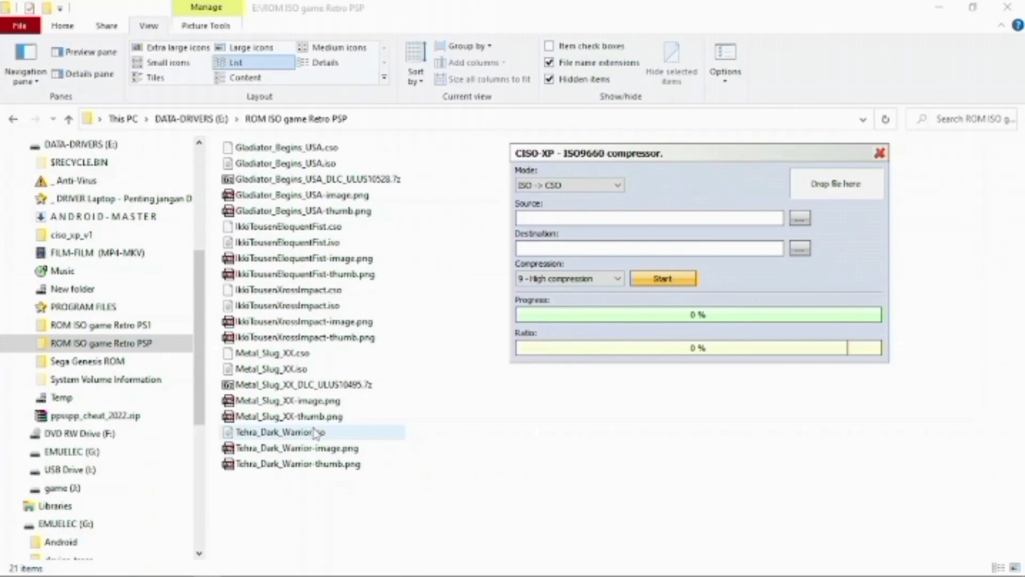
drag(316, 434, 653, 300)
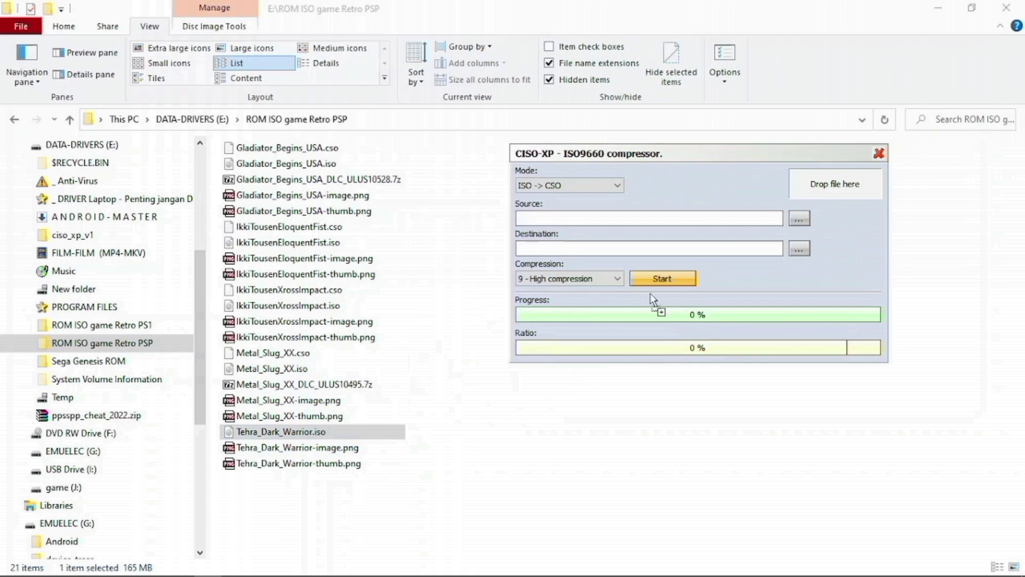
drag(817, 185, 817, 185)
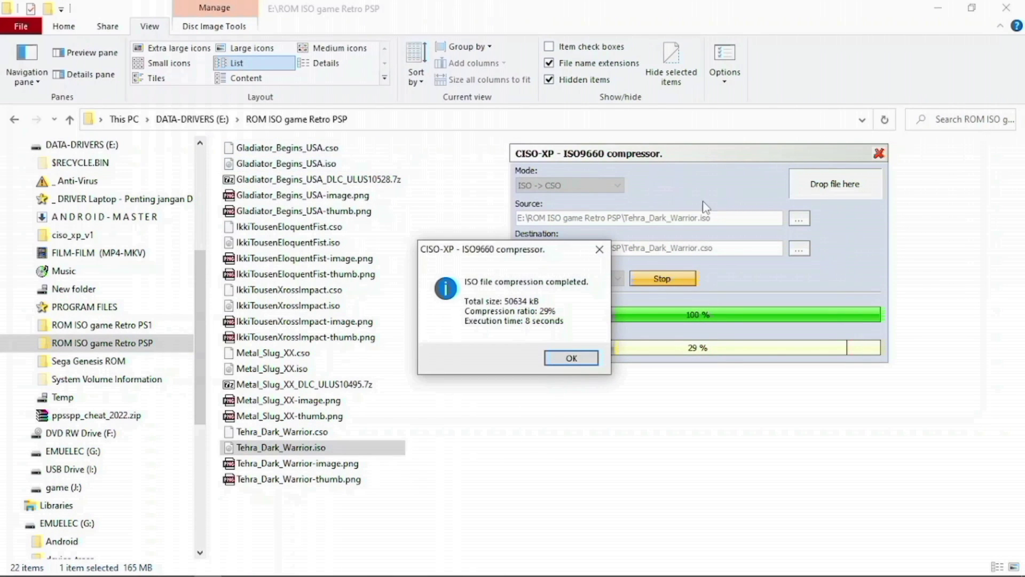
click(572, 358)
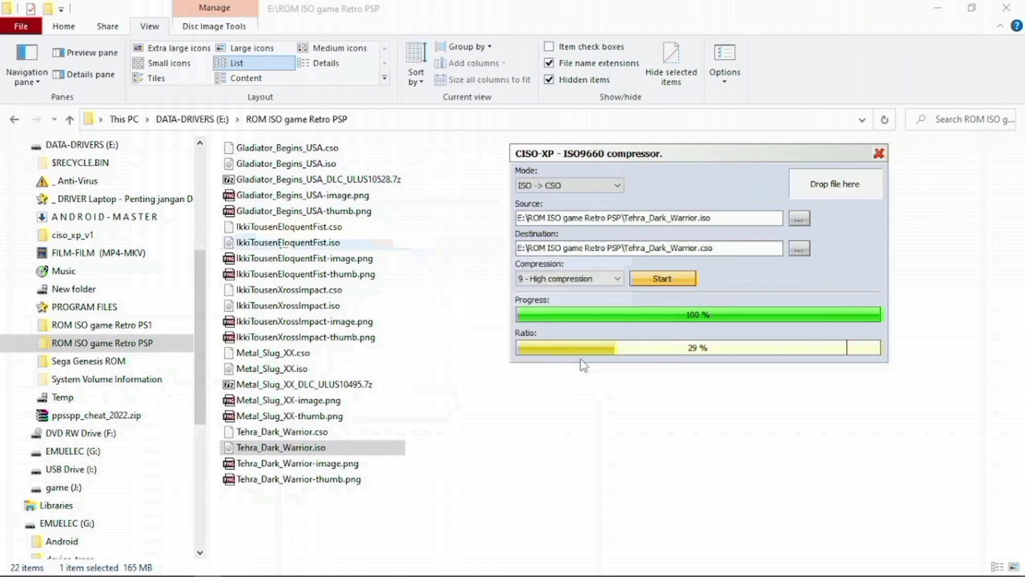
Copy Tehra_Dark_Warrior.cso into roms\psp on game (J:), displaying that folder in the Details layout.
click(302, 356)
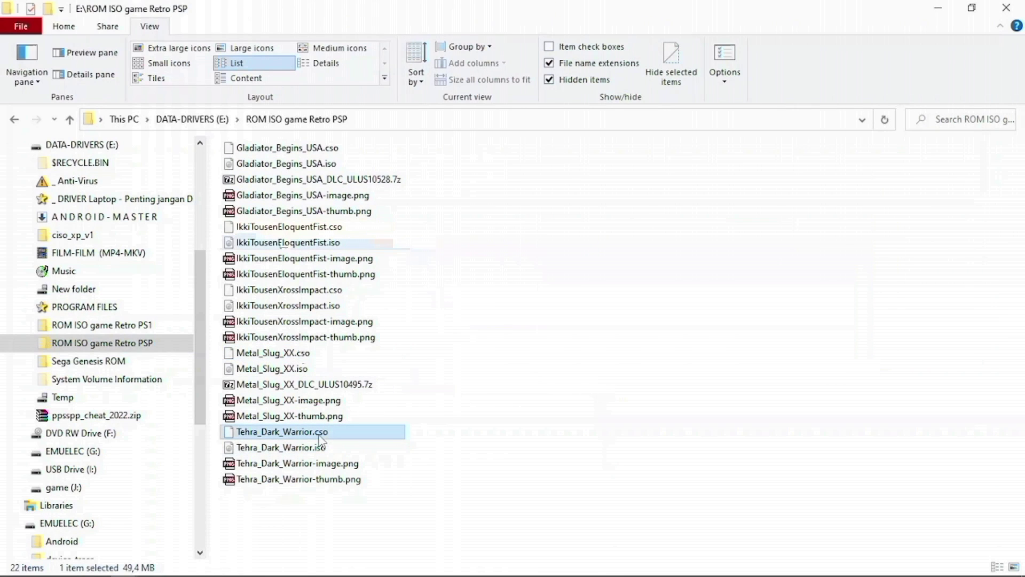
right_click(321, 442)
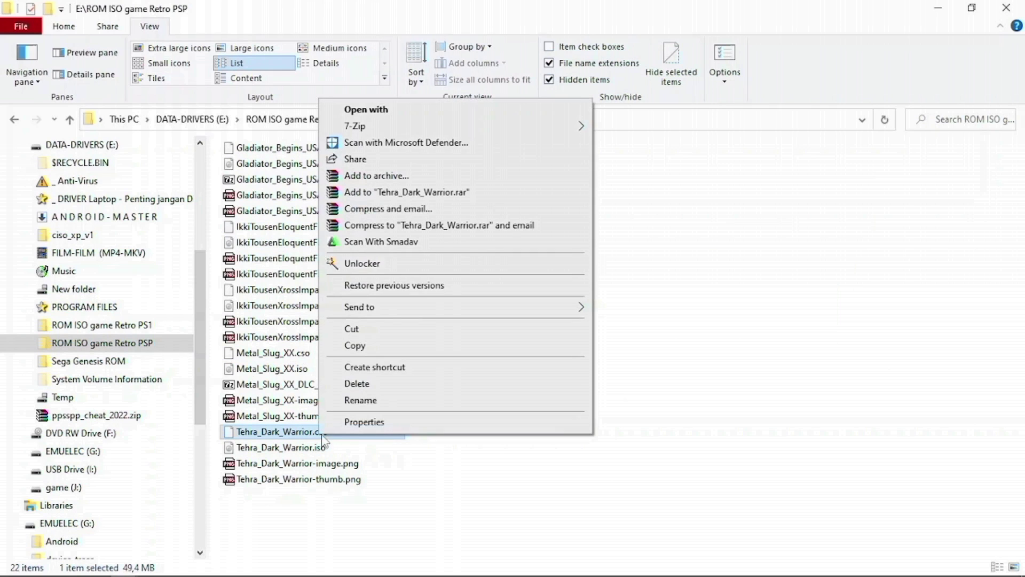
click(355, 345)
scroll(198, 334, down, 5)
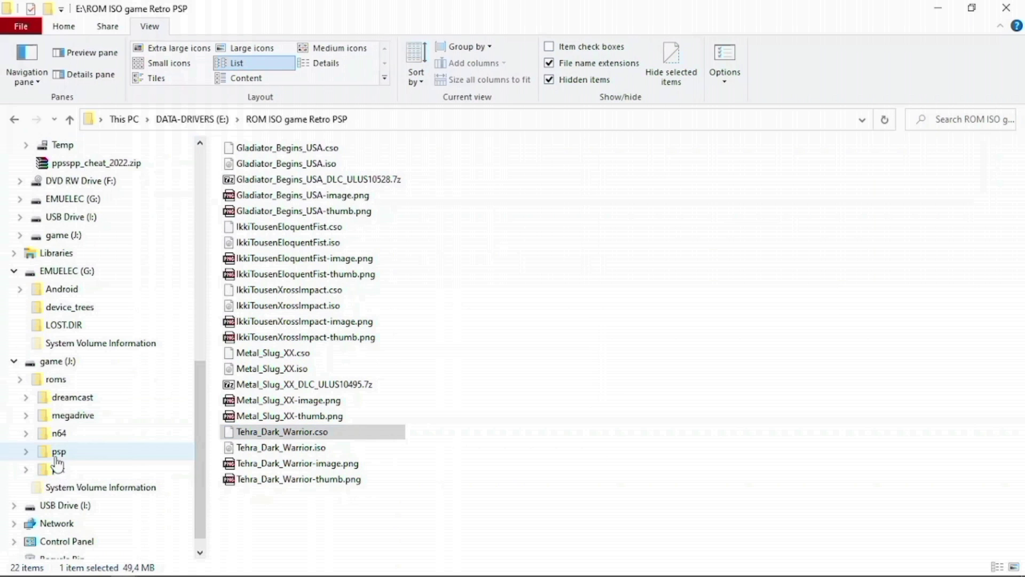
click(26, 451)
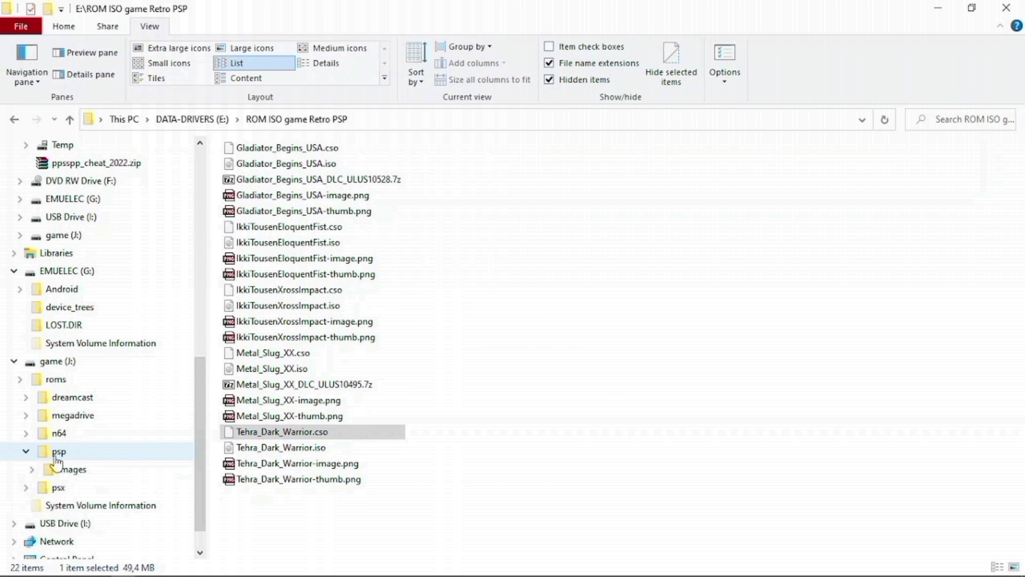
click(55, 454)
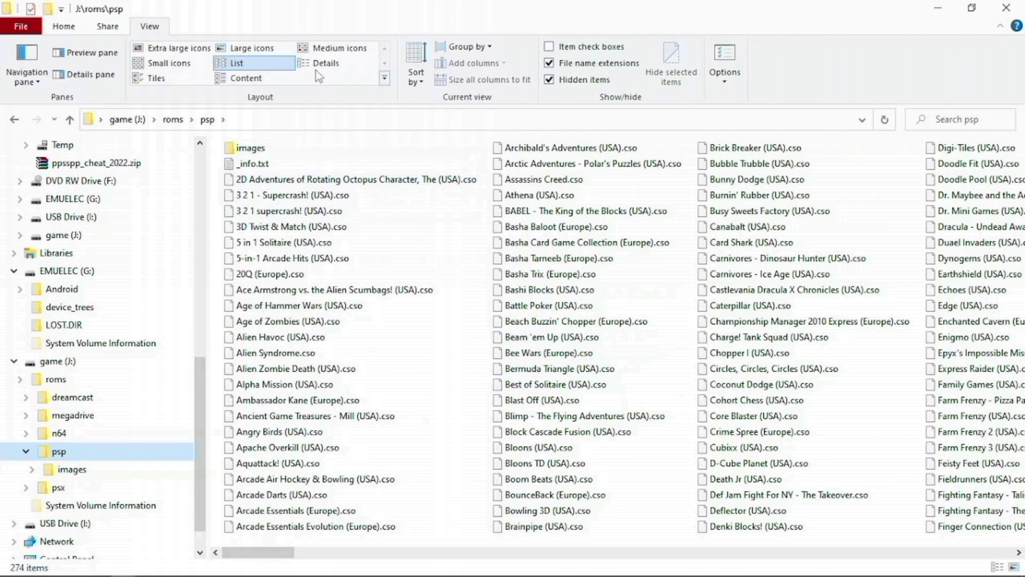
click(323, 63)
right_click(722, 261)
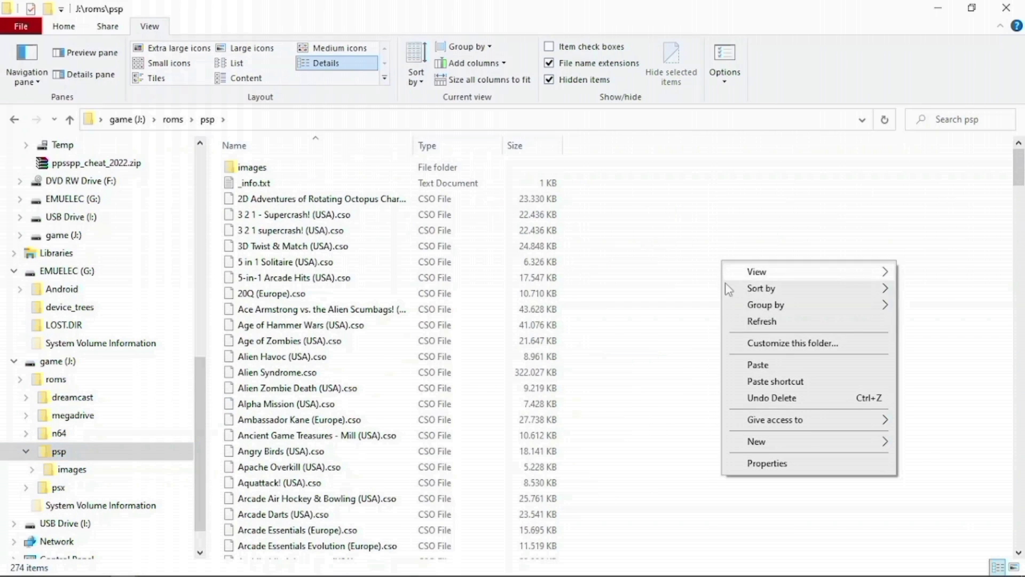
click(751, 365)
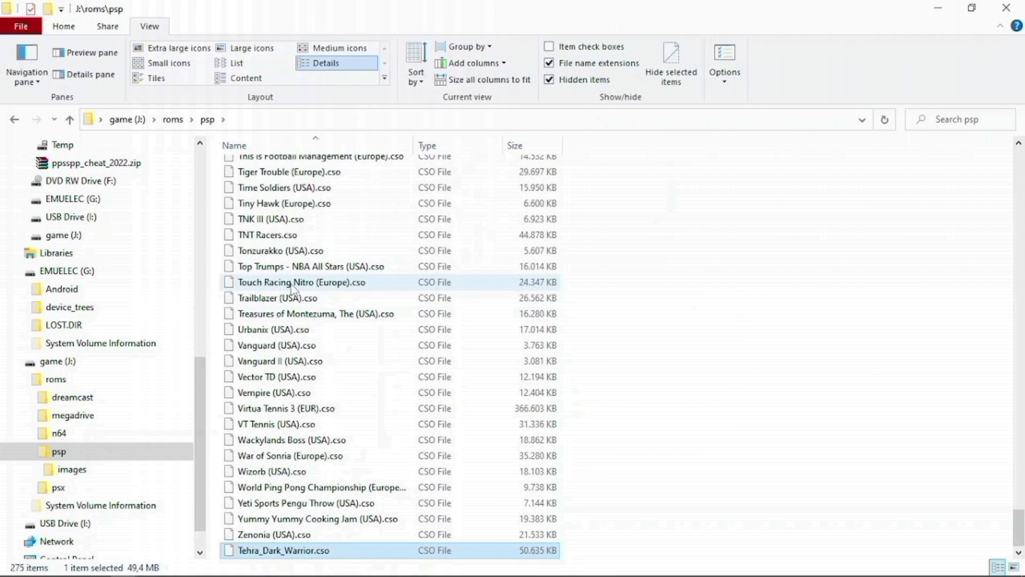
Compress CastlevaniaDraculaXChronicles.iso in the Downloads folder to CSO format with CISO-XP, and close the compressor.
drag(207, 401, 205, 313)
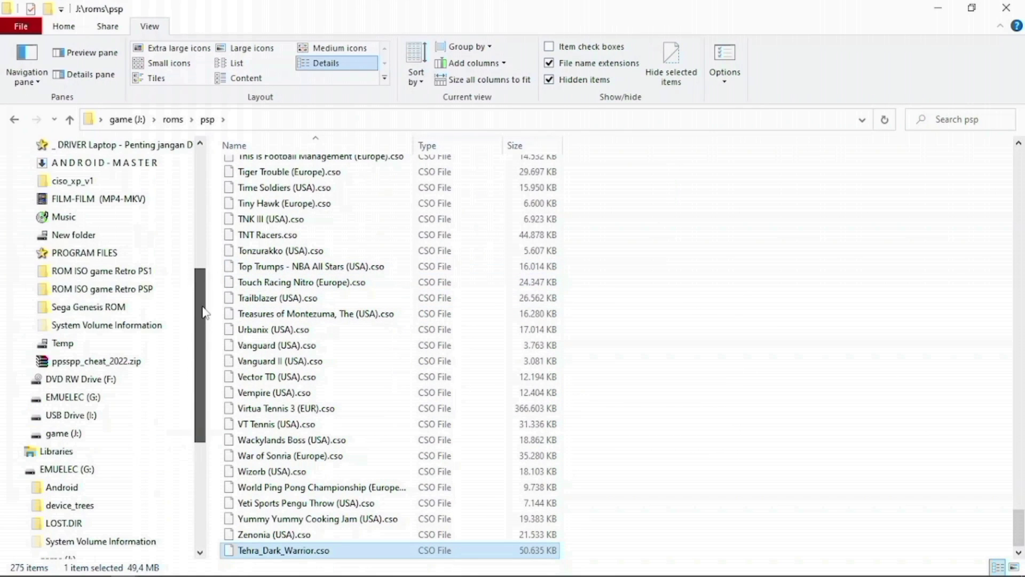
click(154, 291)
drag(206, 355, 206, 307)
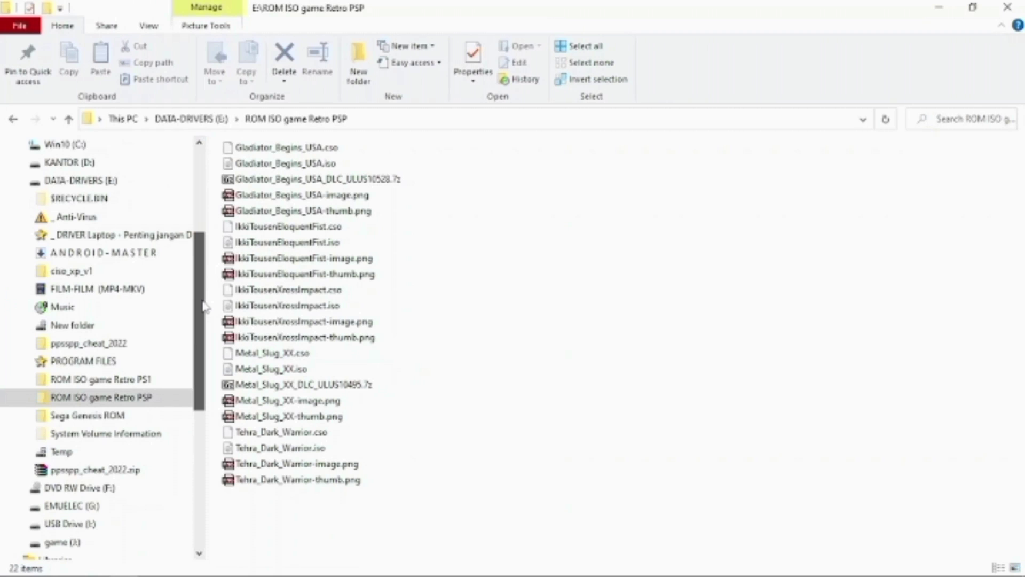
drag(204, 307, 204, 225)
click(83, 287)
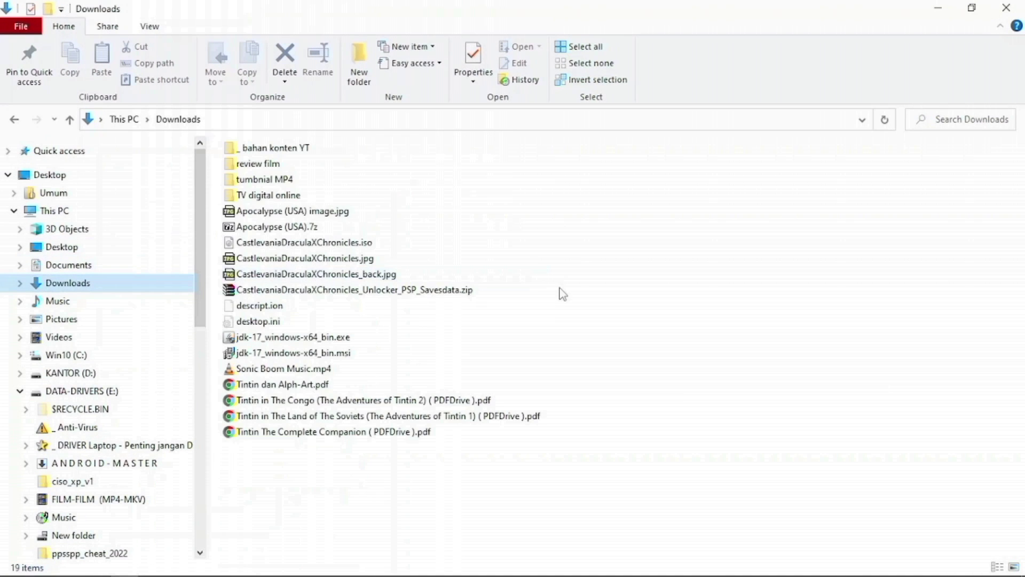
click(373, 245)
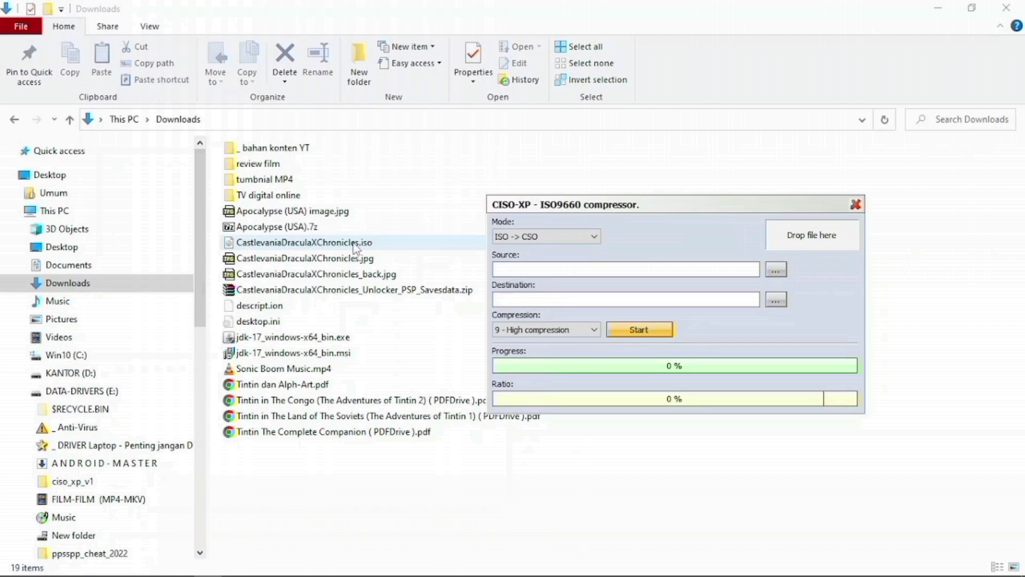
drag(354, 246, 592, 259)
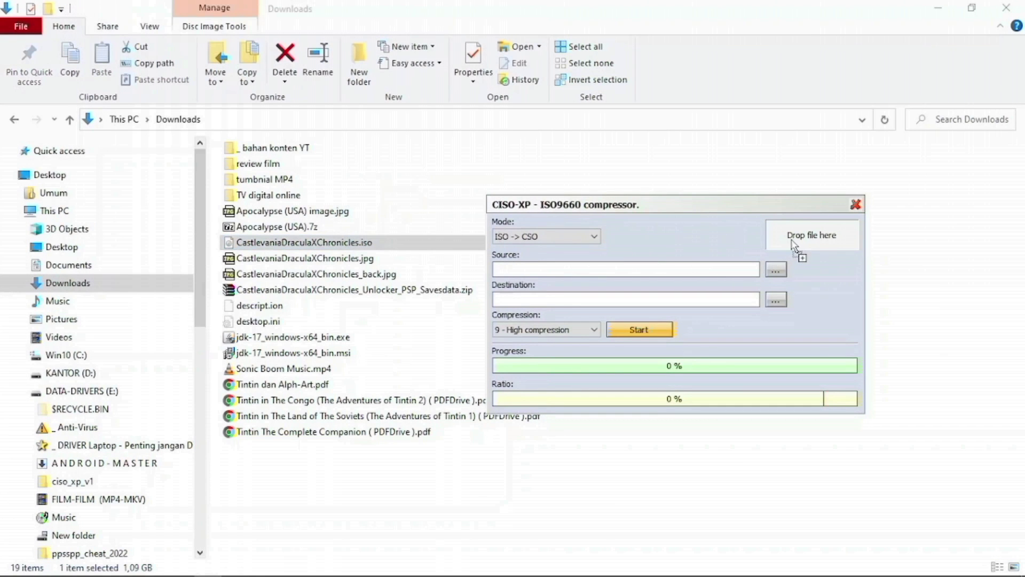
drag(798, 245, 797, 244)
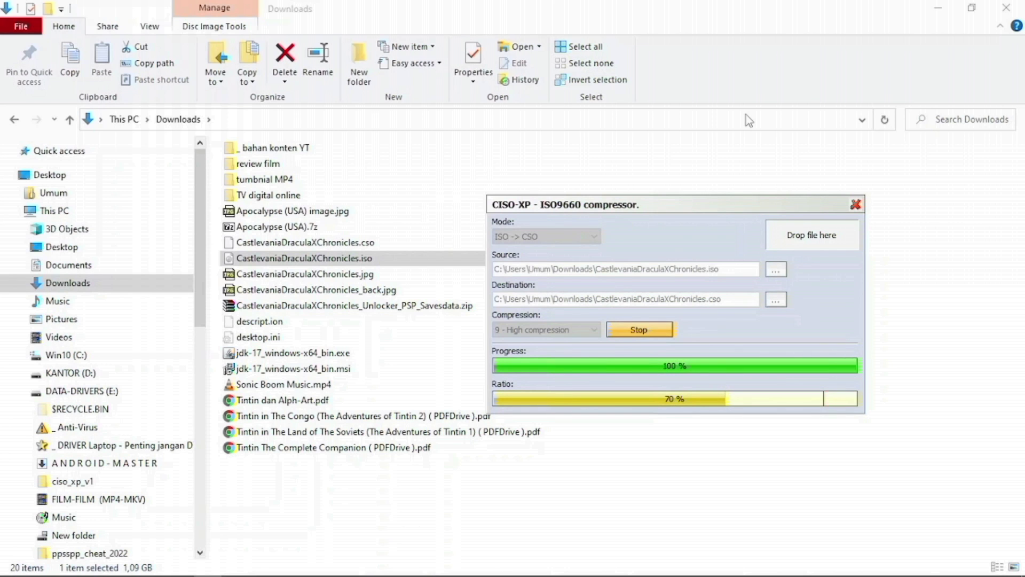
click(572, 357)
click(856, 204)
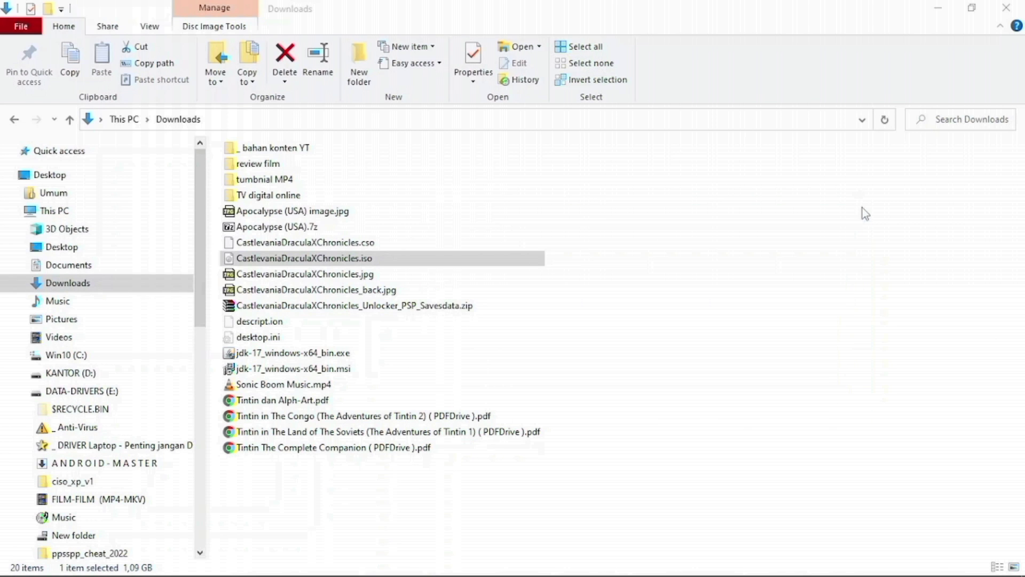
Show roms\psp on game (J:) in the List layout and copy the name of the Castlevania Dracula X Chronicles (USA).cso file without its extension.
scroll(164, 248, down, 1)
drag(199, 247, 215, 452)
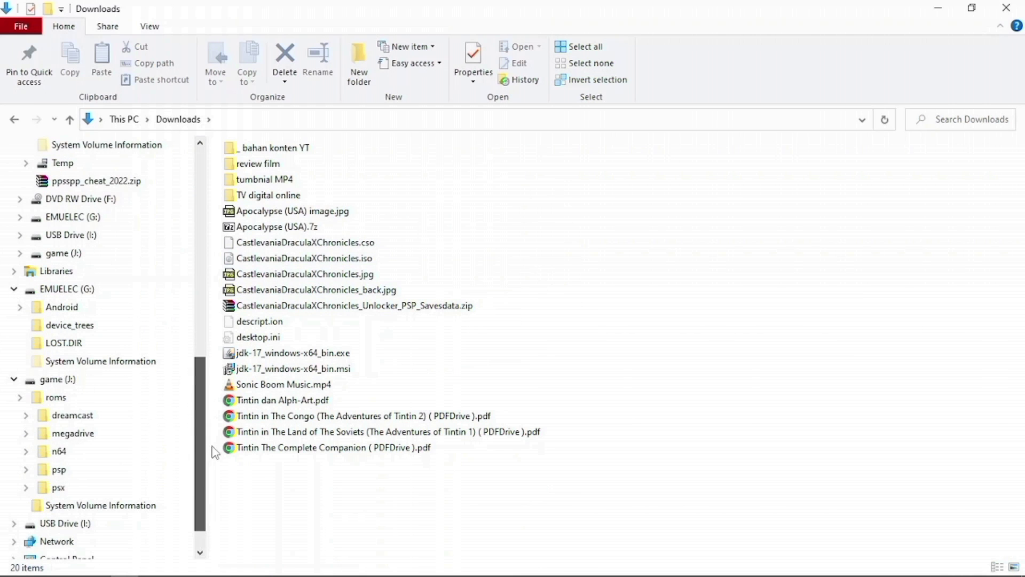
click(60, 473)
click(149, 26)
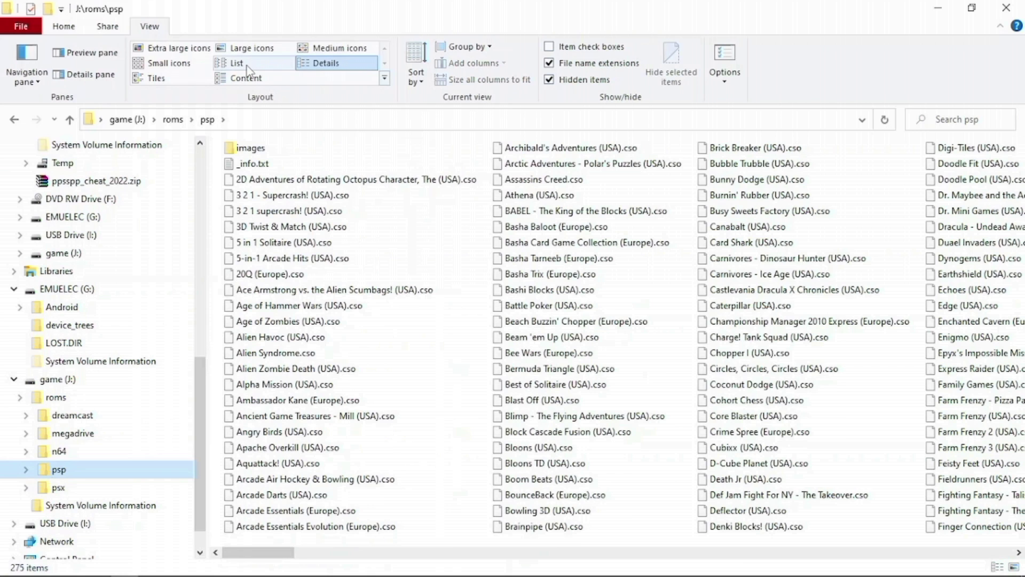
click(247, 68)
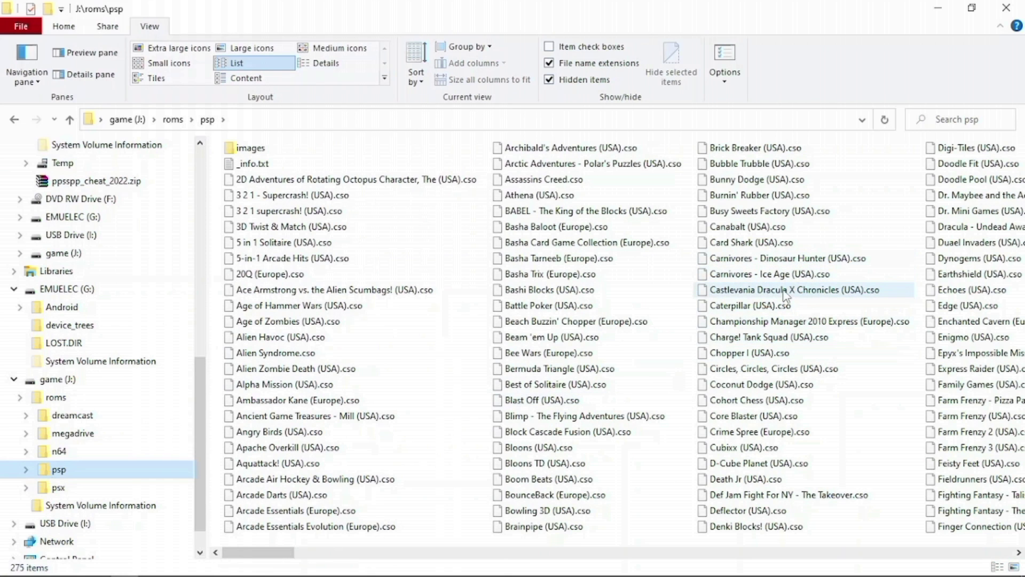
click(785, 295)
right_click(785, 296)
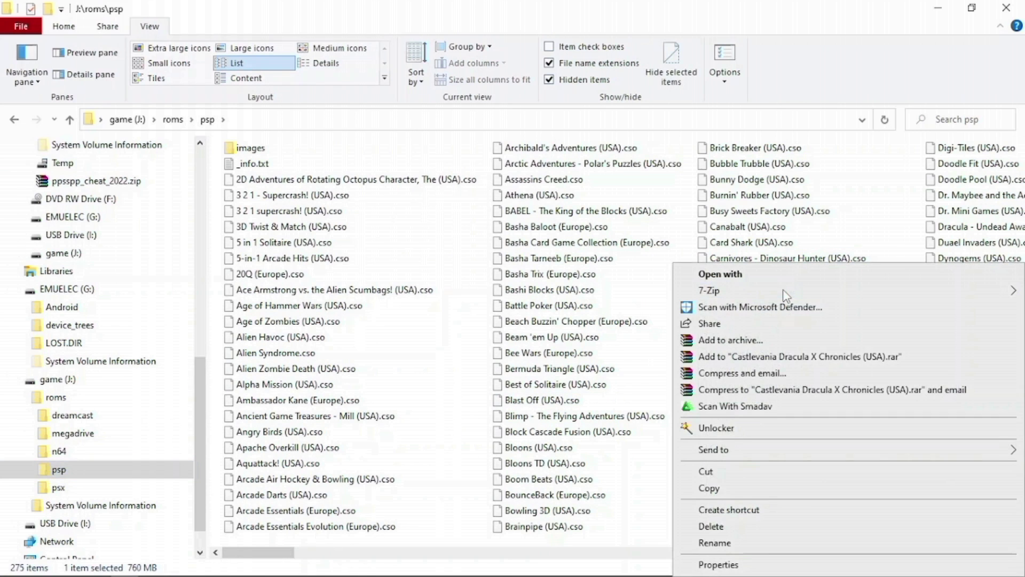
click(716, 540)
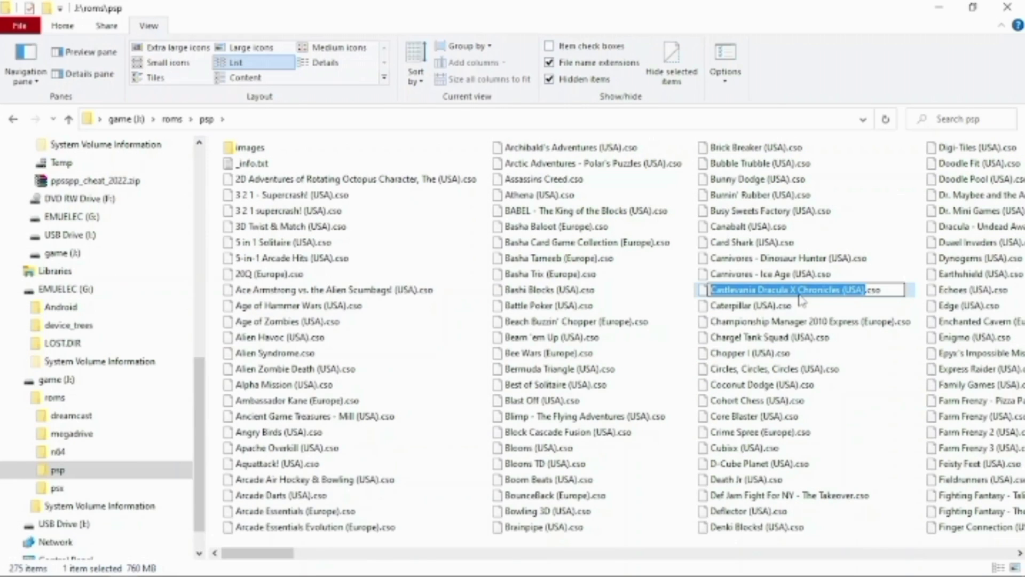
right_click(802, 301)
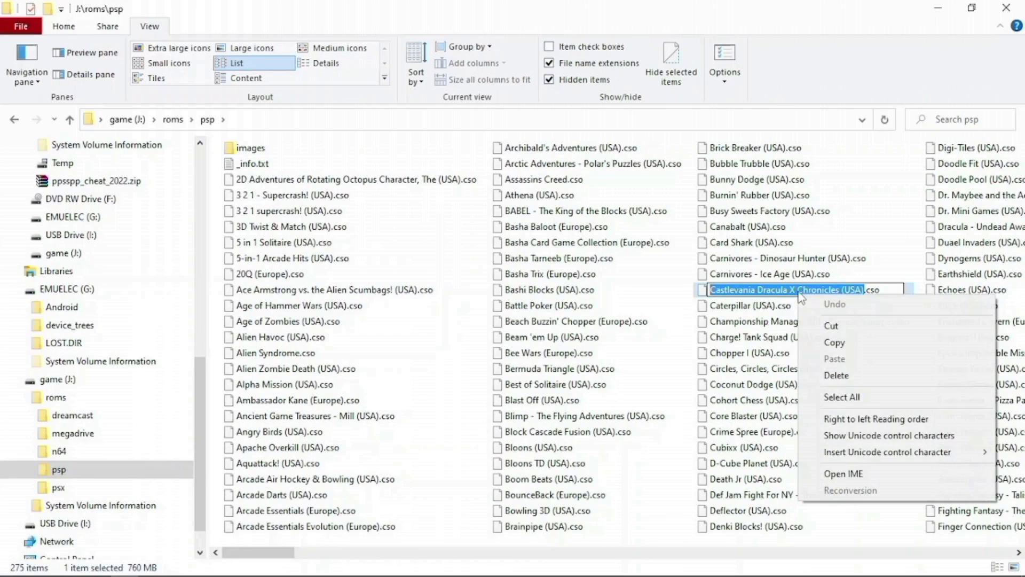
click(825, 343)
Rename CastlevaniaDraculaXChronicles.cso in the Downloads folder to Castlevania Dracula X Chronicles (USA).cso using the copied name.
drag(200, 376, 207, 149)
click(79, 285)
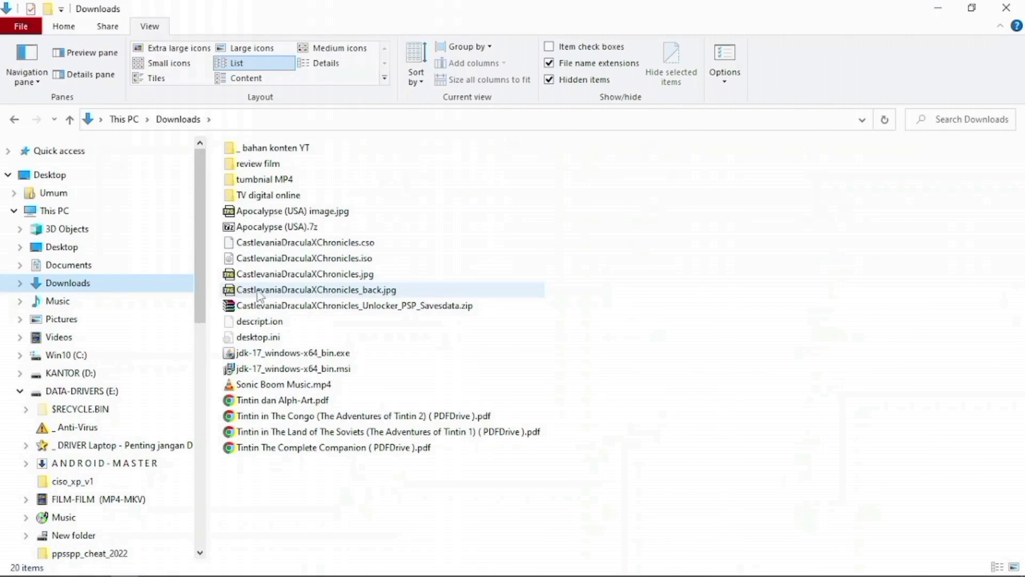
right_click(369, 246)
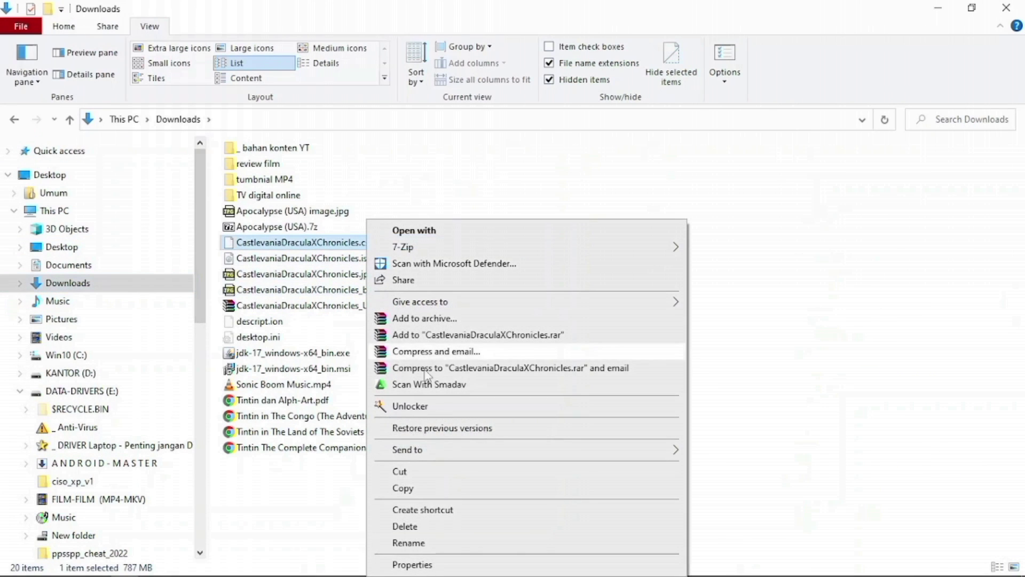
click(425, 543)
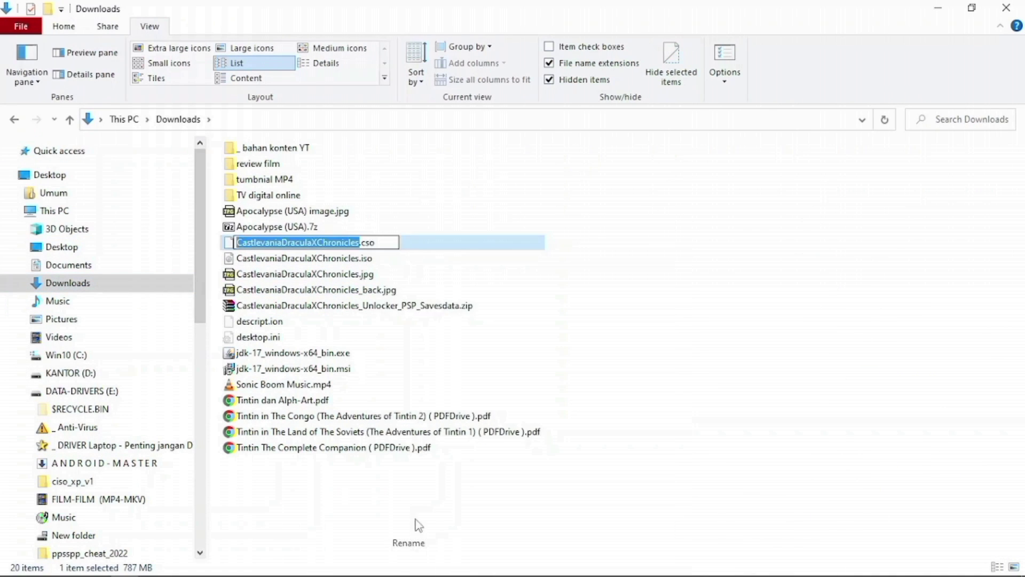
right_click(324, 244)
click(376, 303)
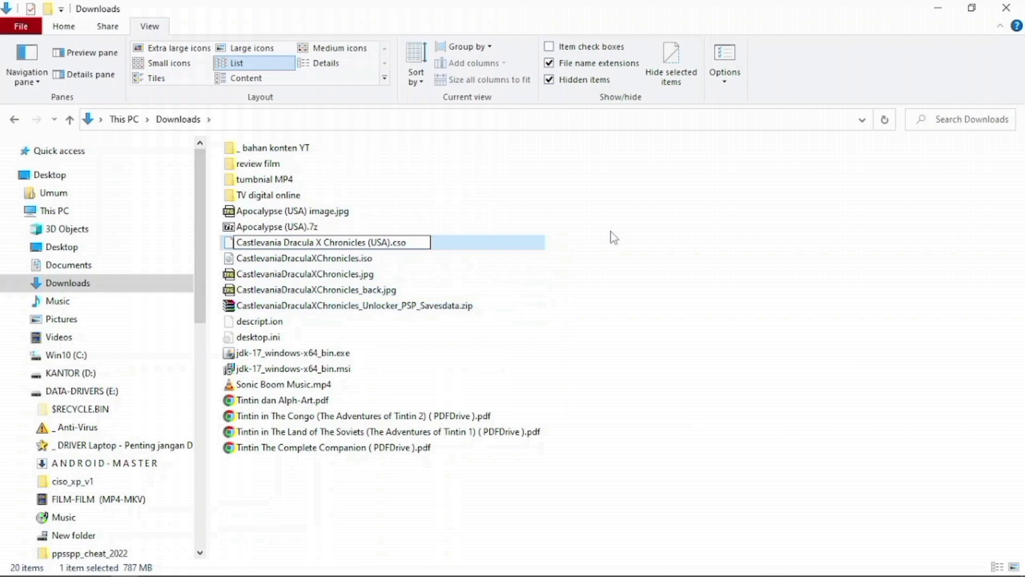
click(414, 247)
scroll(203, 396, down, 6)
scroll(208, 427, down, 4)
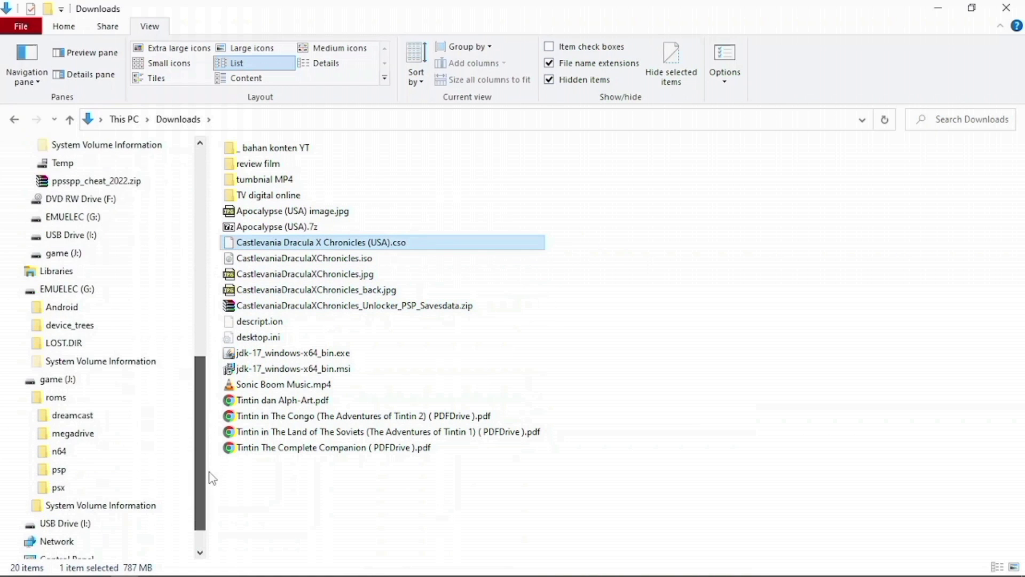
Permanently delete the existing Castlevania Dracula X Chronicles (USA).cso from roms\psp on game (J:).
click(60, 453)
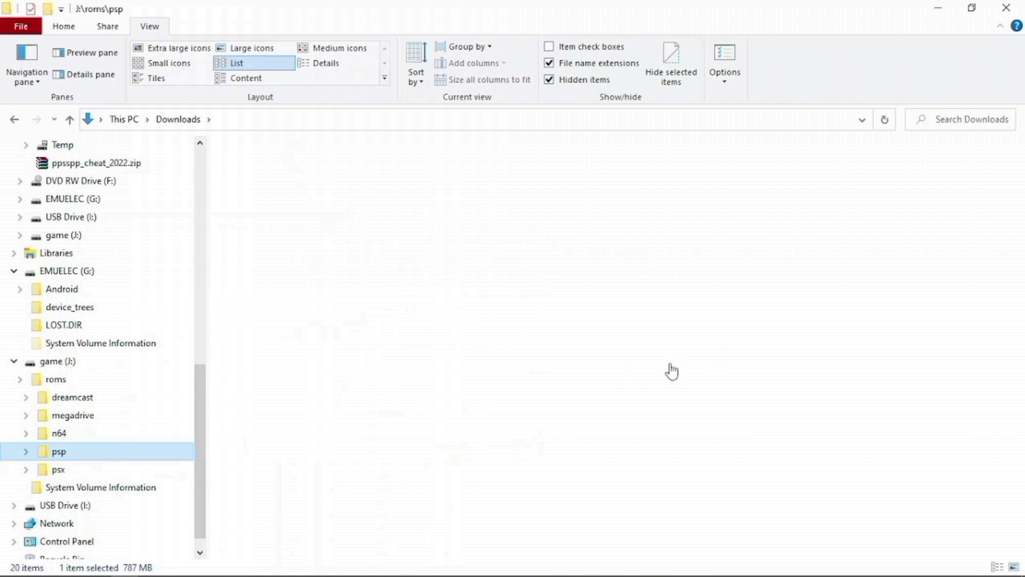
click(765, 295)
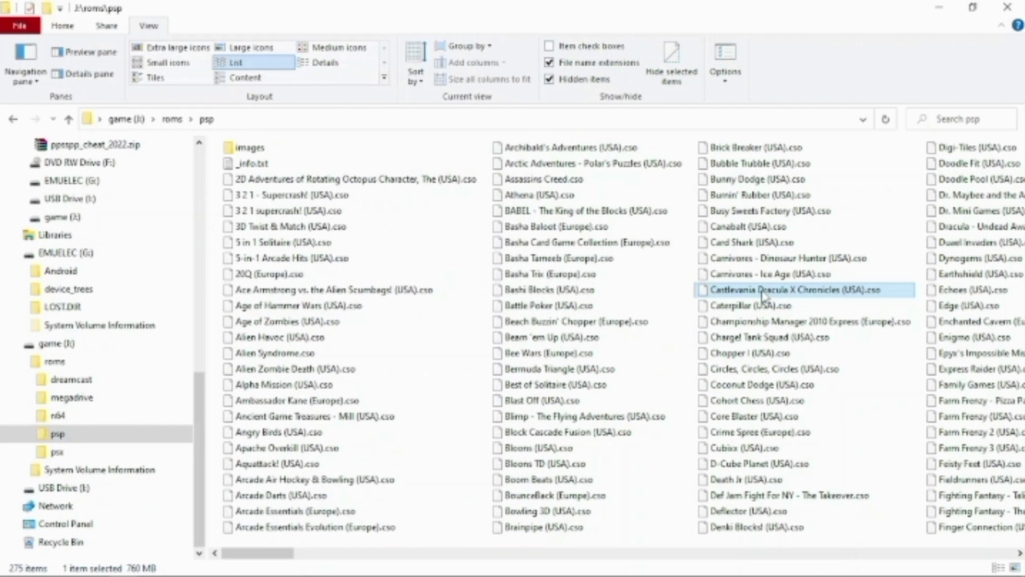
right_click(764, 295)
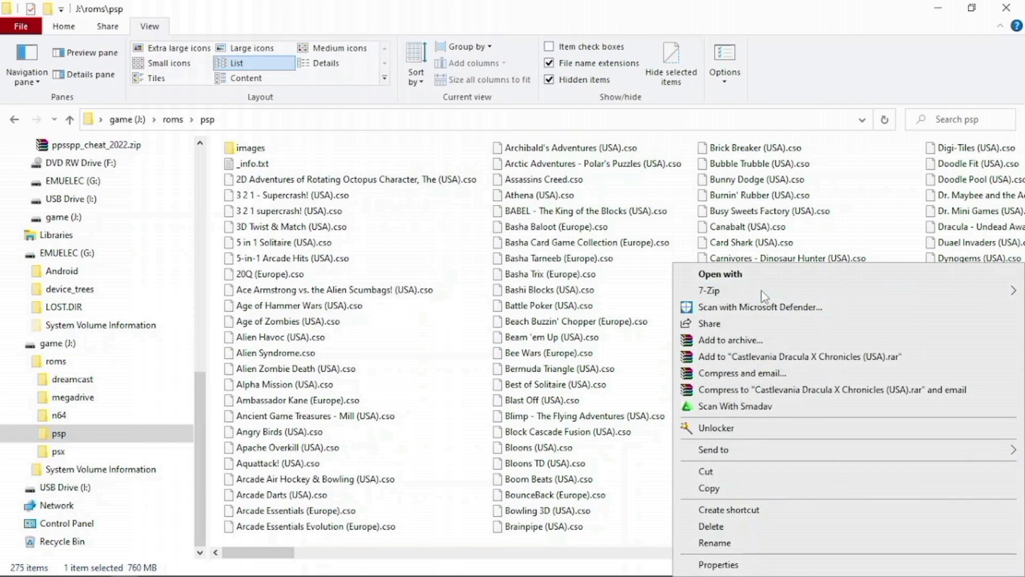
click(712, 526)
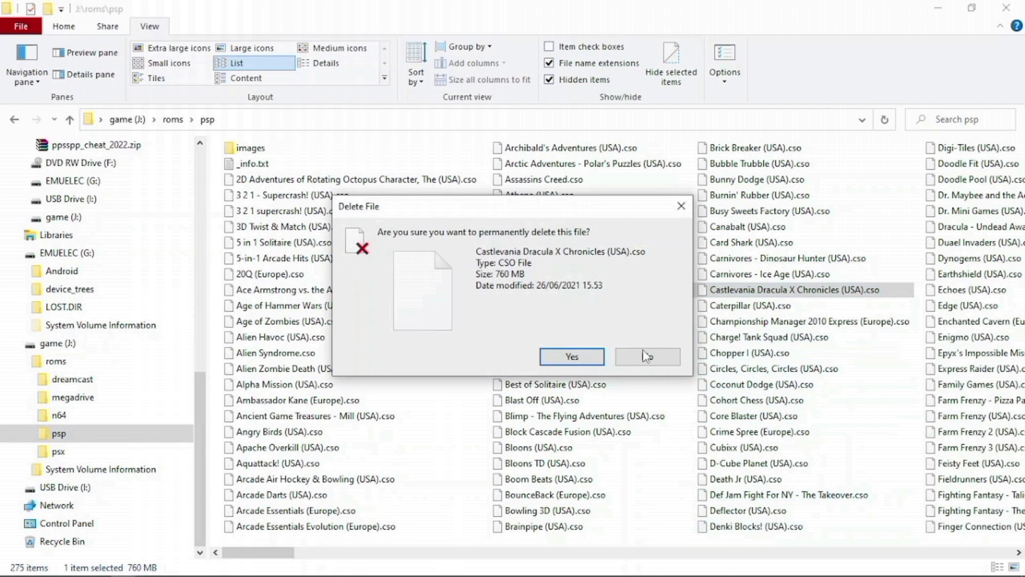
click(570, 357)
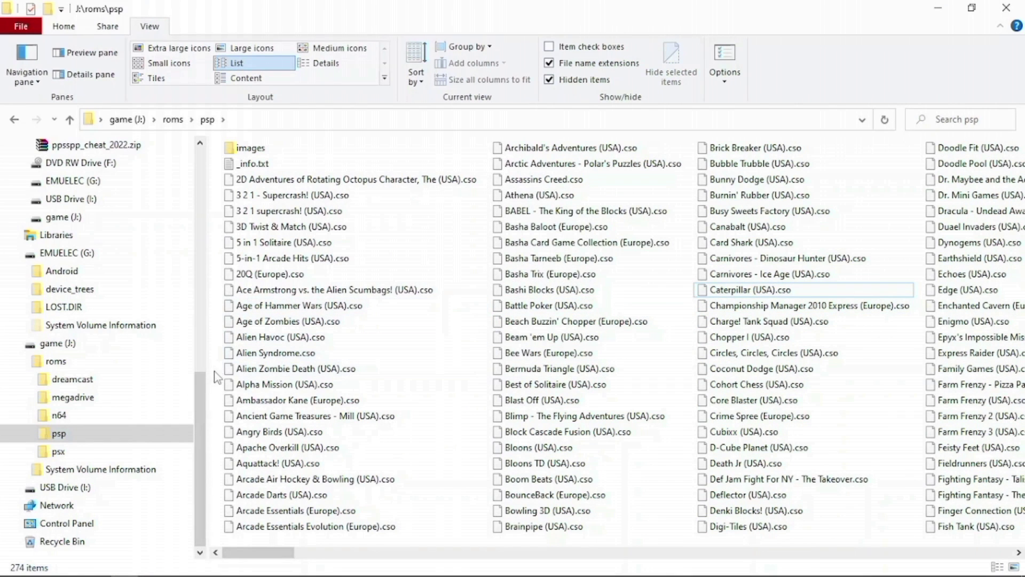
Copy Castlevania Dracula X Chronicles (USA).cso from the Downloads folder into roms\psp on game (J:) and refresh the file listing.
drag(202, 375, 209, 143)
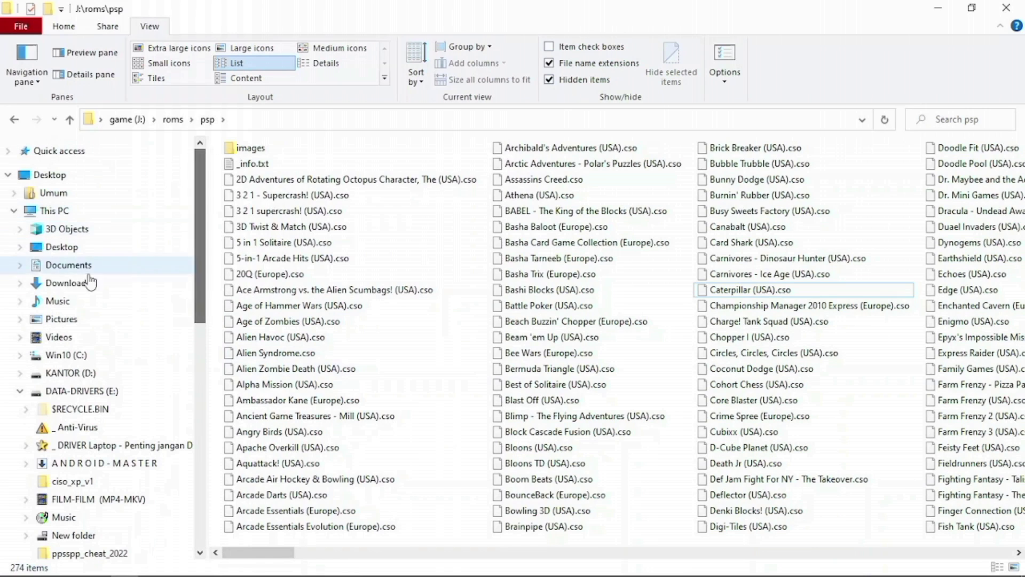
click(68, 283)
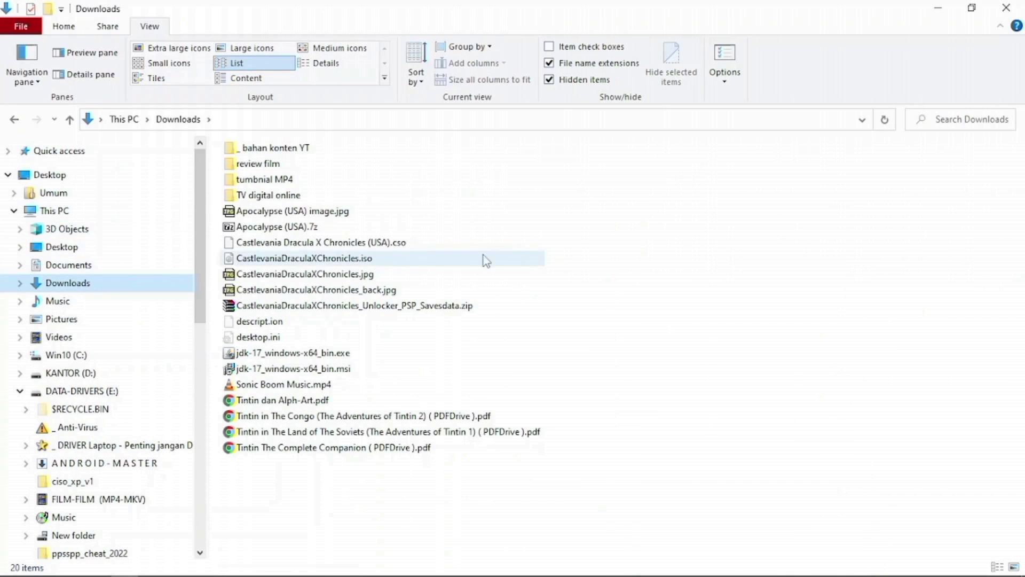
click(367, 245)
right_click(368, 245)
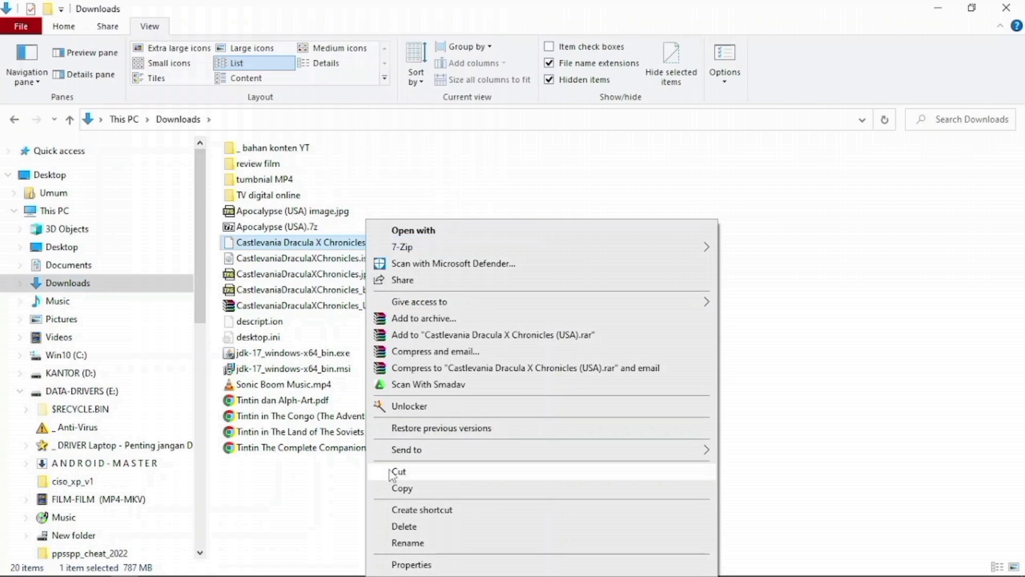
click(406, 488)
drag(197, 251, 213, 481)
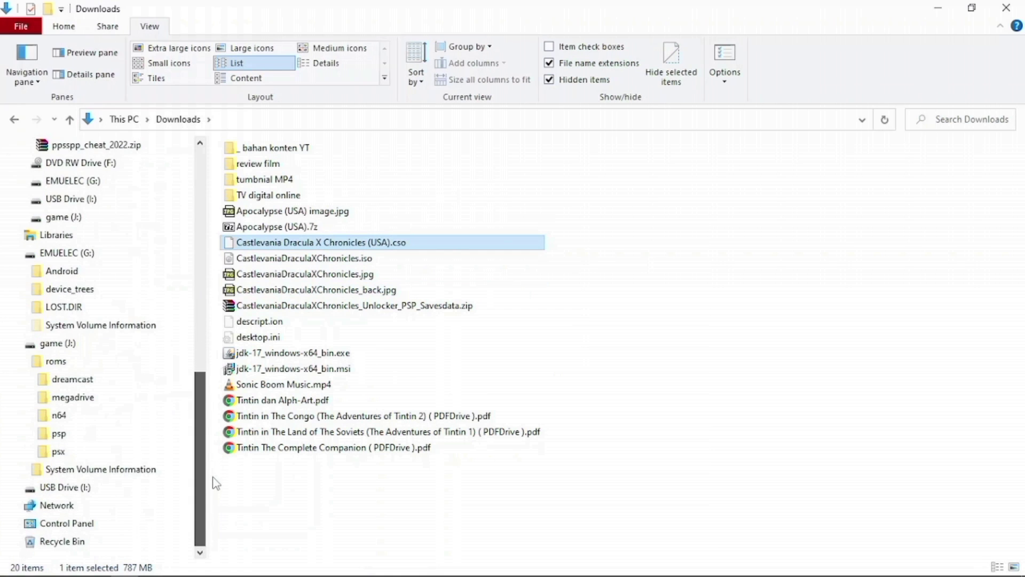
click(60, 434)
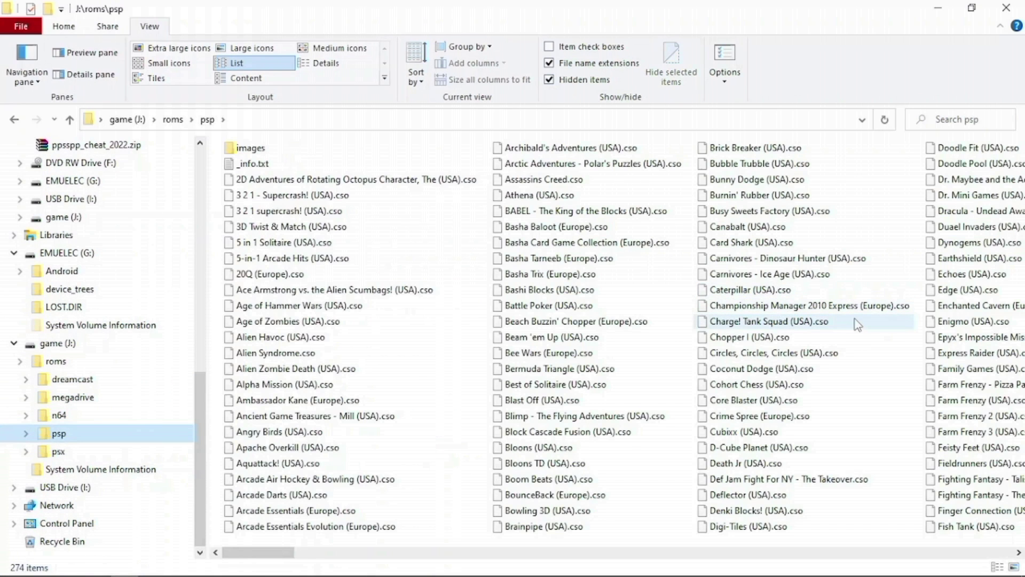
right_click(855, 323)
click(871, 431)
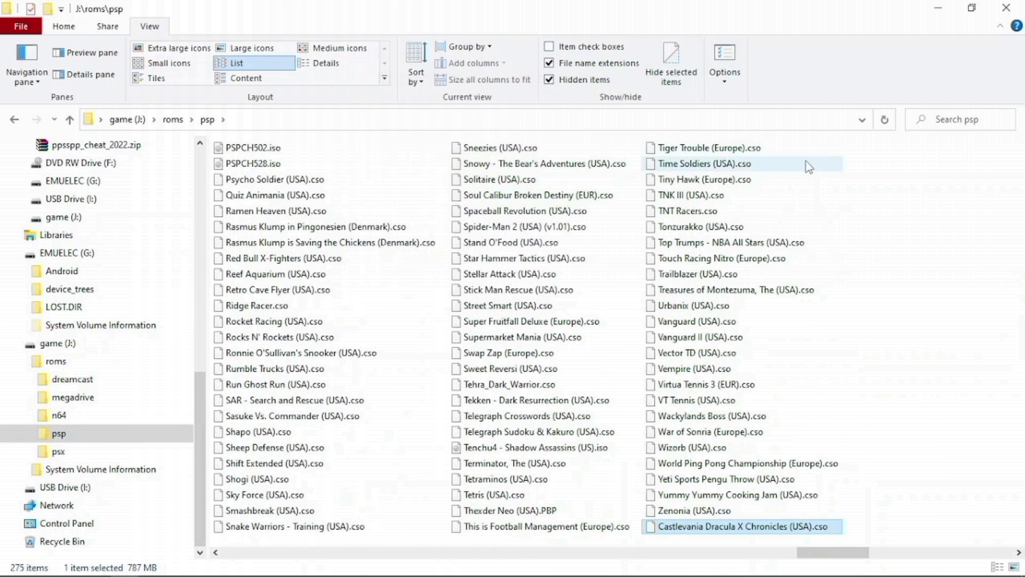
right_click(786, 180)
click(822, 239)
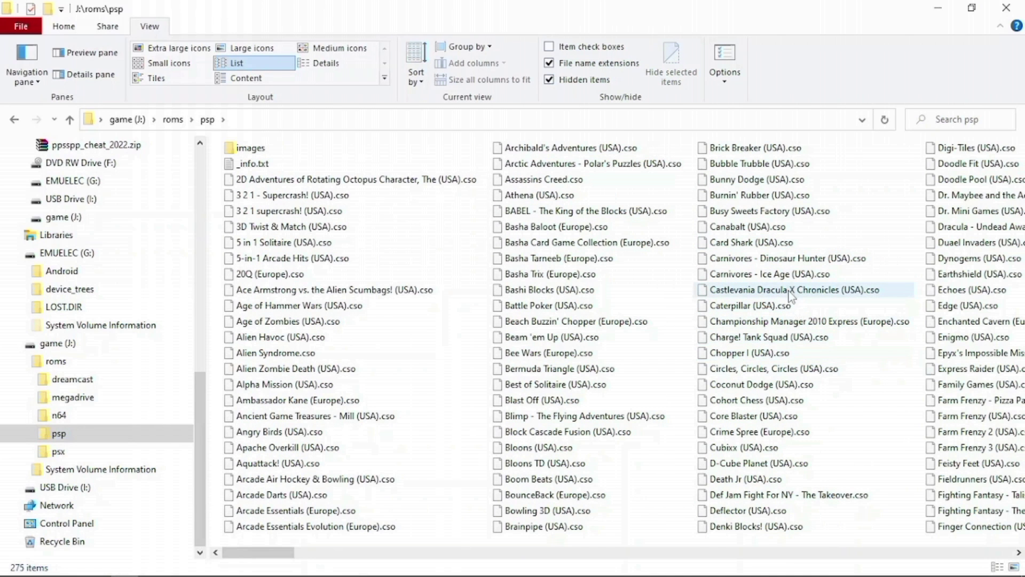
Extract ppsspp_cheat_2022.zip on DATA-DRIVERS (E:) into a ppsspp_cheat_2022 folder on the same drive.
drag(201, 374, 218, 141)
click(80, 391)
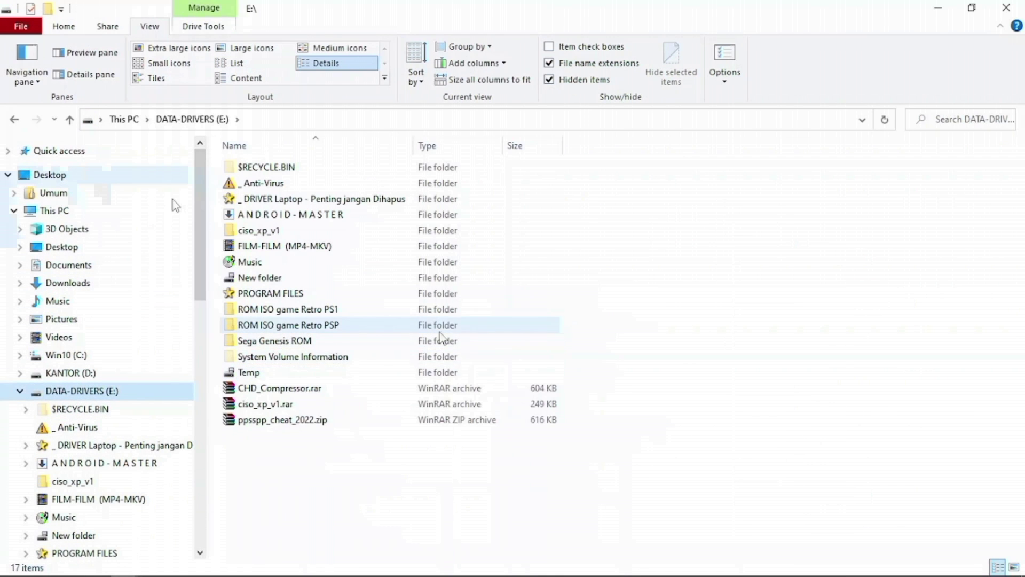
right_click(270, 421)
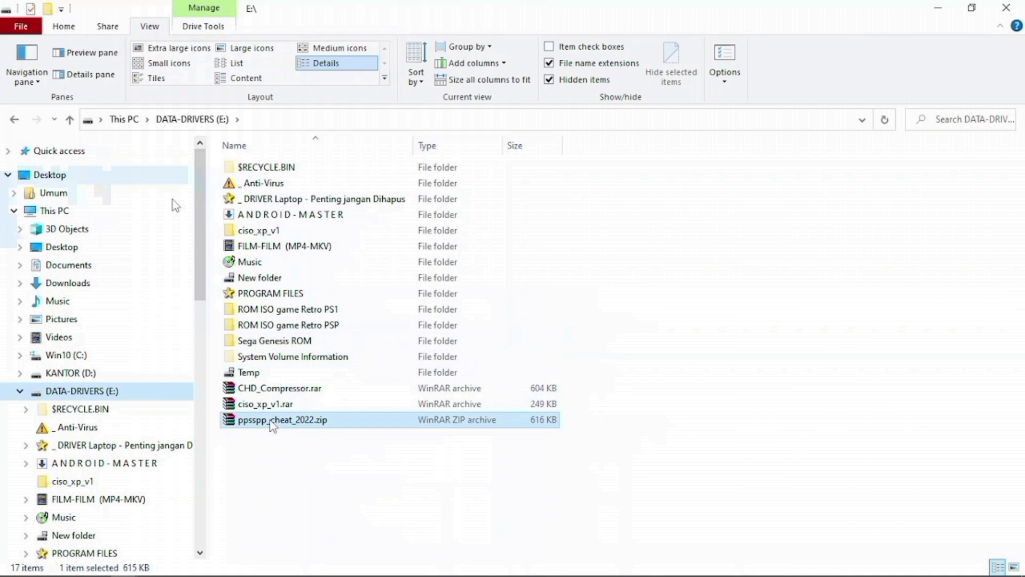
click(304, 148)
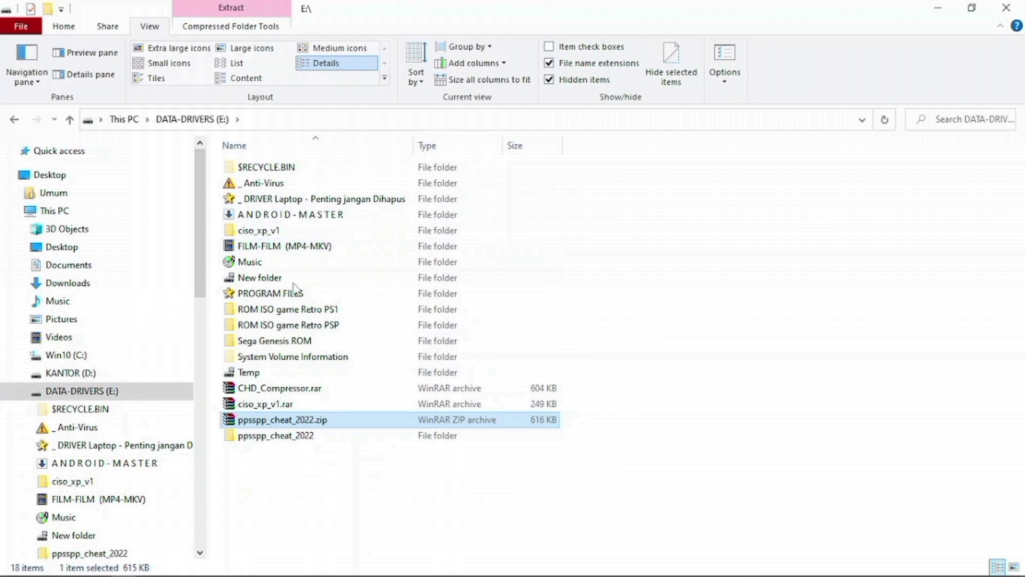
Copy the cheat.db file from the extracted ppsspp_cheat_2022 folder to the clipboard.
double_click(283, 436)
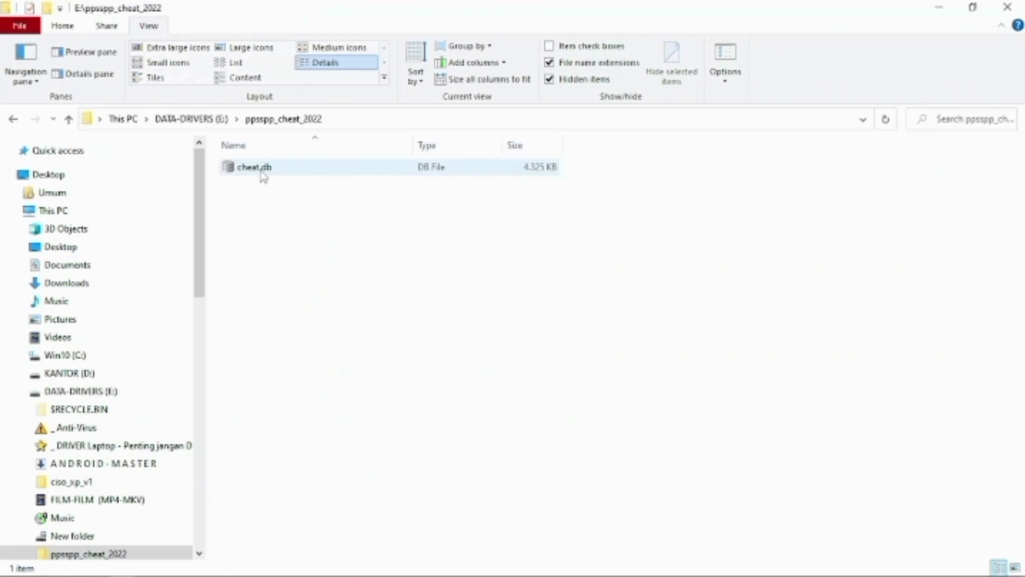
right_click(261, 170)
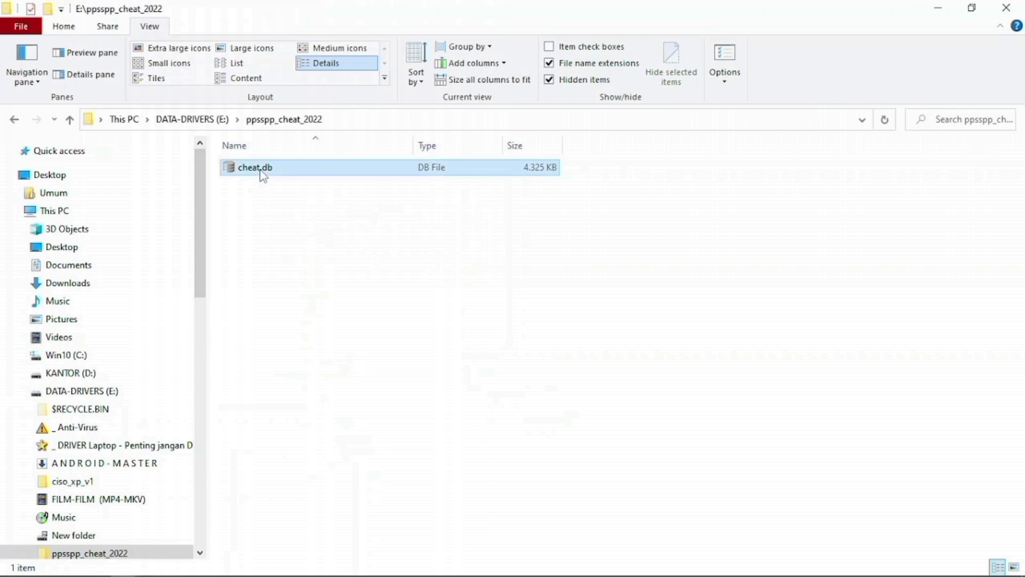
click(283, 433)
Paste the copied cheat.db into roms\savestates\PPSSPPSDL\PSP\Cheats on game (J:) and refresh the folder.
drag(201, 291, 181, 512)
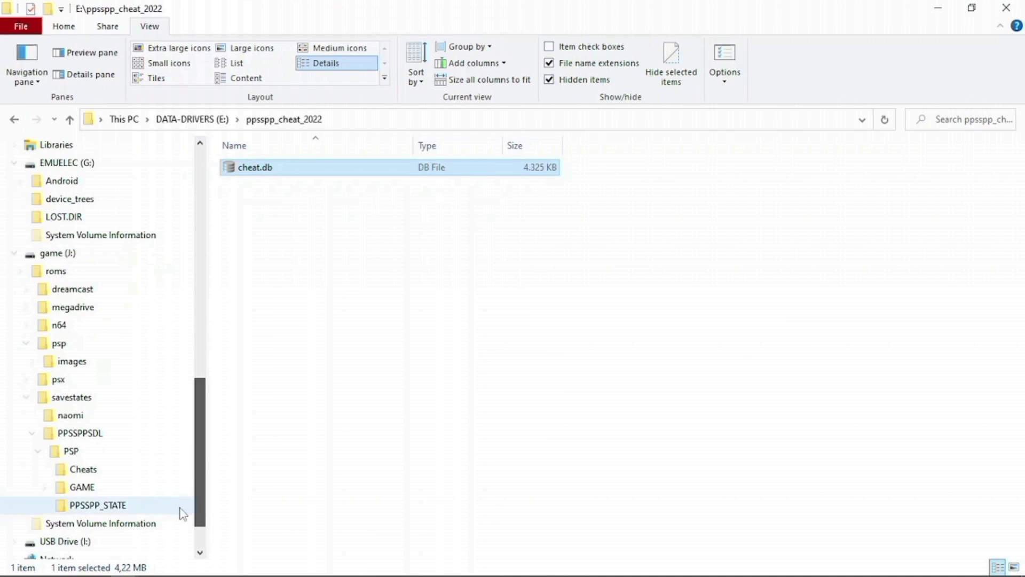
click(148, 407)
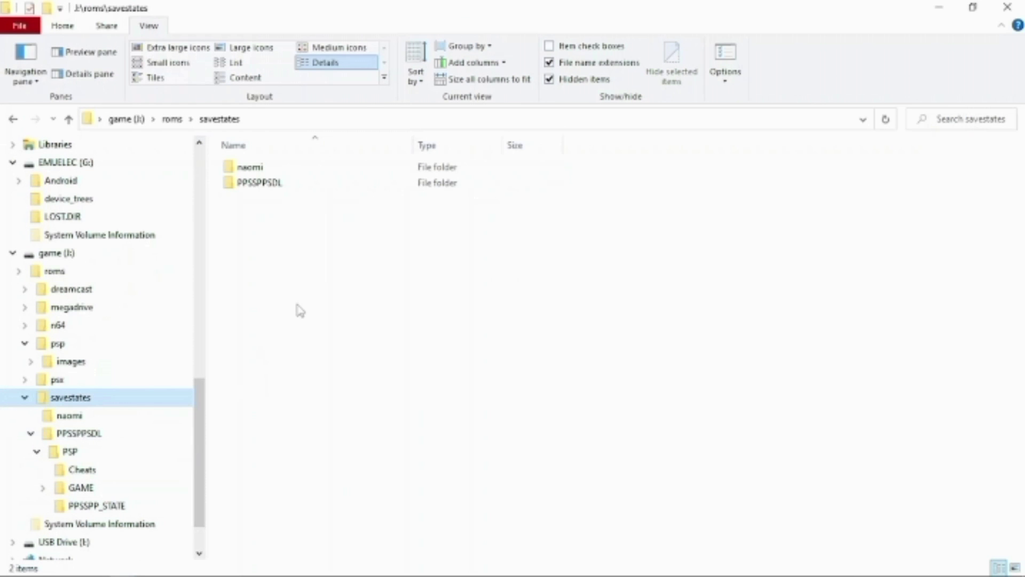
double_click(270, 184)
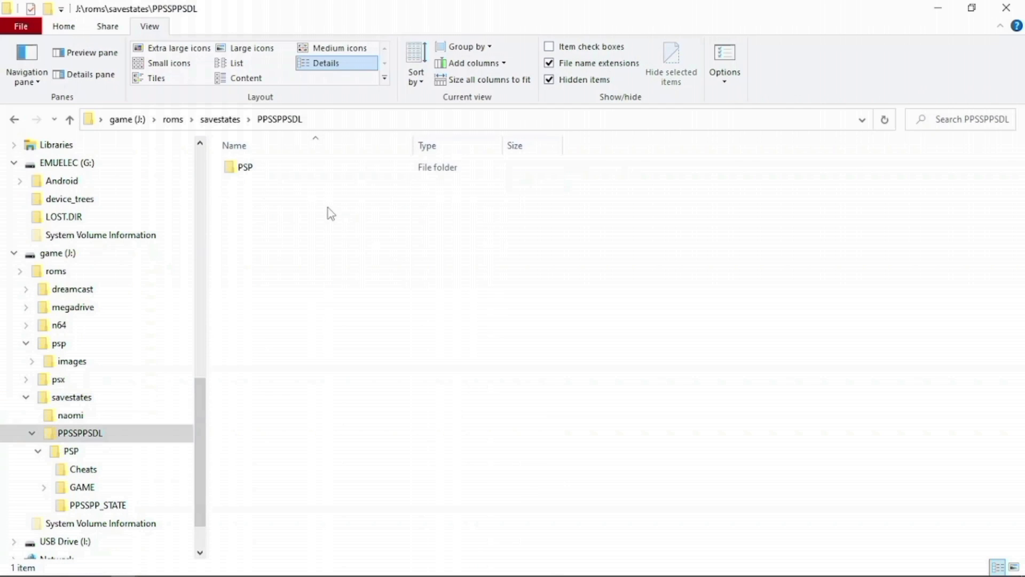
double_click(248, 167)
key(alt+Left)
double_click(245, 166)
double_click(263, 174)
right_click(459, 335)
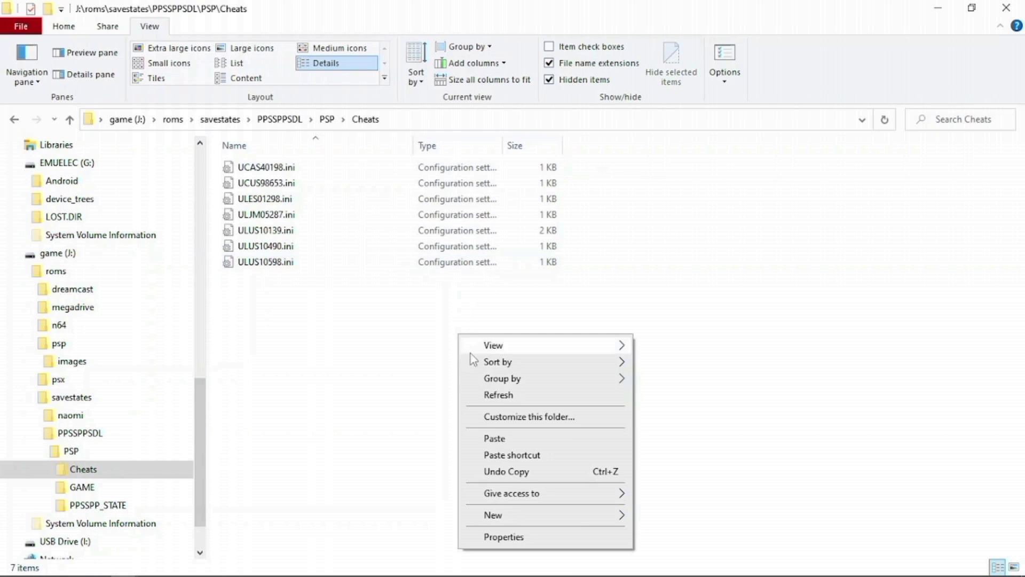
click(494, 438)
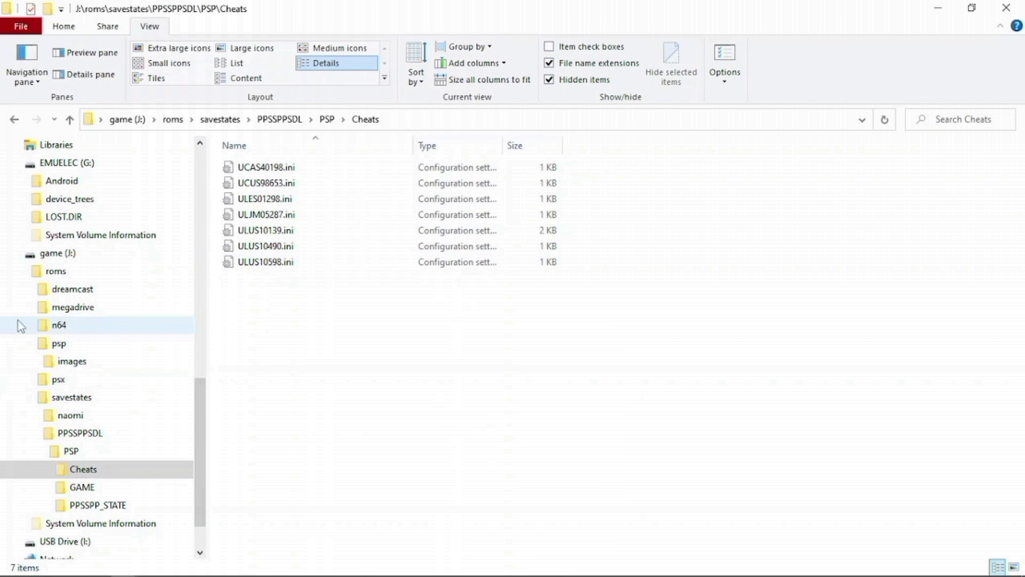
right_click(444, 395)
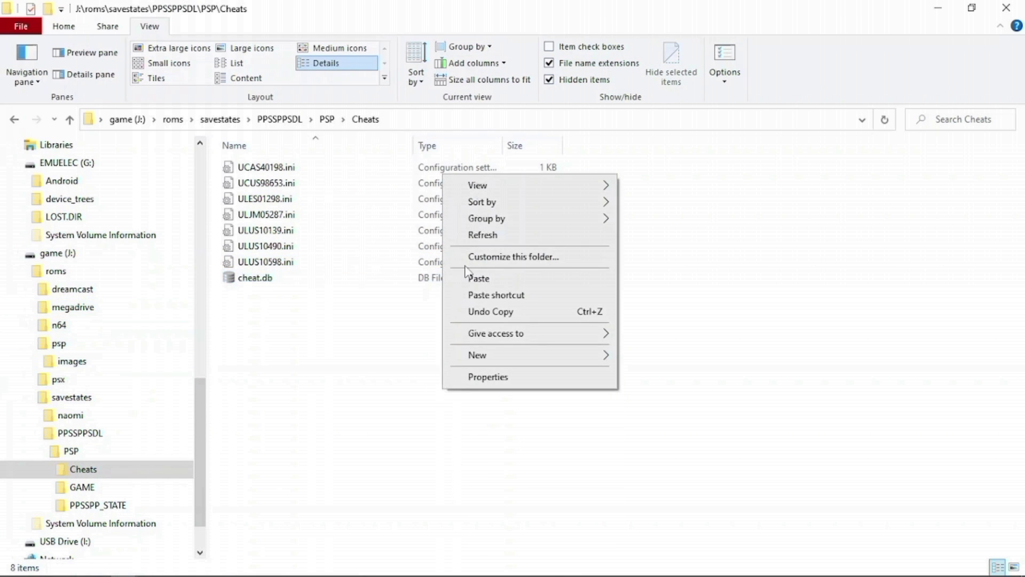
click(469, 236)
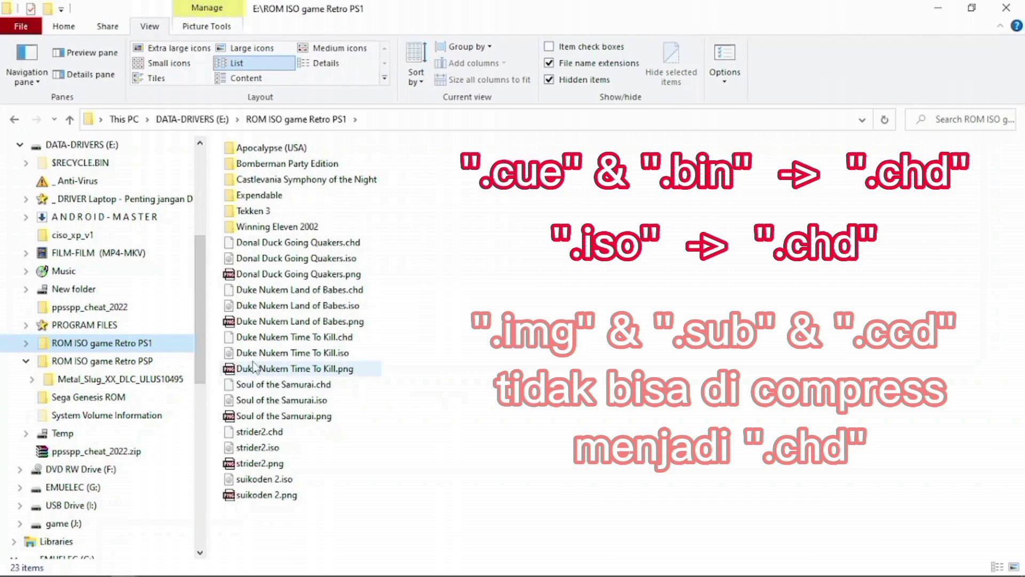
Open roms\psx on game (J:) with the savestates tree collapsed, and locate Castlevania Symphony of the Night.chd.
drag(201, 350, 195, 442)
click(24, 488)
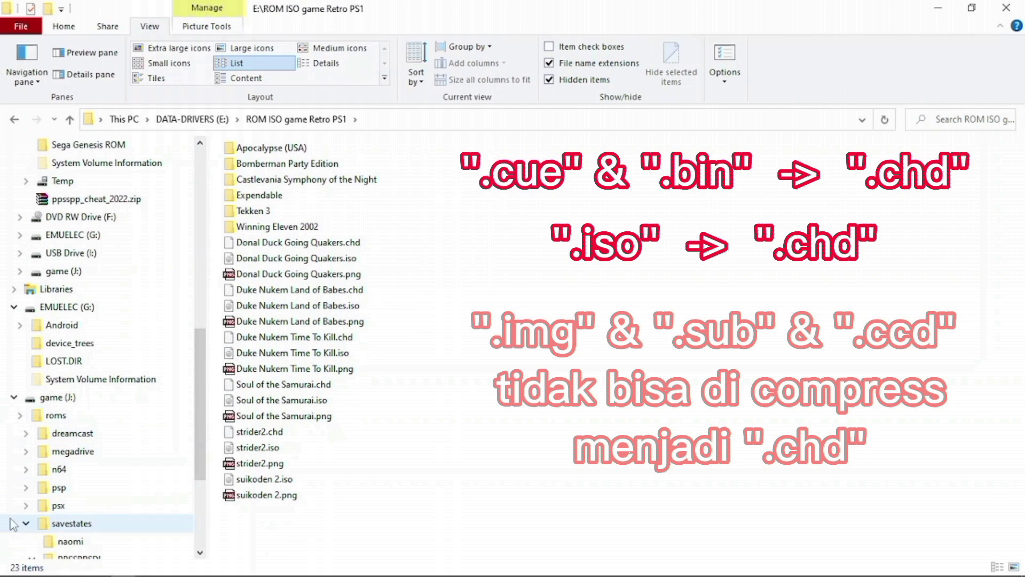
click(25, 525)
click(58, 469)
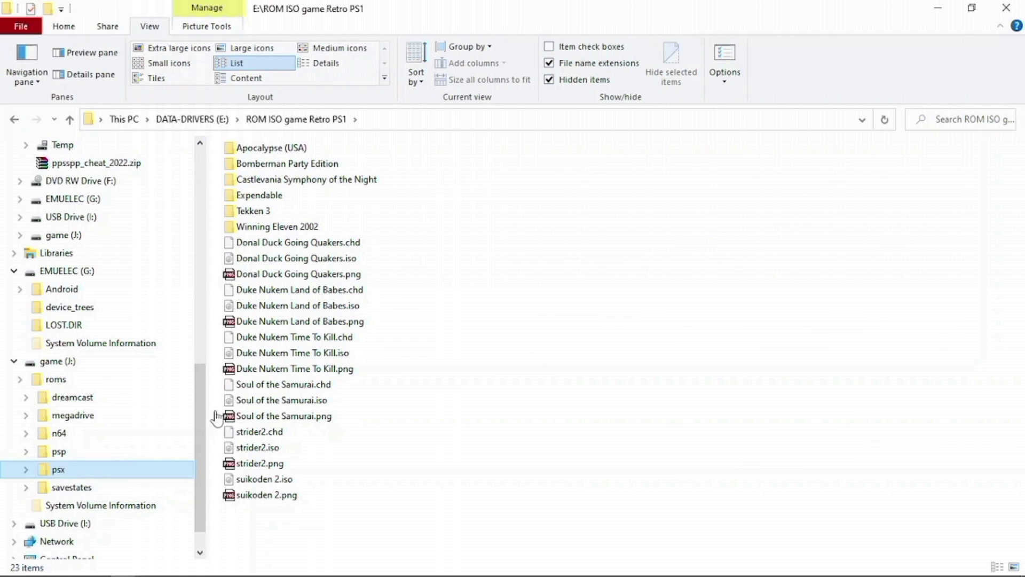
click(479, 293)
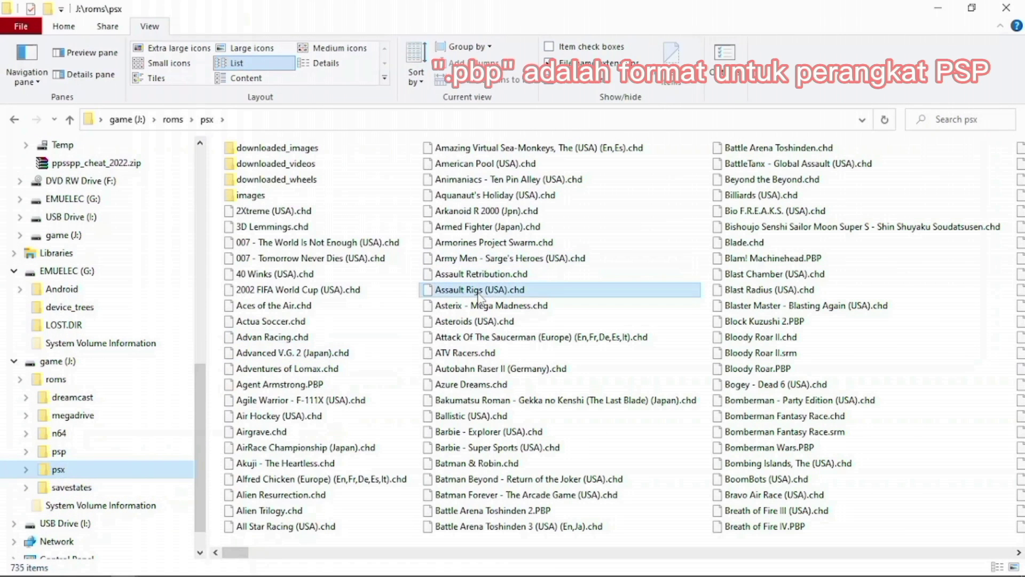
key(c)
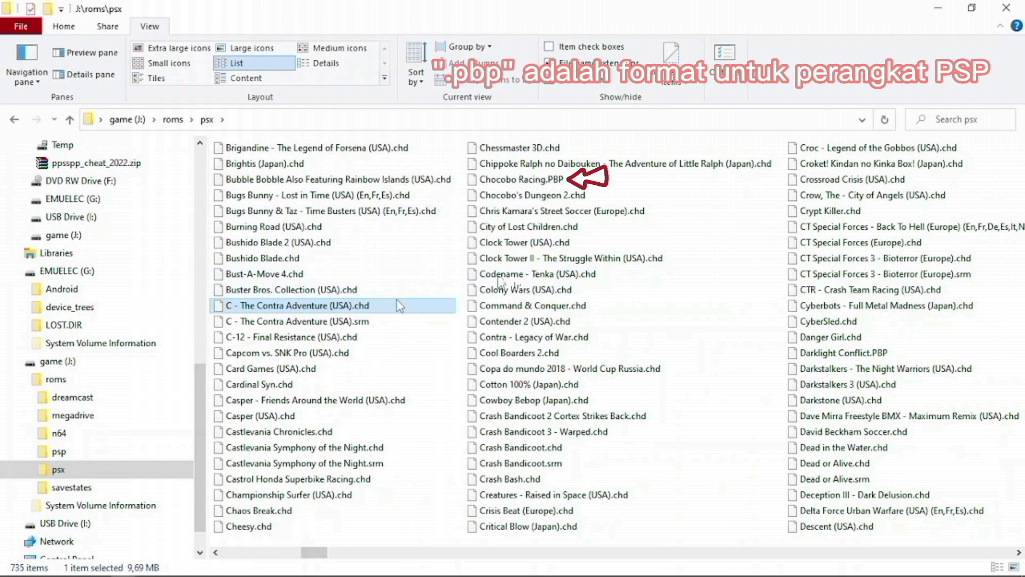
click(344, 451)
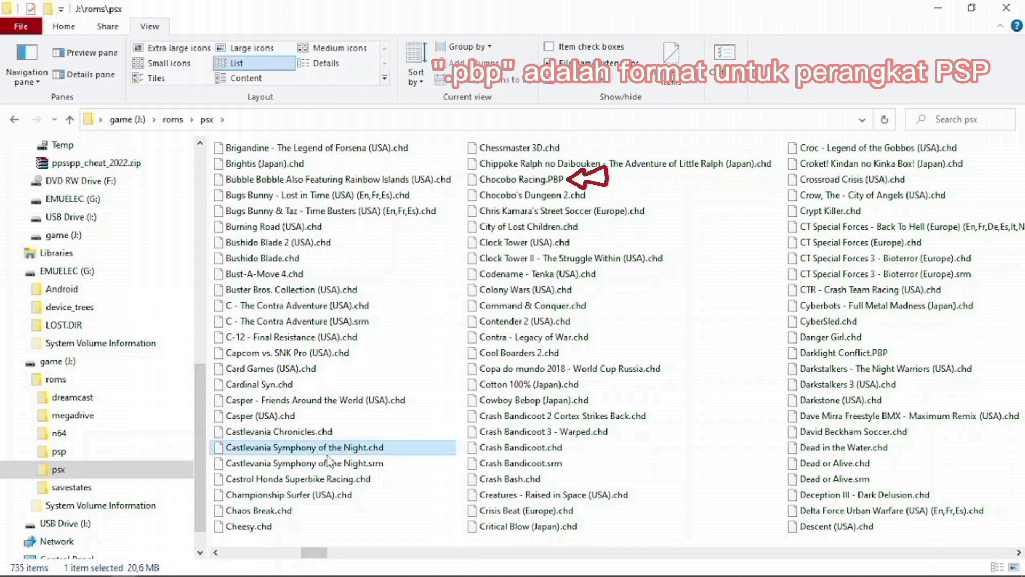
Display roms\psx in the Details layout and check the size of Castlevania Symphony of the Night.chd.
click(319, 65)
scroll(402, 319, down, 2)
key(c)
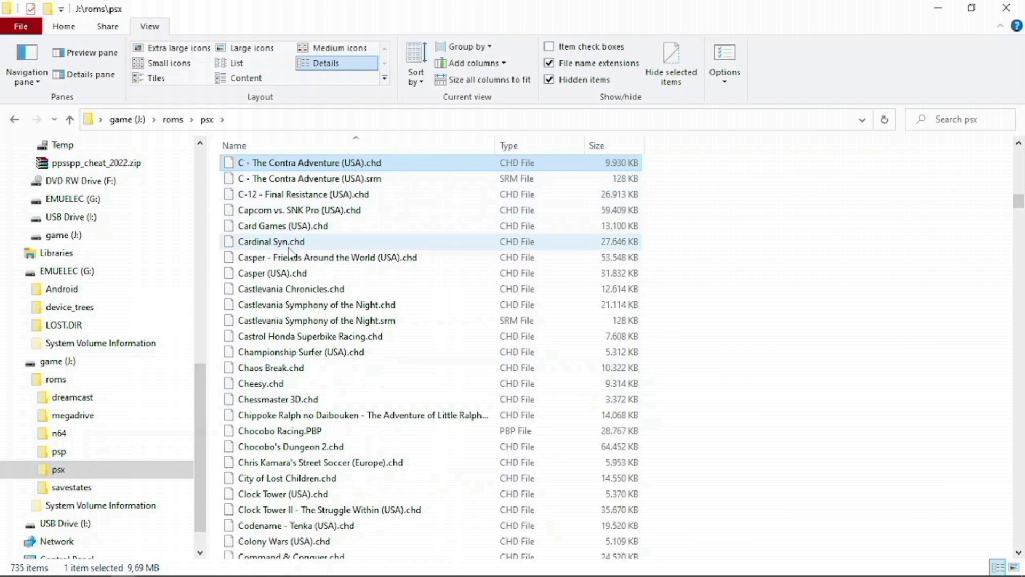
click(288, 305)
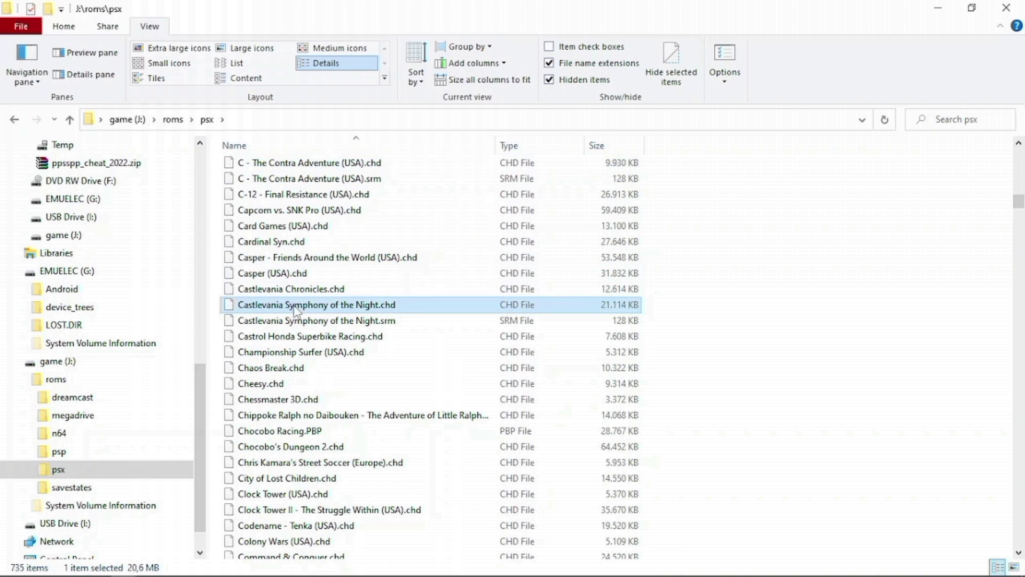
Inspect the Castlevania Symphony of the Night folder in ROM ISO game Retro PS1 on DATA-DRIVERS (E:), and return to the parent folder.
scroll(192, 278, up, 7)
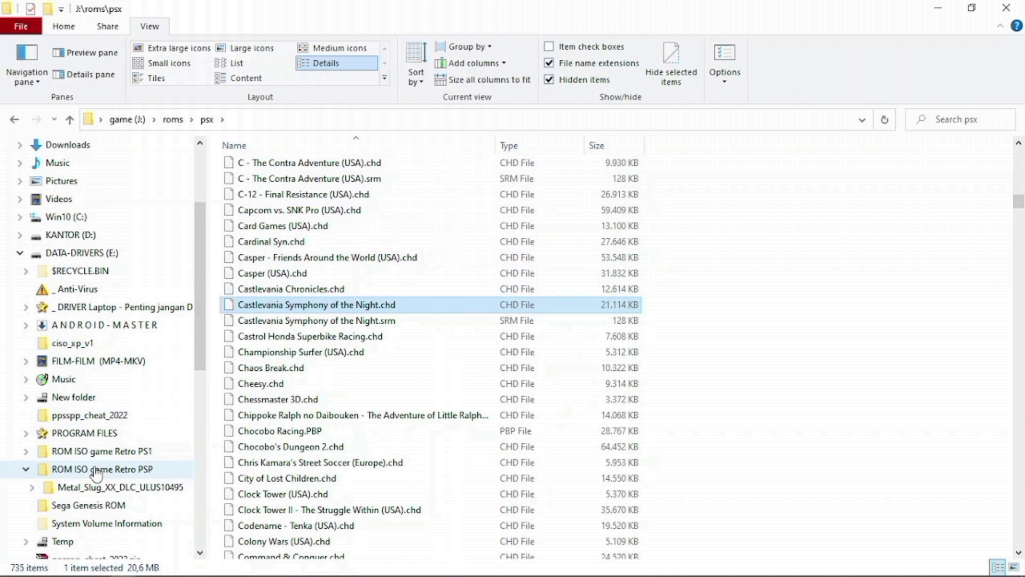
click(83, 454)
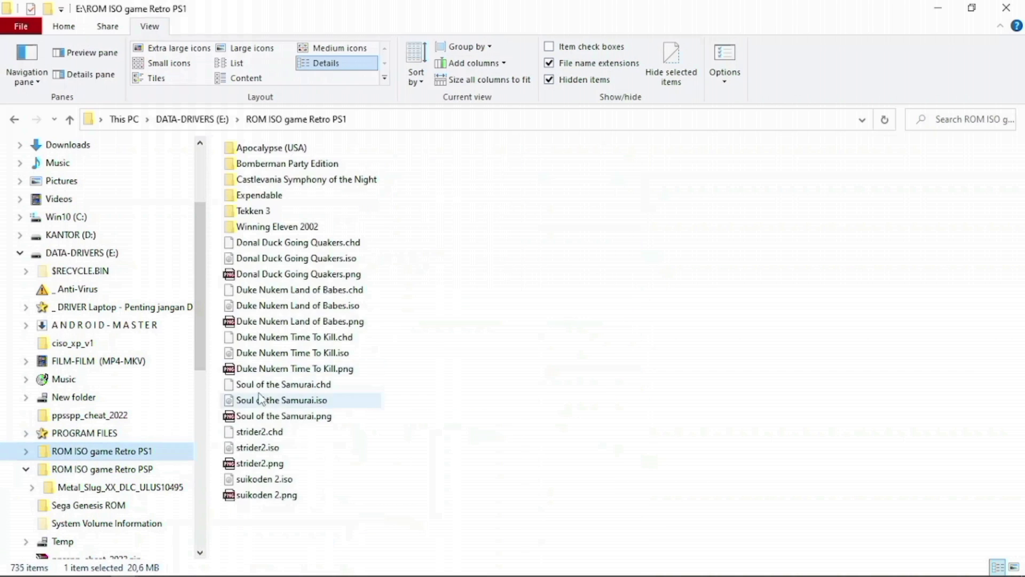
double_click(309, 181)
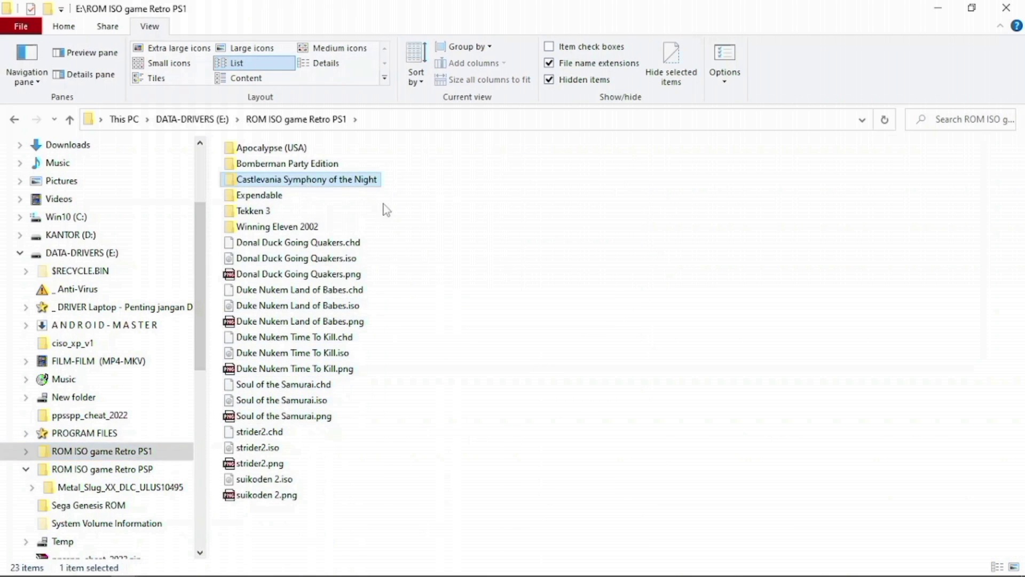
click(117, 455)
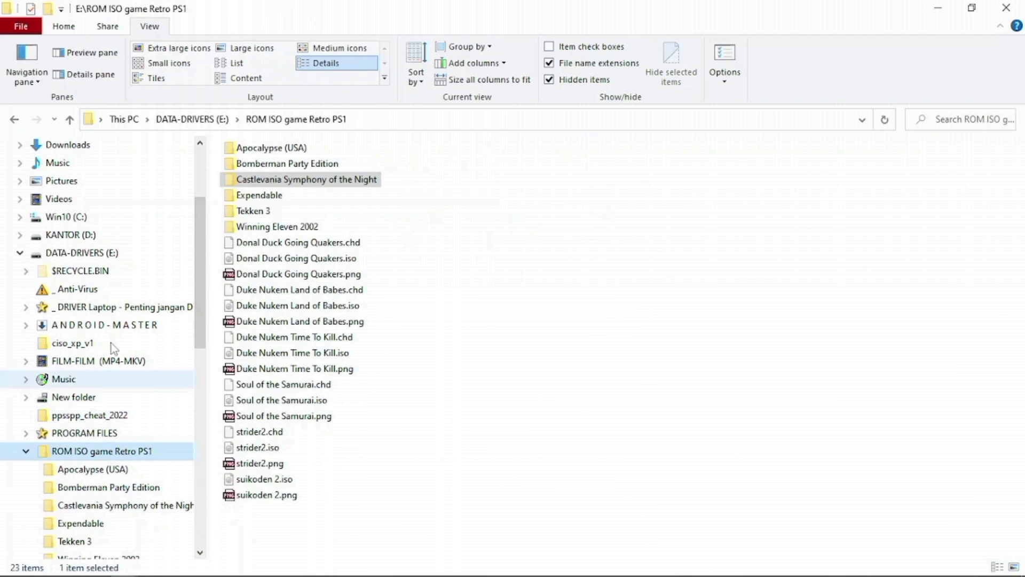
Extract CHD_Compressor.rar on DATA-DRIVERS (E:) into its own CHD_Compressor folder and open that folder.
click(108, 256)
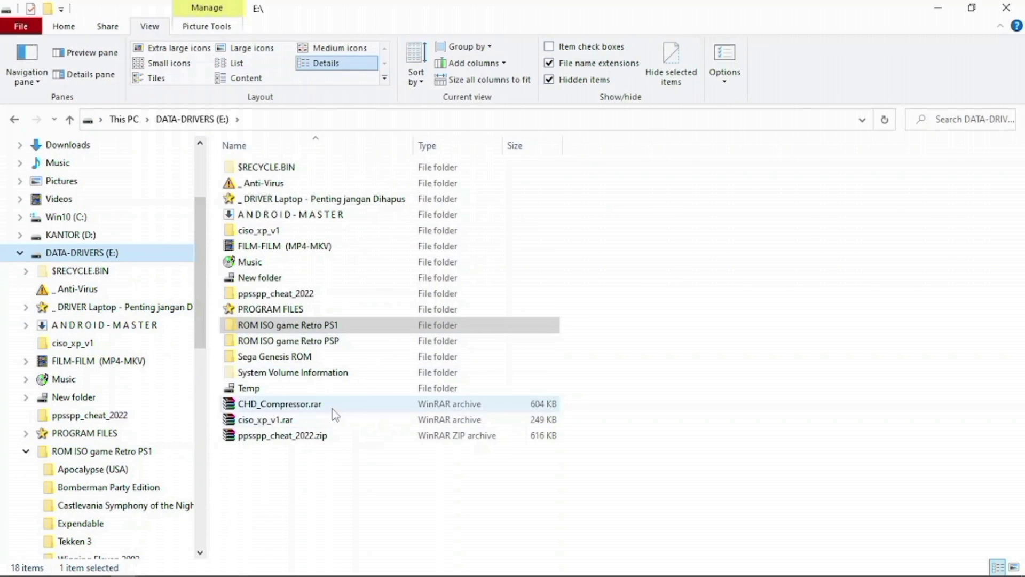
right_click(303, 408)
click(355, 133)
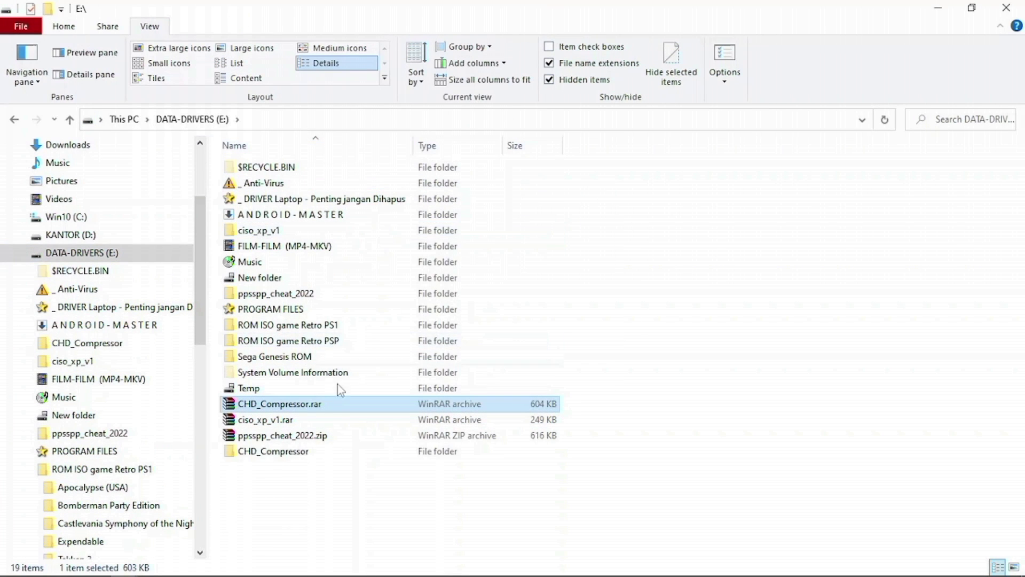
double_click(305, 452)
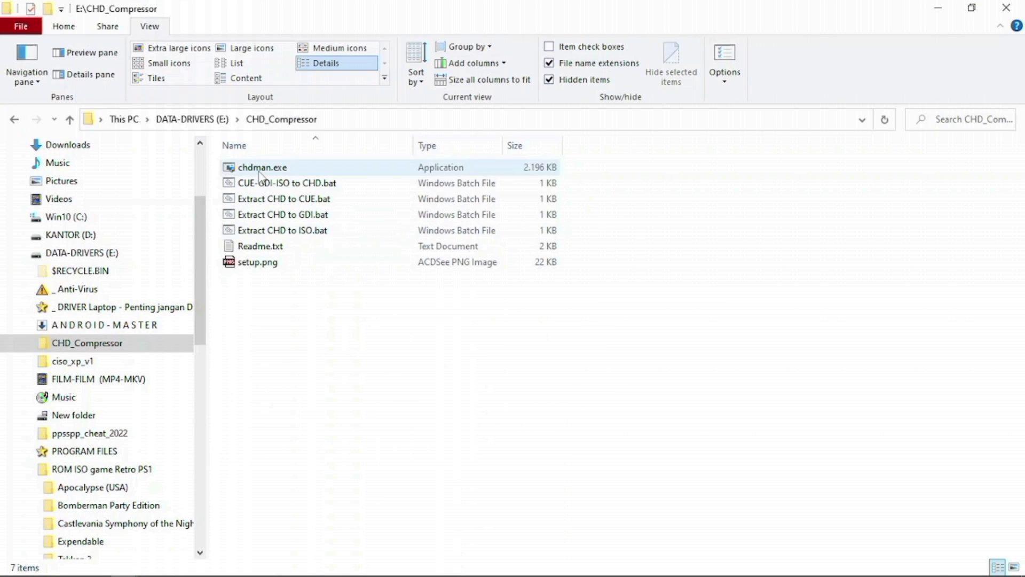
Copy chdman.exe and CUE-GDI-ISO to CHD.bat from CHD_Compressor into the Castlevania Symphony of the Night folder in ROM ISO game Retro PS1.
click(259, 171)
ctrl+click(293, 185)
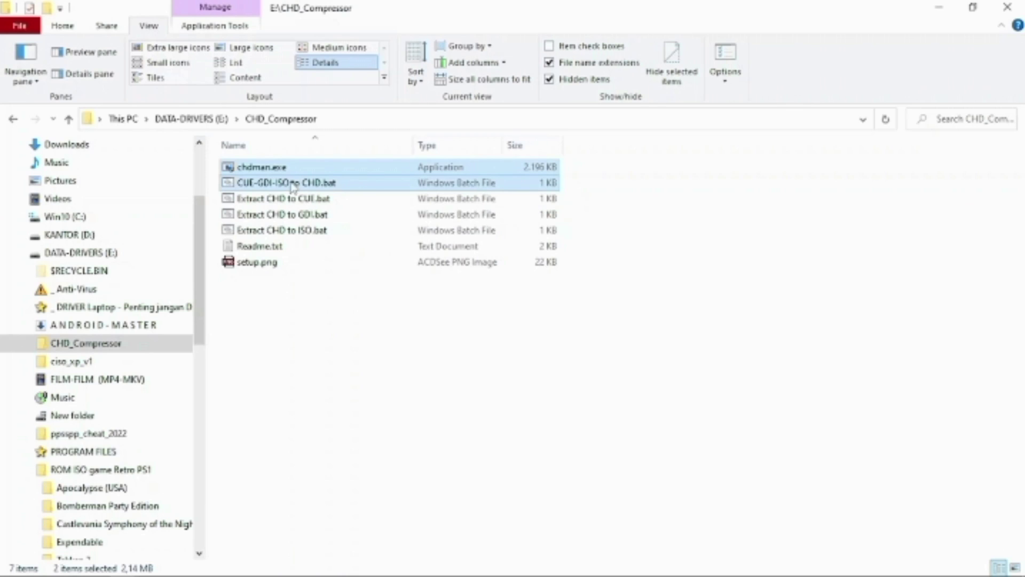
right_click(293, 184)
click(315, 407)
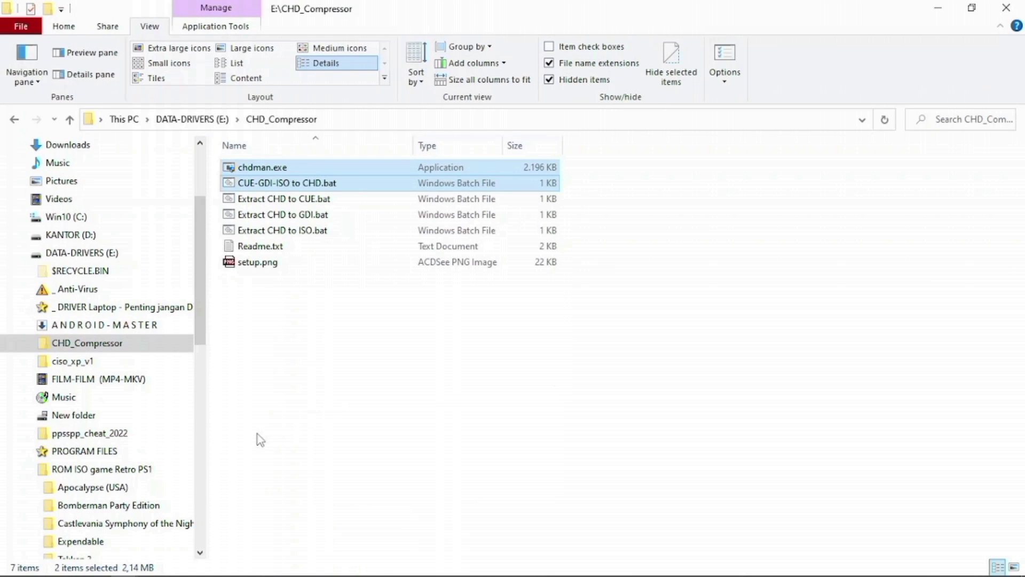
click(110, 526)
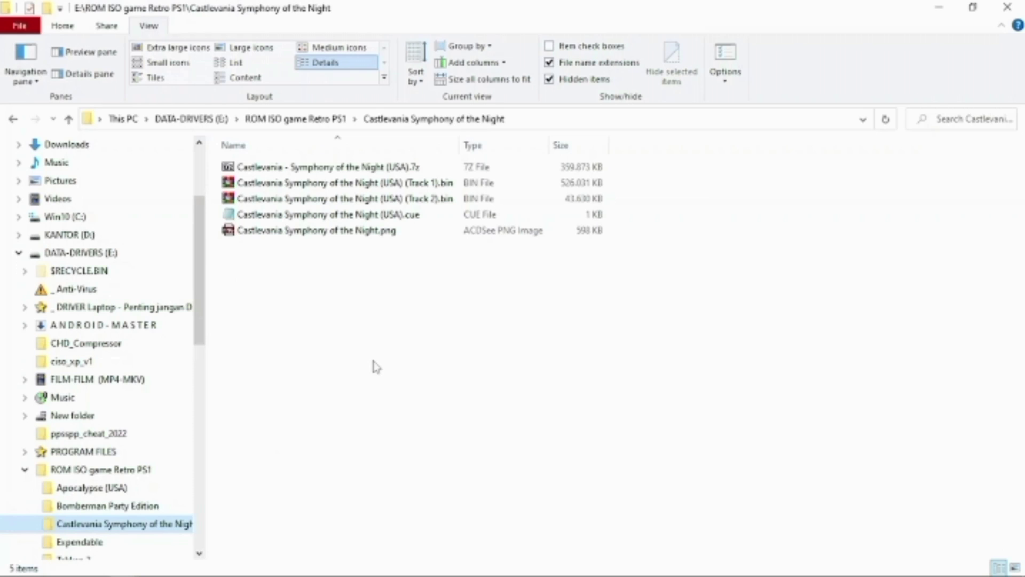
right_click(375, 362)
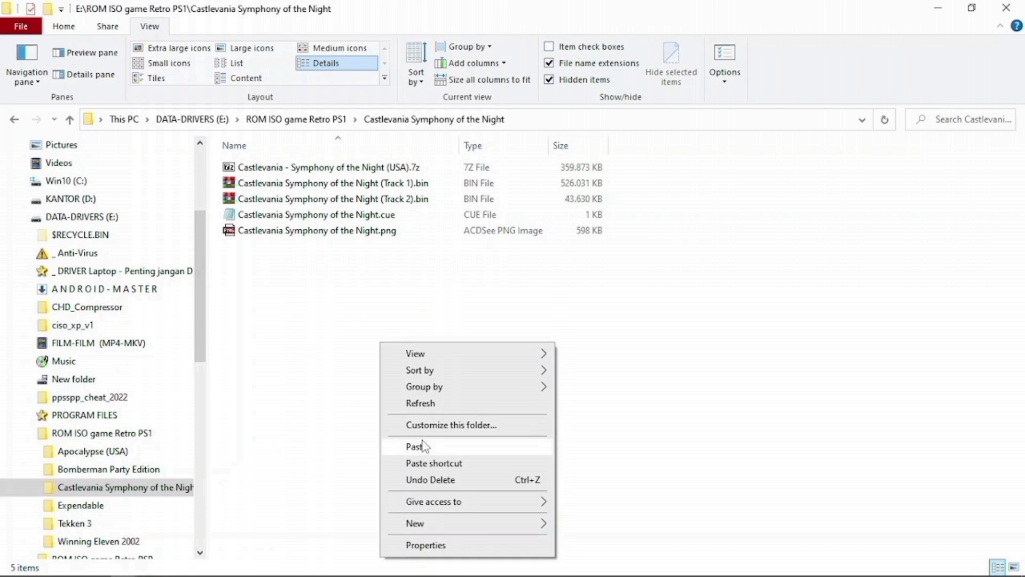
click(415, 447)
View Castlevania Symphony of the Night.cue in Notepad beside the file list, compare its track names with the .bin files, and close it.
click(335, 216)
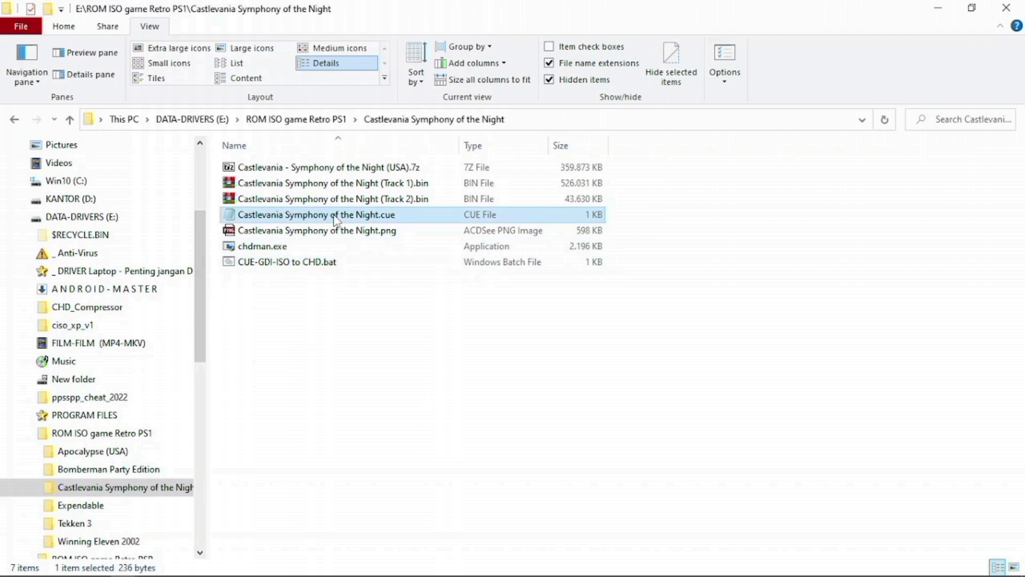
double_click(336, 216)
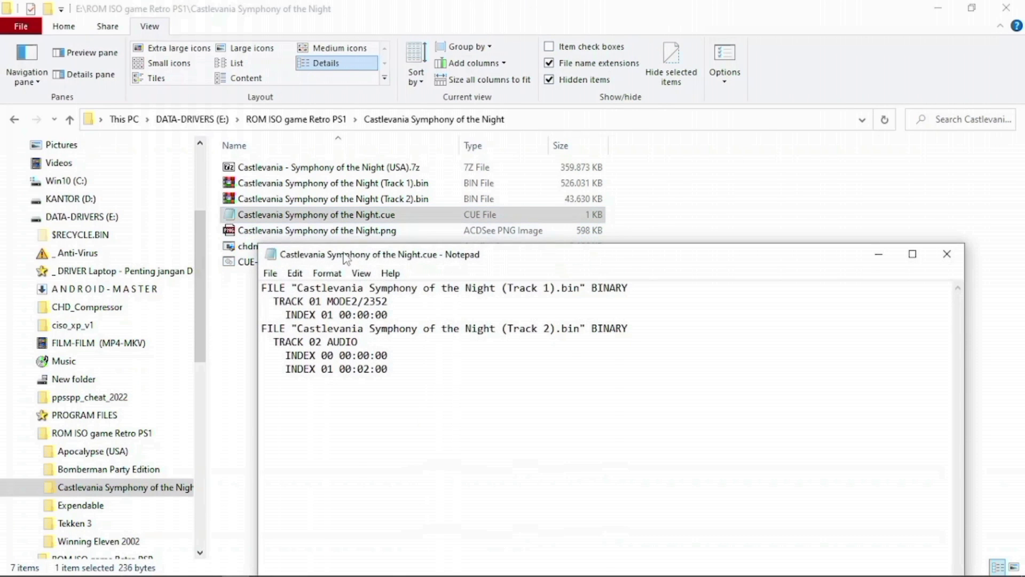
drag(262, 238, 337, 378)
drag(392, 395, 523, 163)
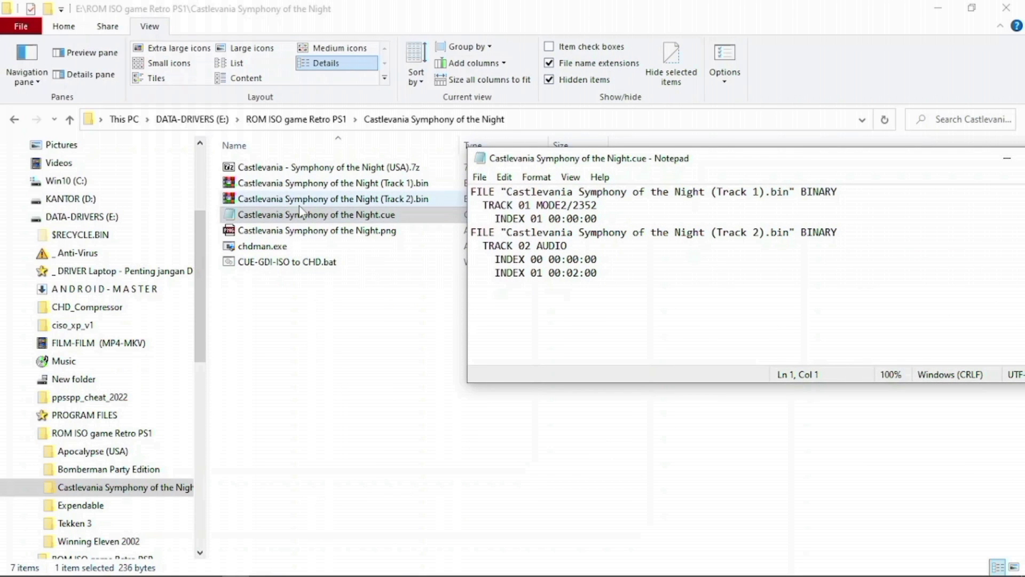
drag(910, 161, 876, 161)
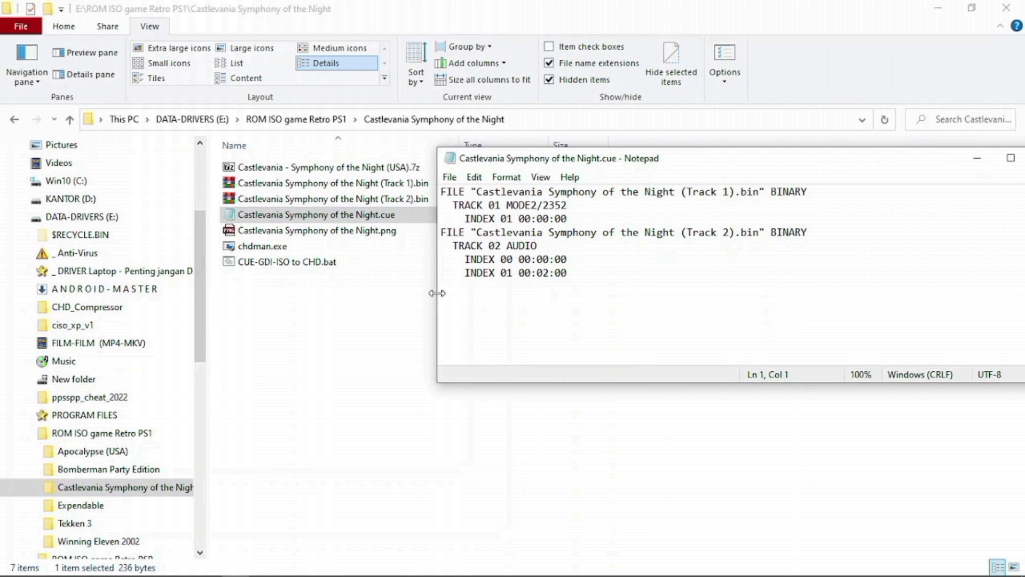
drag(437, 293, 496, 299)
drag(619, 163, 572, 163)
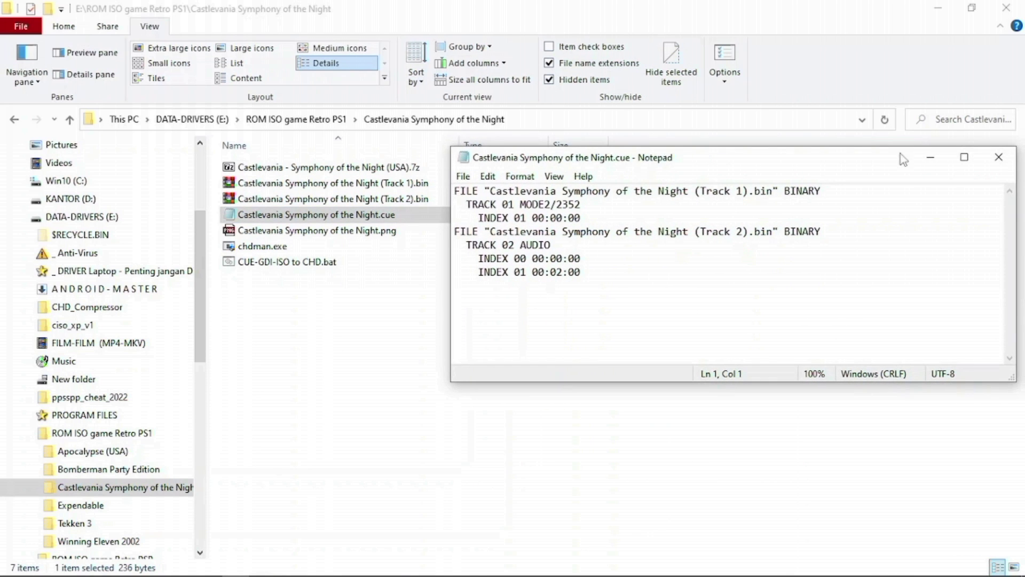
click(996, 162)
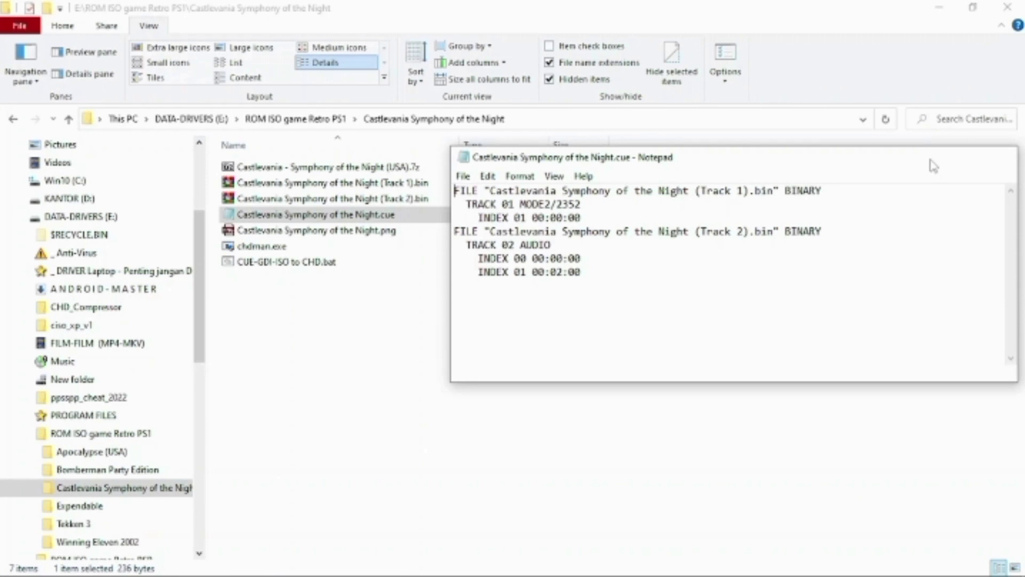
Apply compatibility settings to chdman.exe so that it runs as an administrator in compatibility mode for Windows 8.
right_click(275, 245)
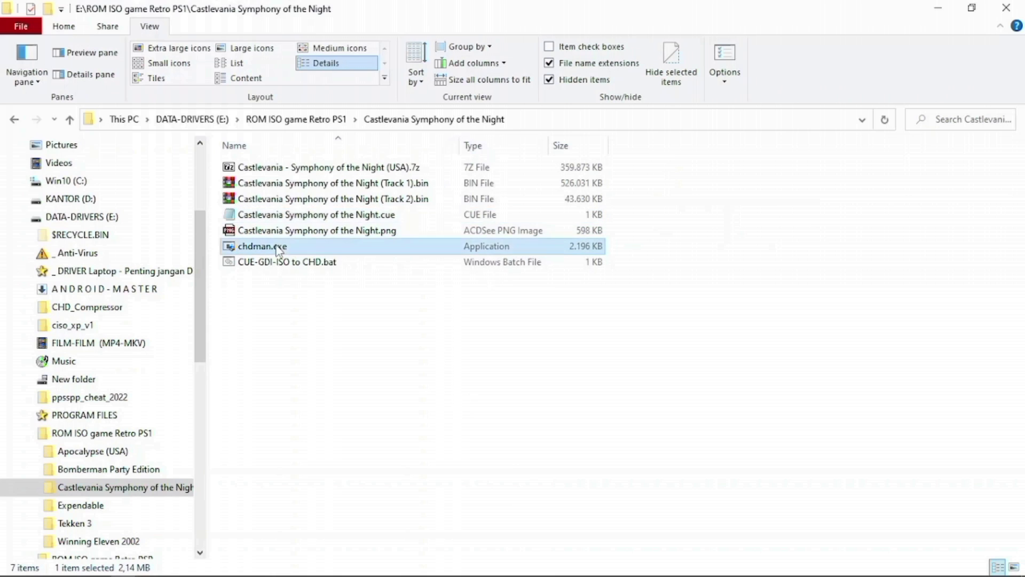
click(360, 564)
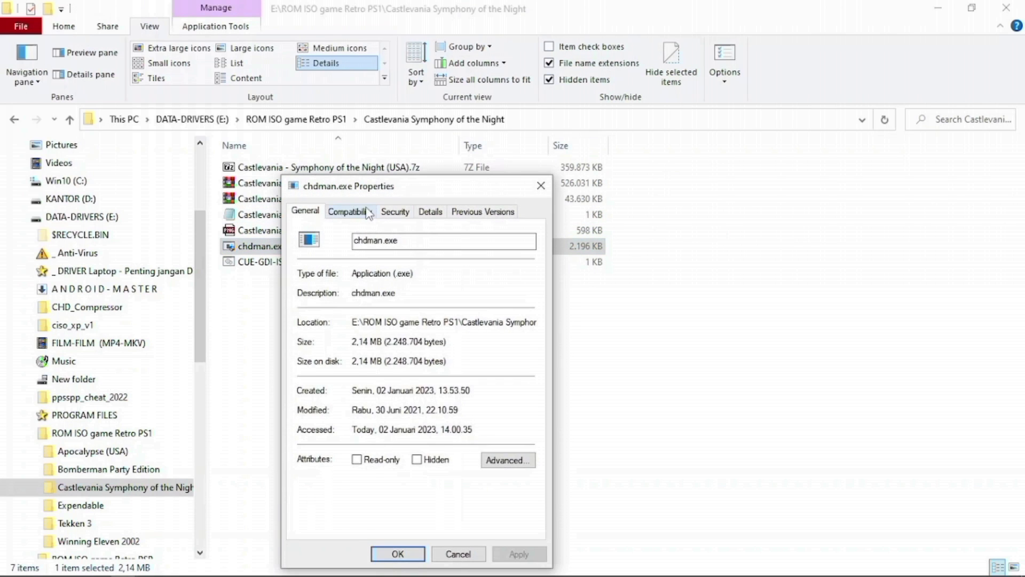
click(367, 210)
click(320, 453)
click(327, 455)
click(517, 556)
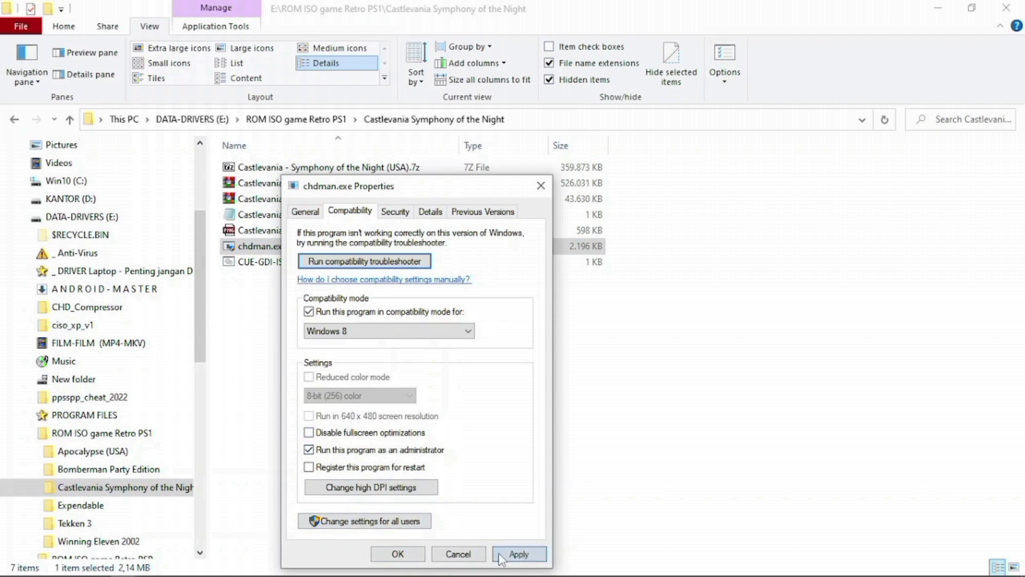
click(398, 554)
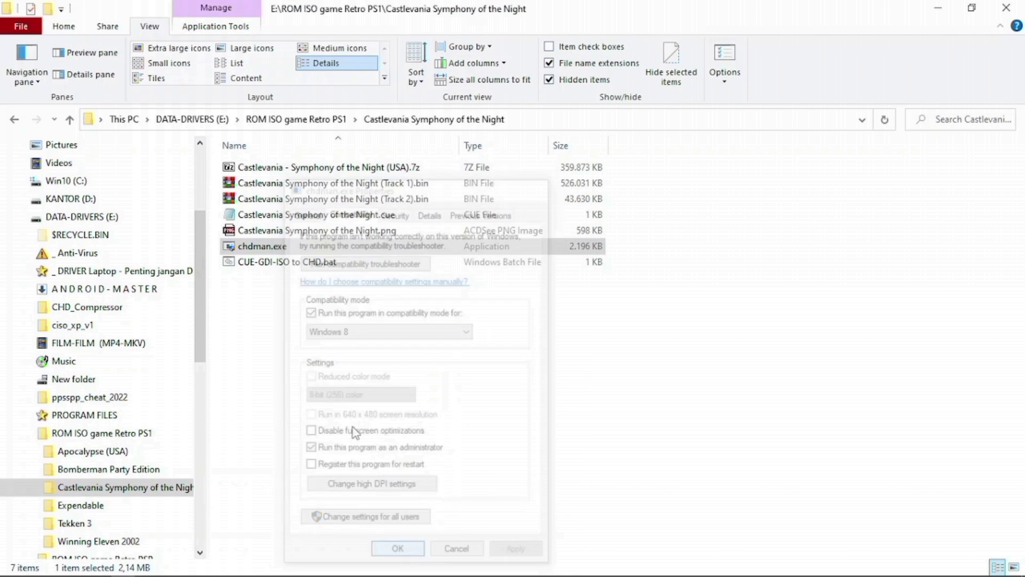
Run CUE-GDI-ISO to CHD.bat to convert the Castlevania game to CHD, and select the resulting Castlevania Symphony of the Night.chd.
click(306, 264)
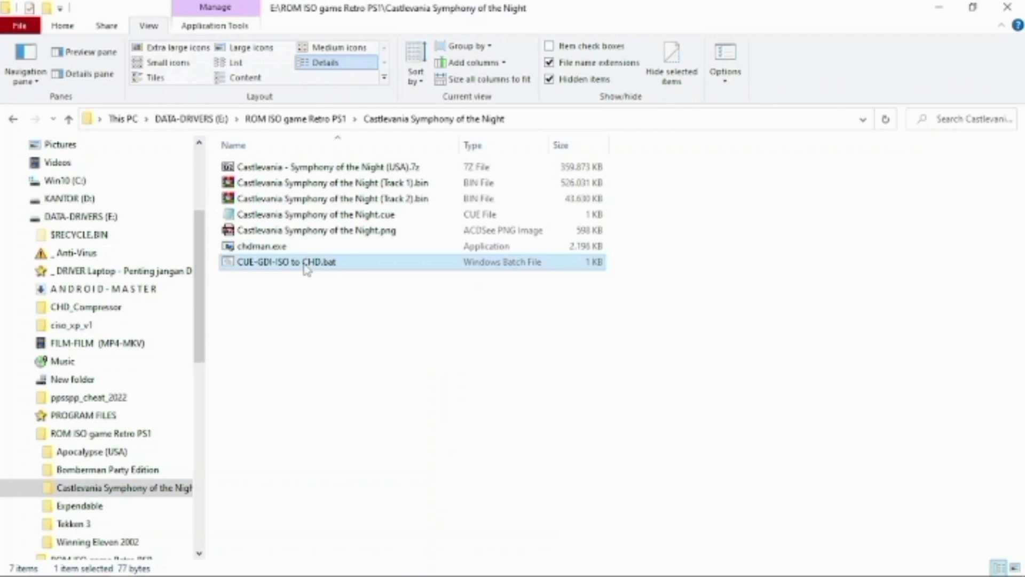
double_click(306, 265)
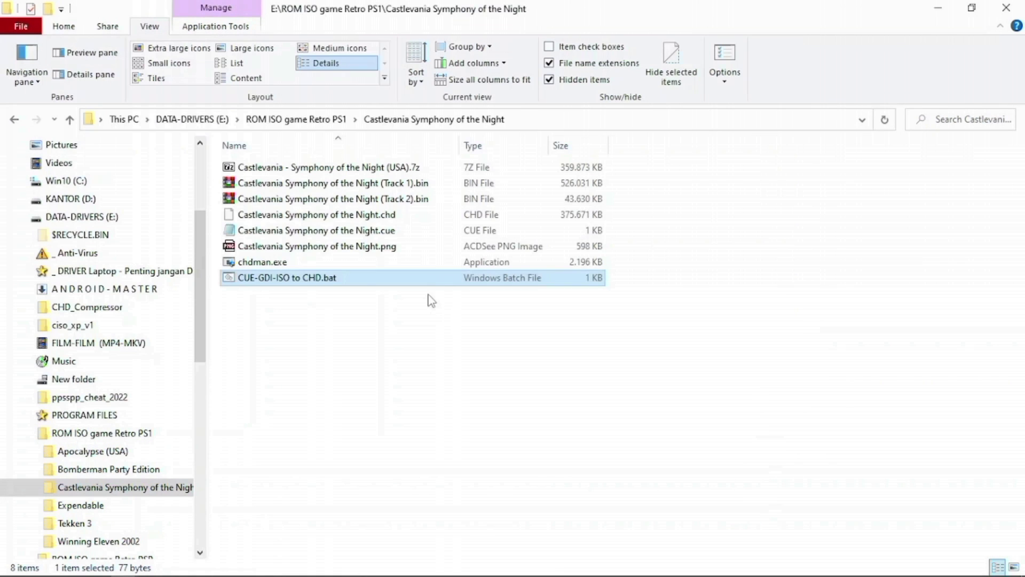
click(383, 216)
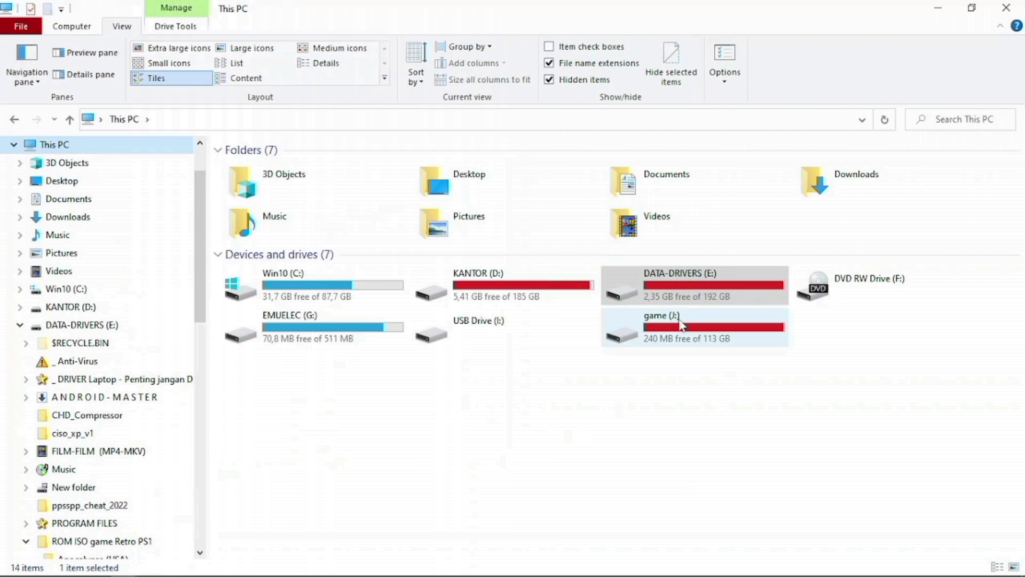
Check the free space on game (J:) in This PC and return to ROM ISO game Retro PS1 on DATA-DRIVERS (E:).
click(674, 332)
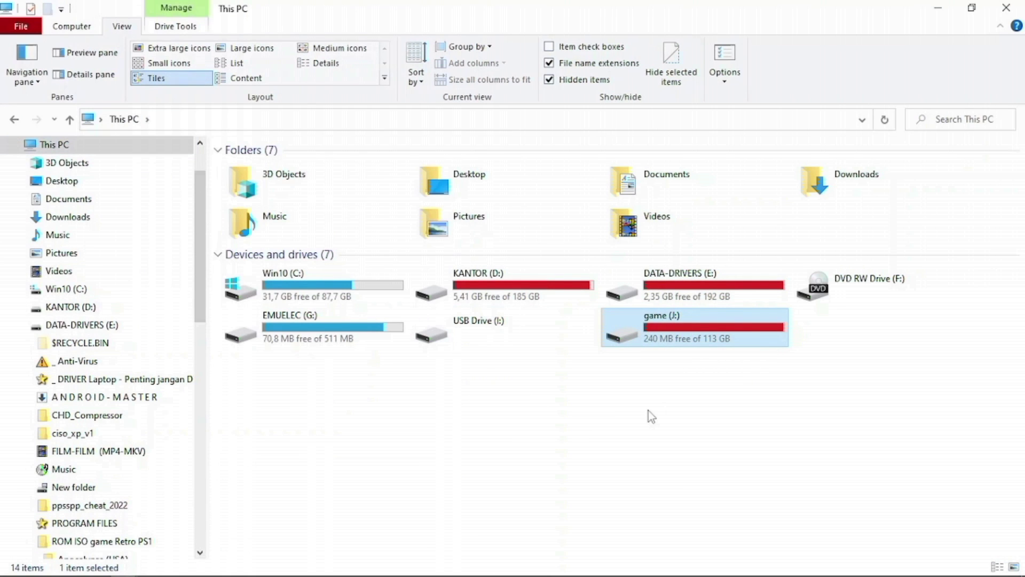
drag(207, 314, 209, 368)
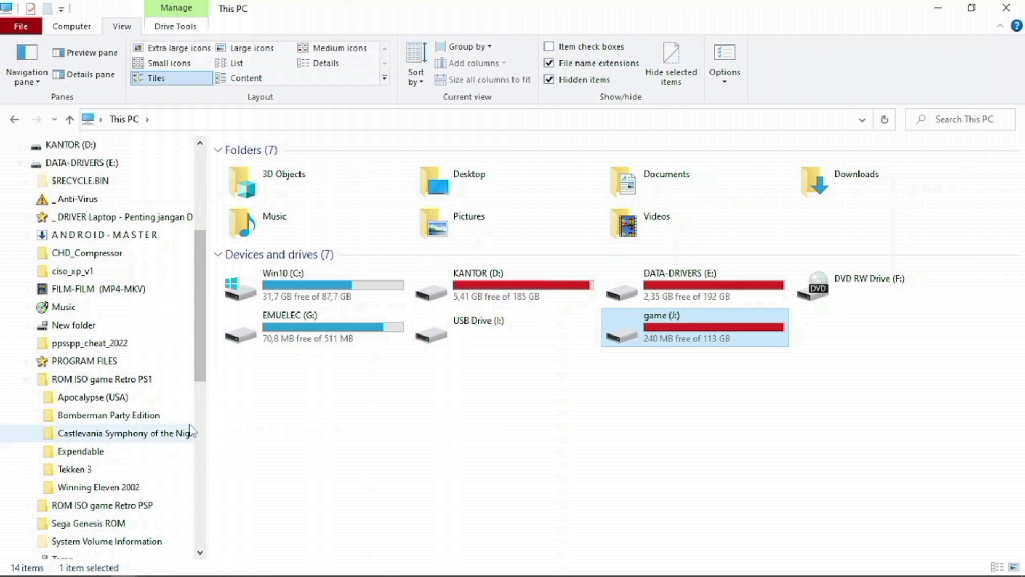
click(142, 380)
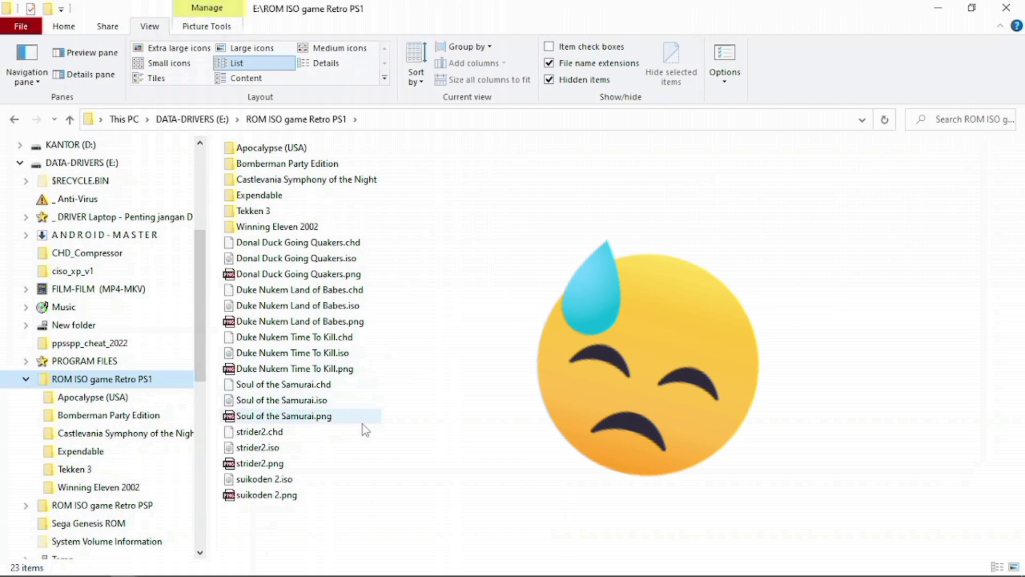
Check the sizes of strider2.chd and the Duke Nukem Time To Kill .iso and .chd files, using the Details layout.
click(283, 433)
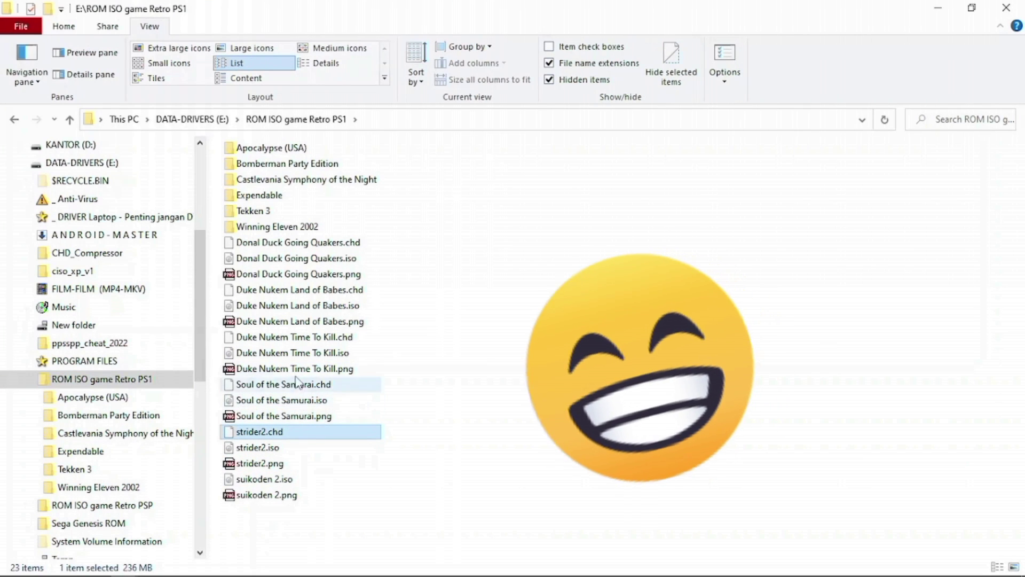
click(300, 355)
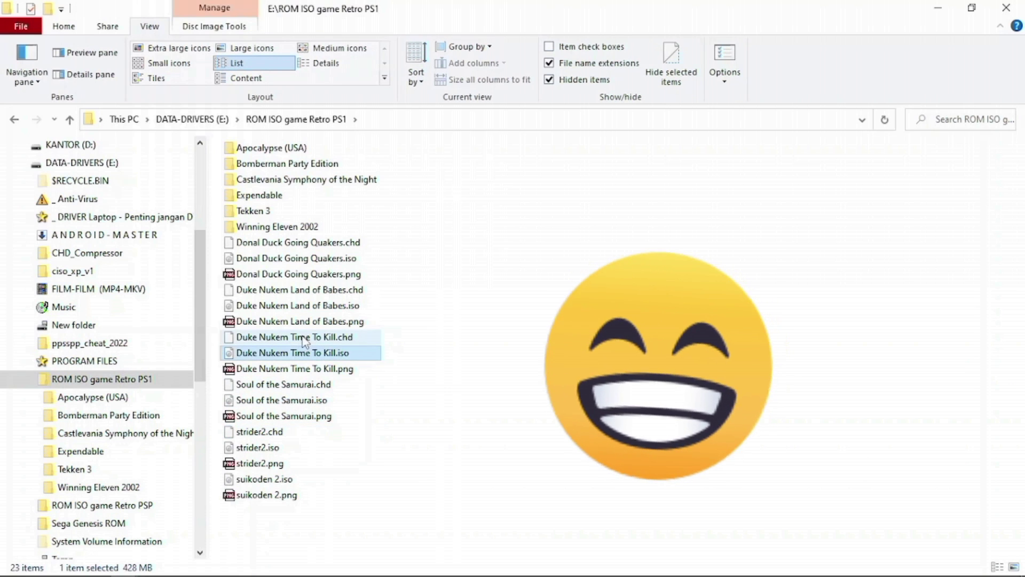
click(299, 337)
click(323, 63)
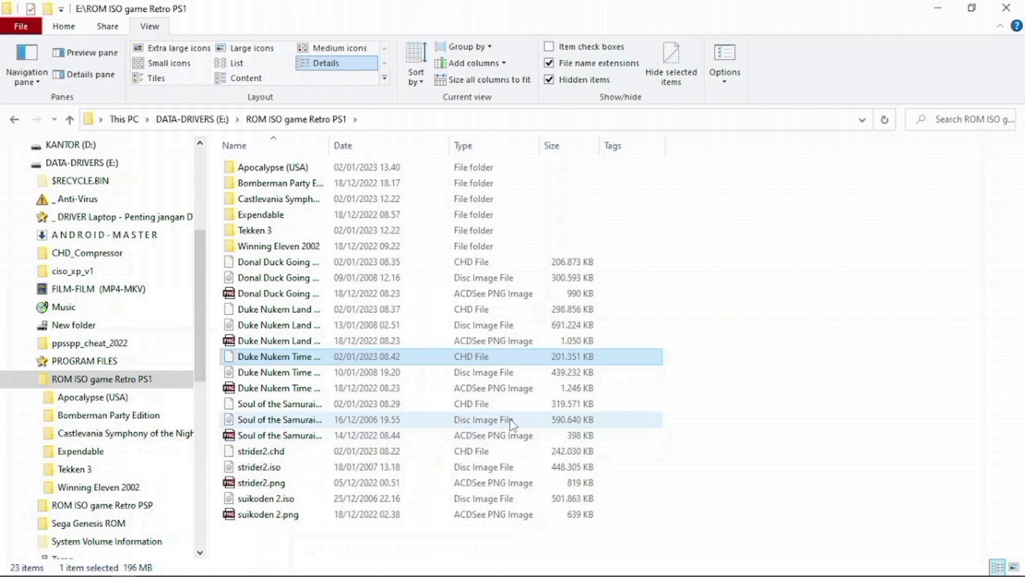
Hide the Date column in ROM ISO game Retro PS1 and fit the Name column to its contents.
click(374, 199)
right_click(368, 147)
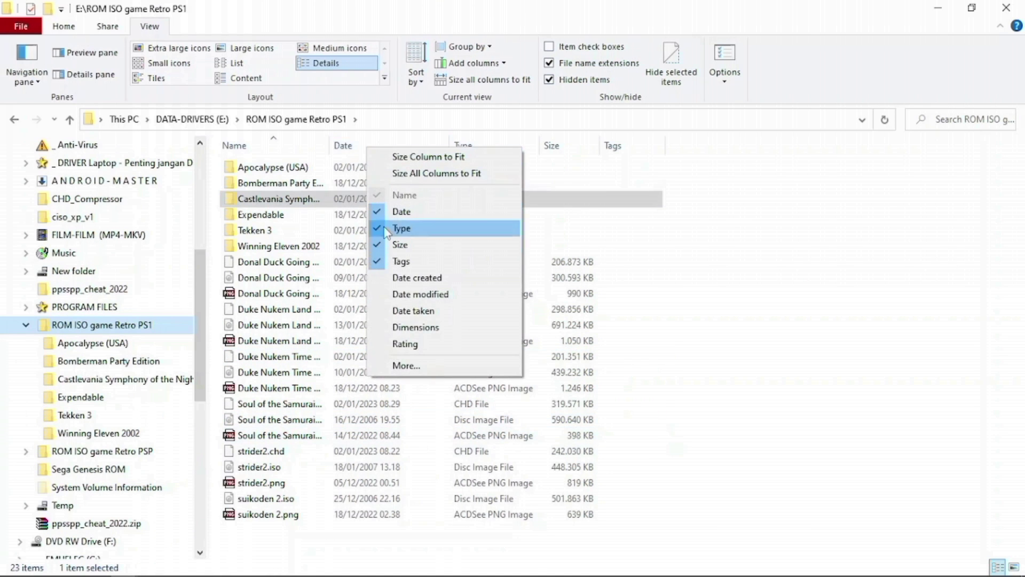
click(406, 211)
double_click(329, 148)
Go back to This PC and open the roms\psp folder on game (J:).
key(alt+Left)
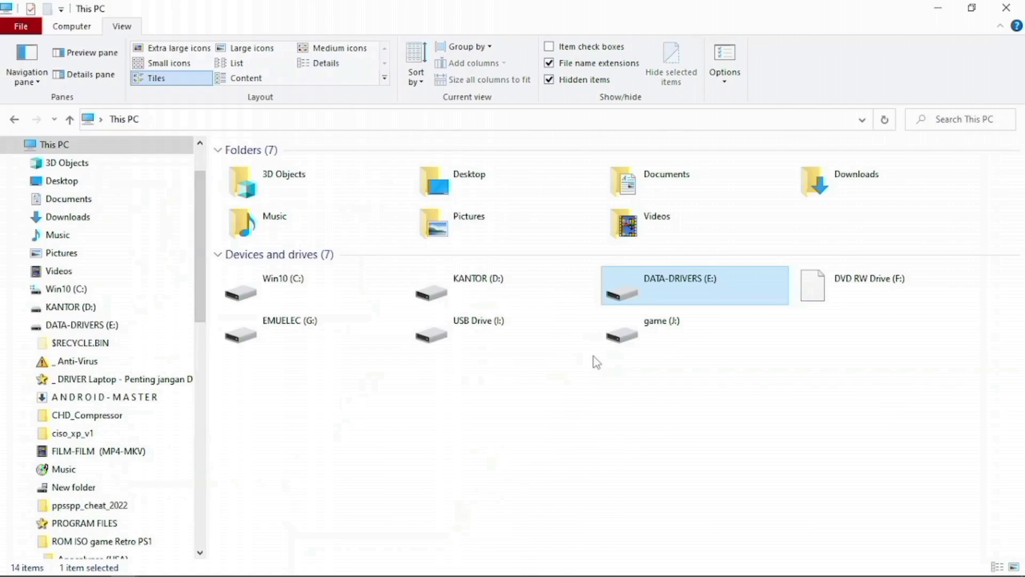
double_click(659, 344)
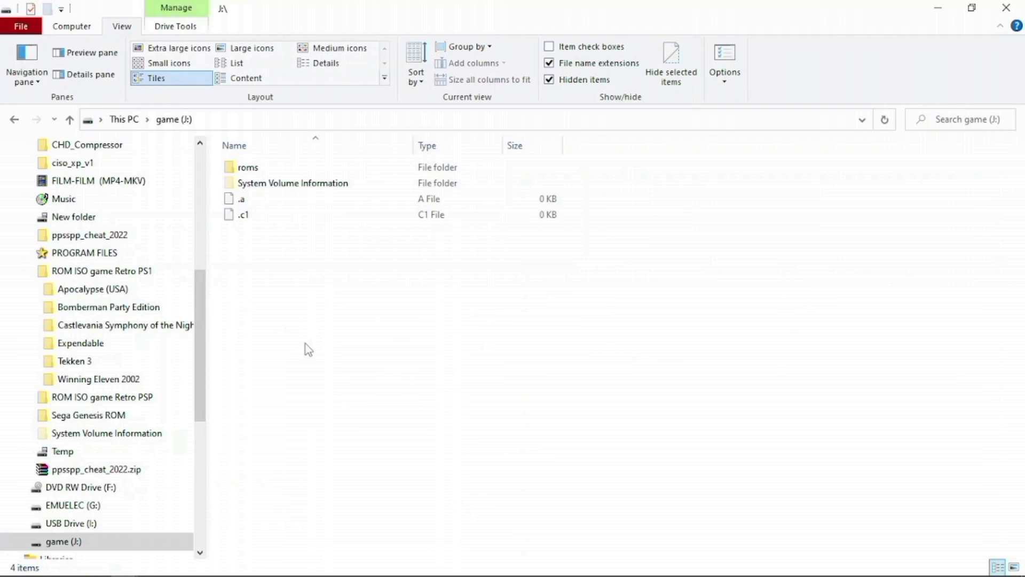
click(272, 167)
key(Return)
text(psp)
key(Return)
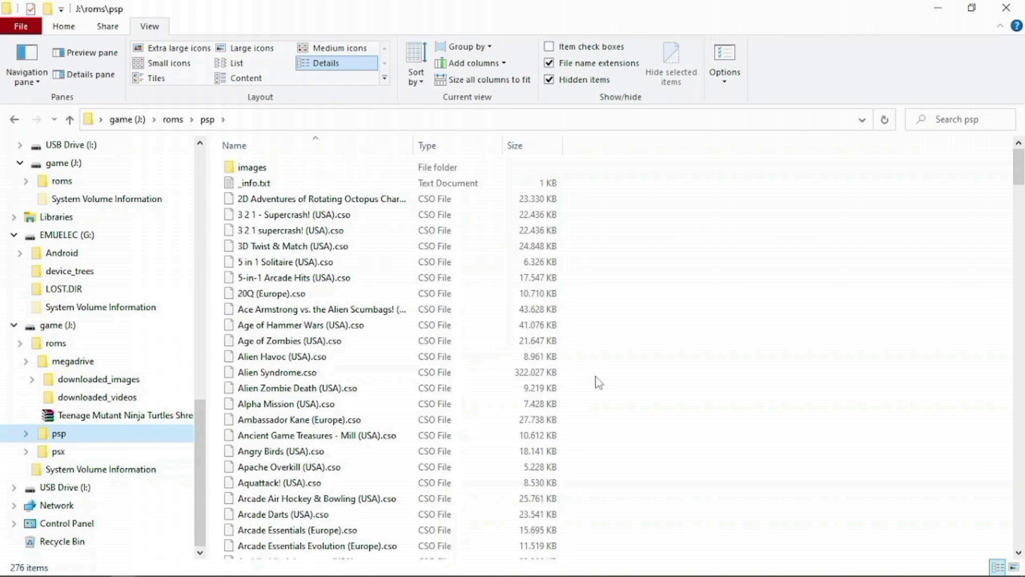
Switch to roms\psx on game (J:), then locate and select Duke Nukem Time to Kill.chd.
click(319, 374)
key(d)
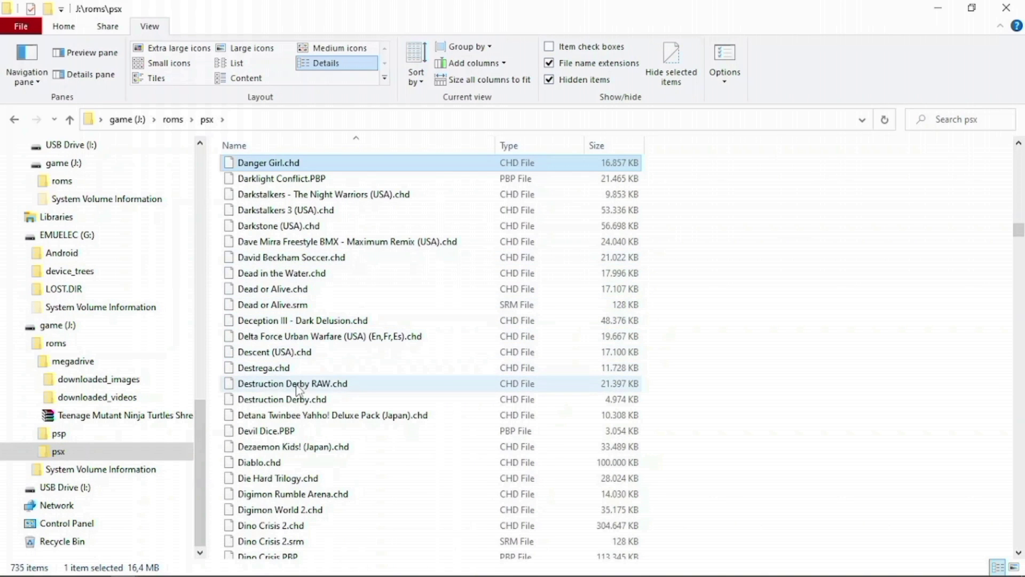
scroll(297, 393, down, 8)
scroll(297, 392, down, 4)
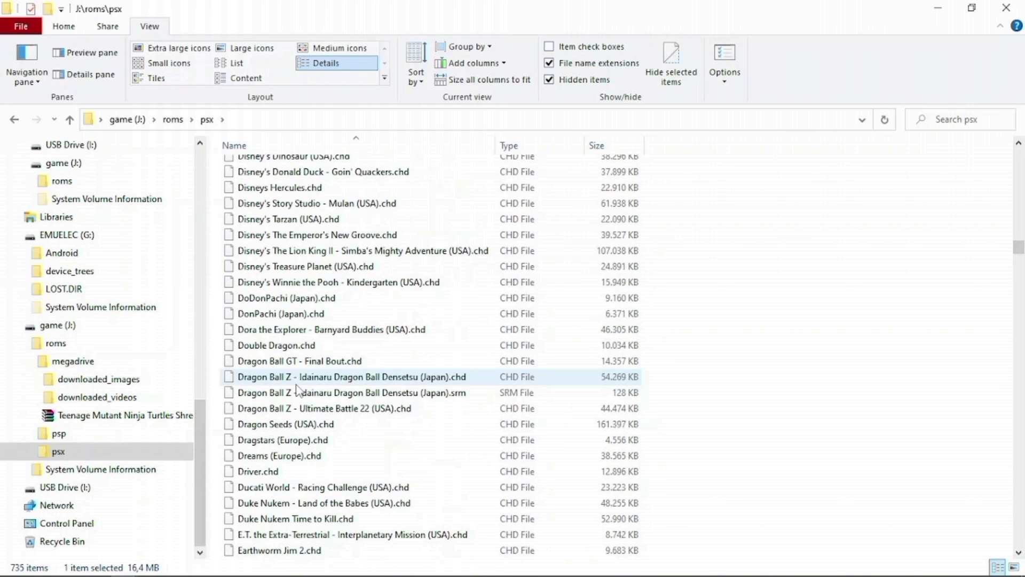
click(328, 472)
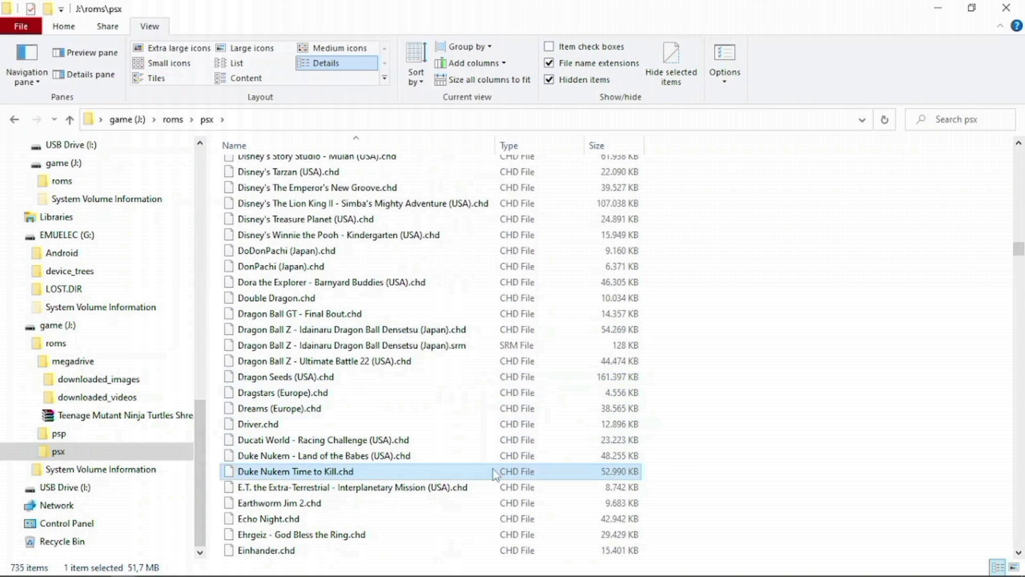
right_click(324, 479)
click(367, 441)
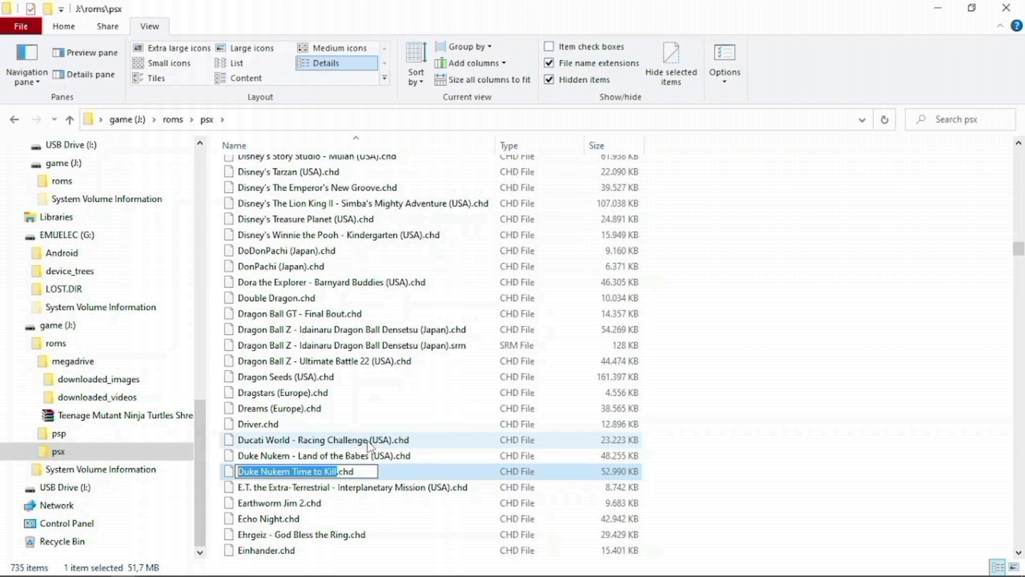
key(Escape)
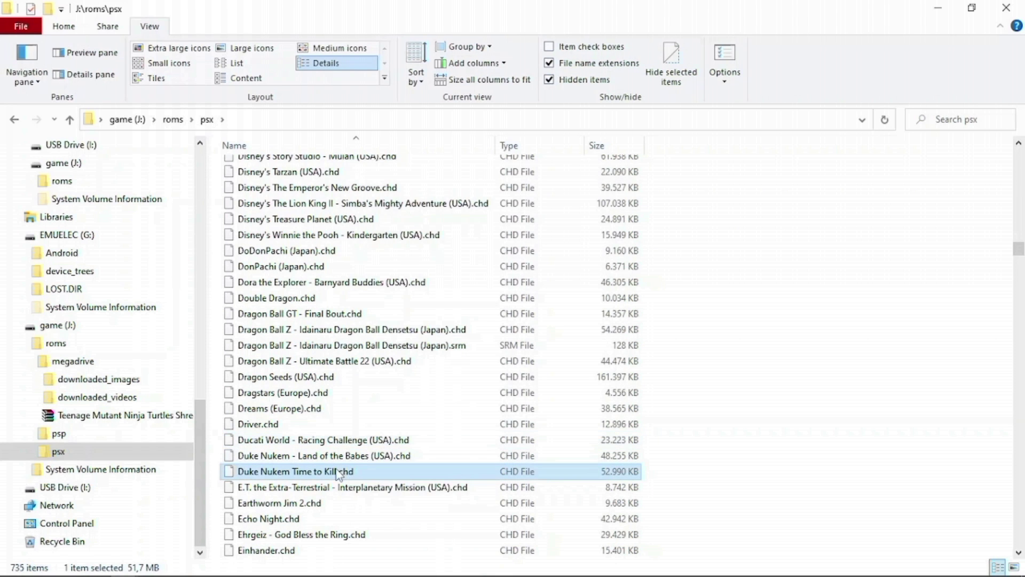
Copy the name of Duke Nukem Time to Kill.chd in the psx folder, leaving the file unrenamed.
right_click(336, 473)
key(m)
key(cmd+c)
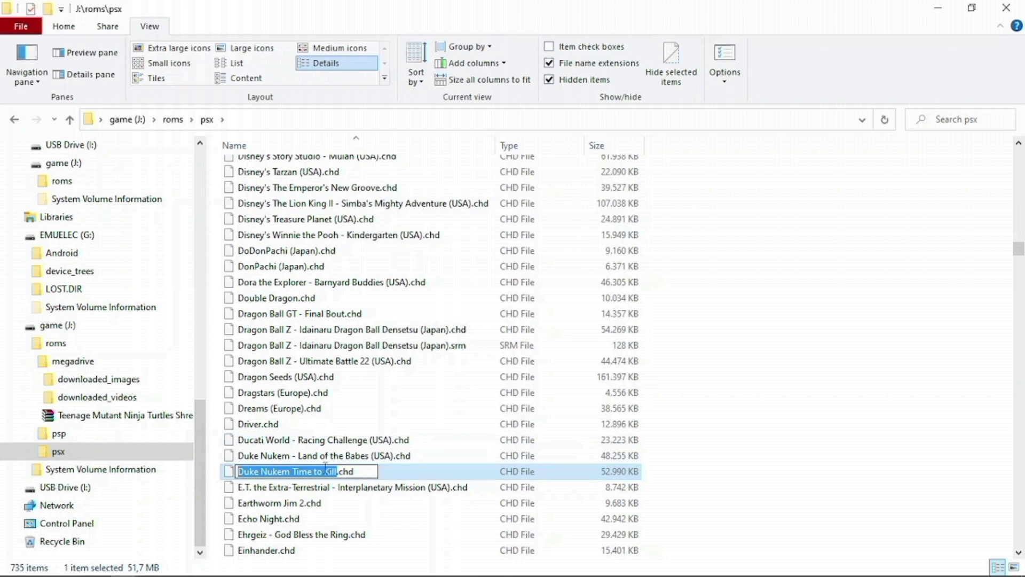
right_click(325, 469)
click(372, 311)
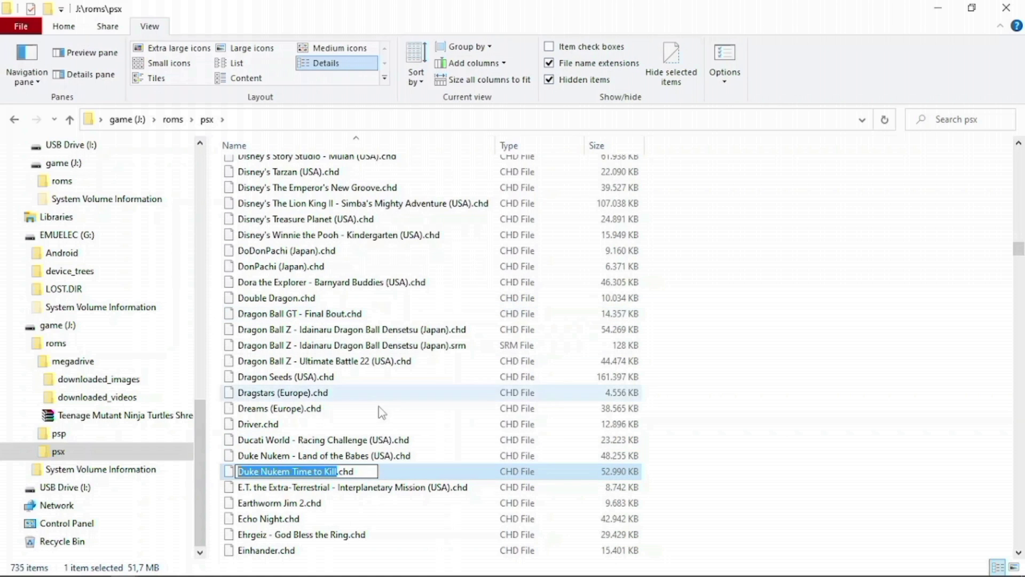
click(392, 475)
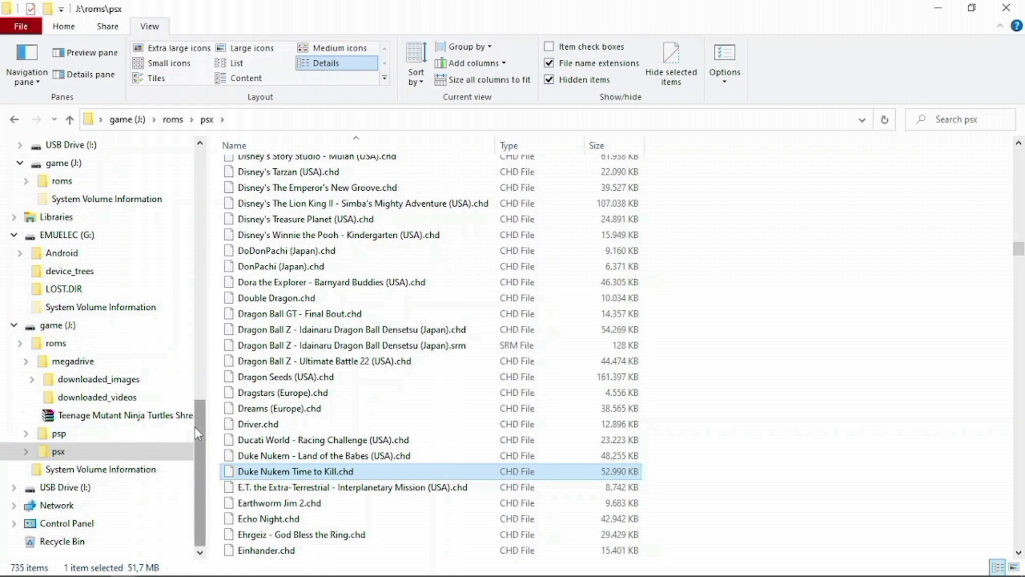
In ROM ISO game Retro PS1 on DATA-DRIVERS (E:), rename Duke Nukem Time To Kill.chd with the copied name, Duke Nukem Time to Kill.chd.
drag(206, 397, 206, 340)
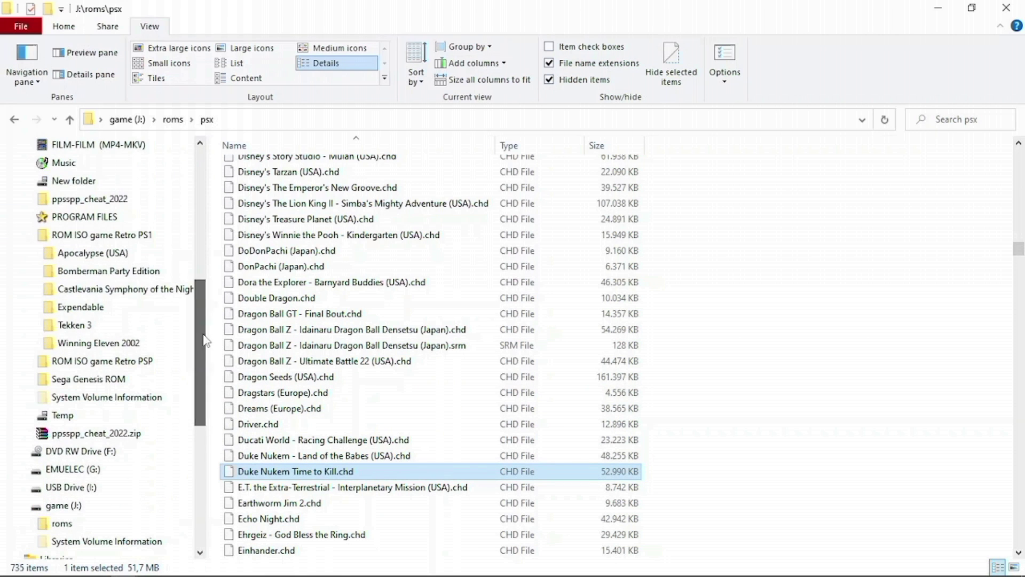
click(128, 236)
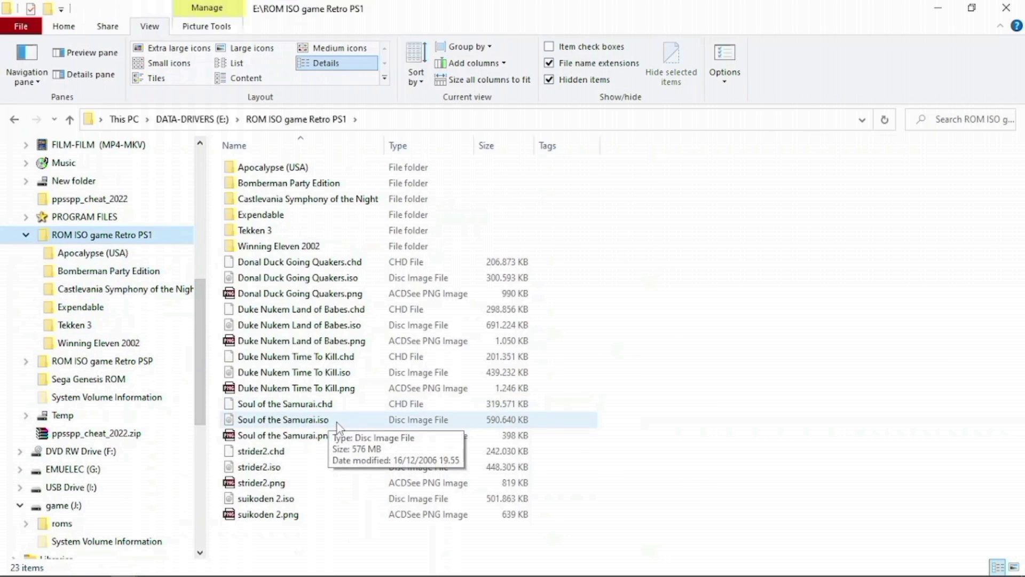
click(310, 377)
click(312, 360)
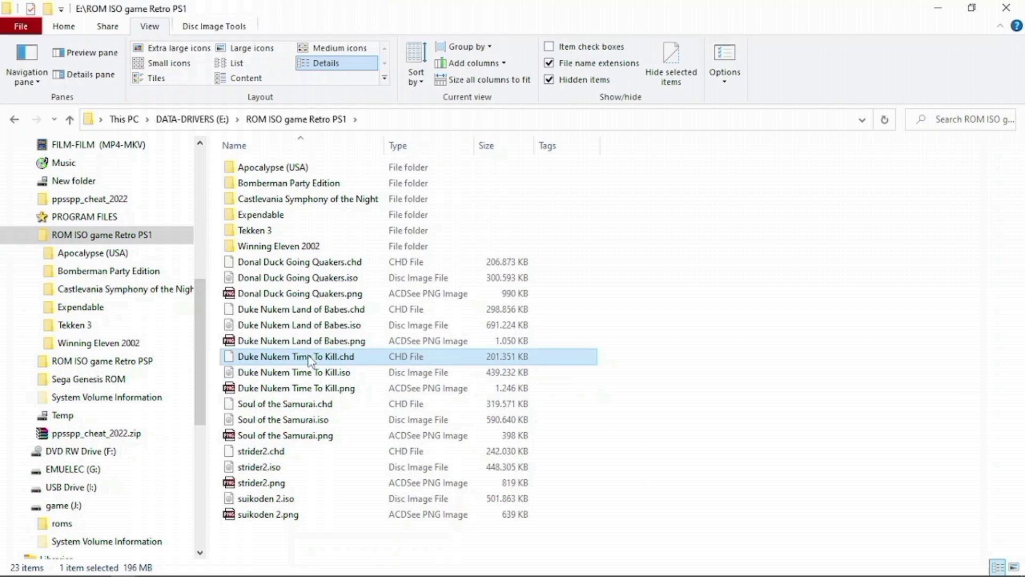
right_click(311, 360)
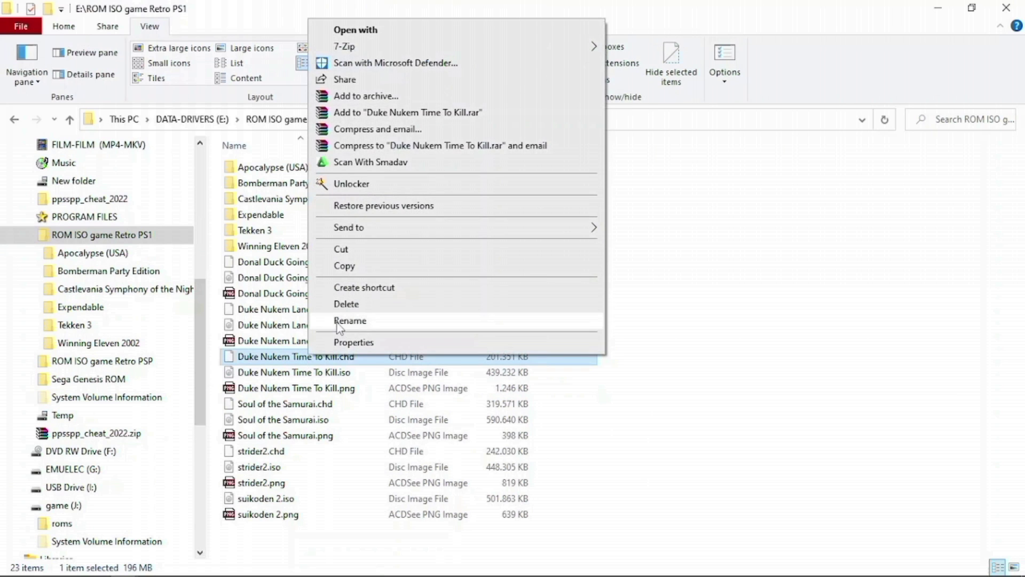
click(342, 322)
right_click(329, 350)
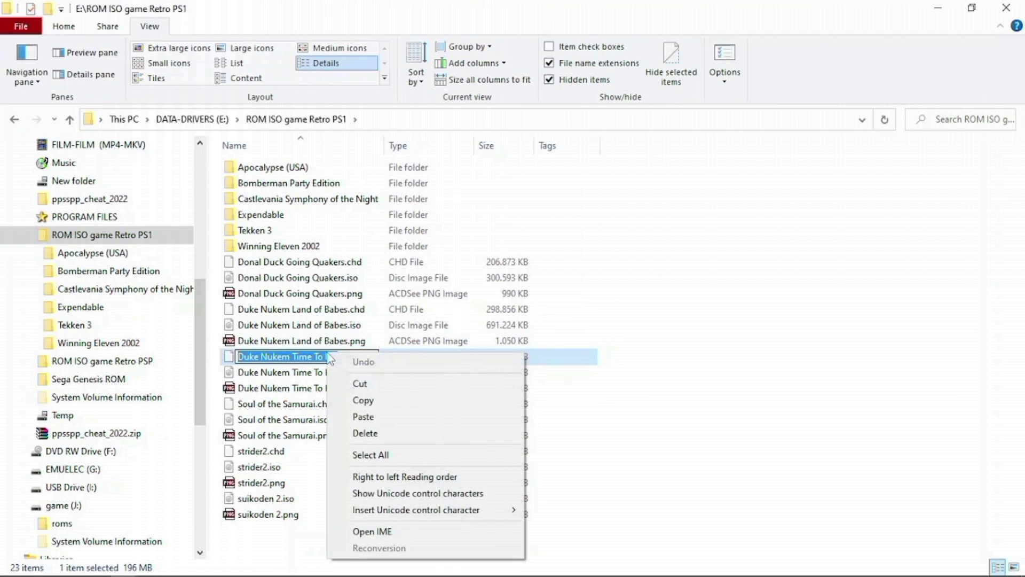
click(354, 412)
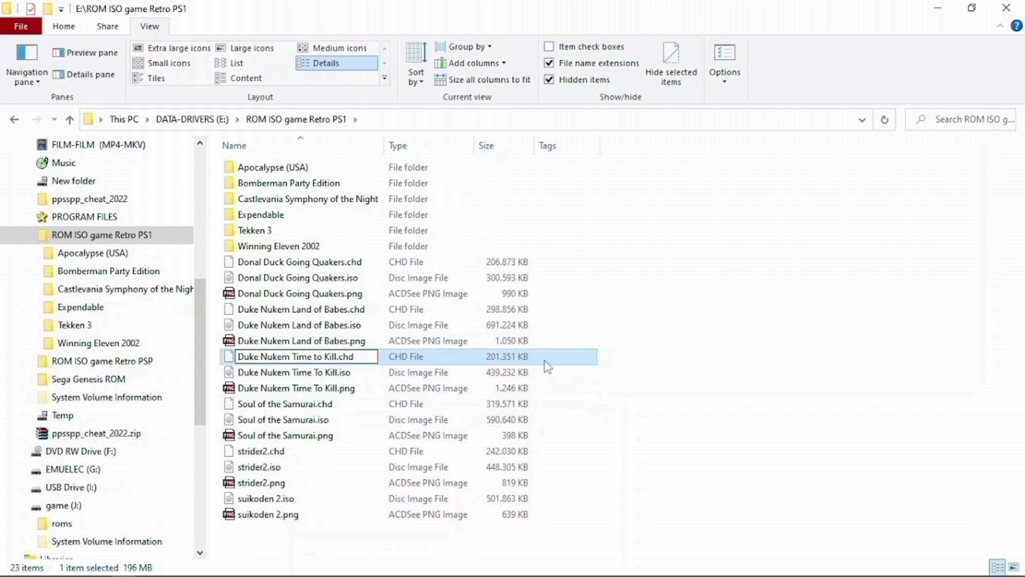
click(431, 359)
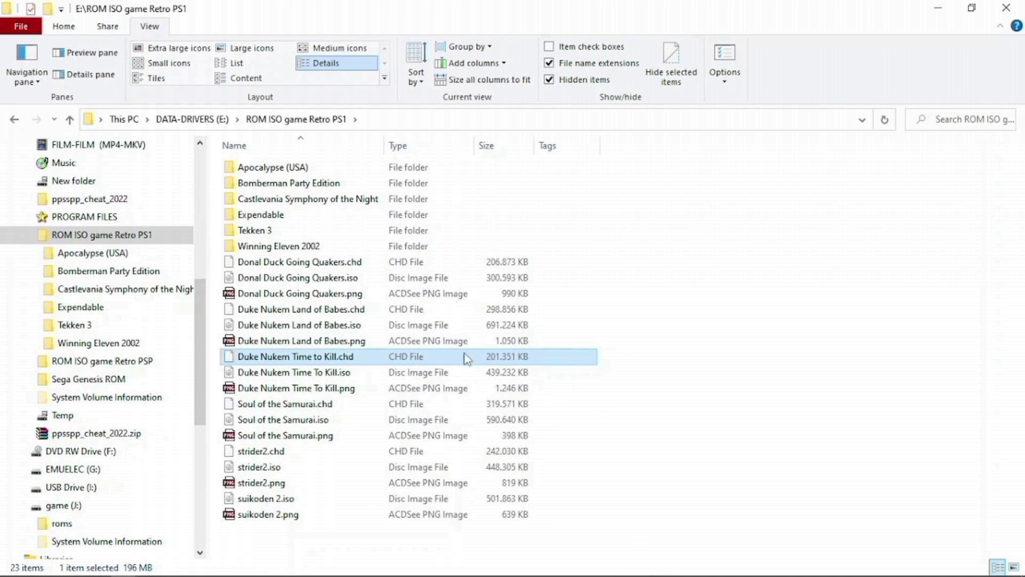
Copy the renamed Duke Nukem Time to Kill.chd into roms\psx on game (J:), replacing the existing file.
right_click(312, 359)
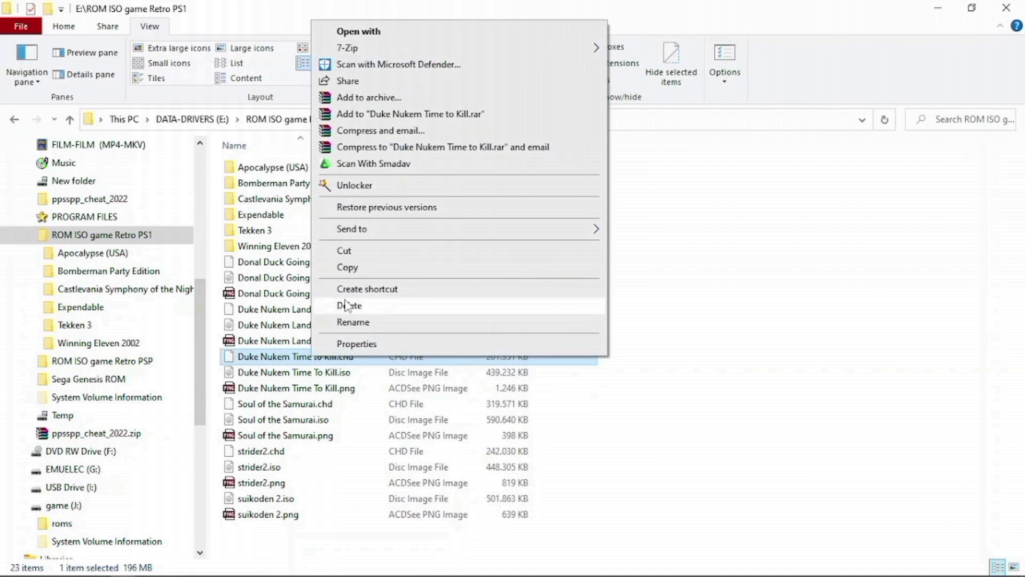
click(347, 267)
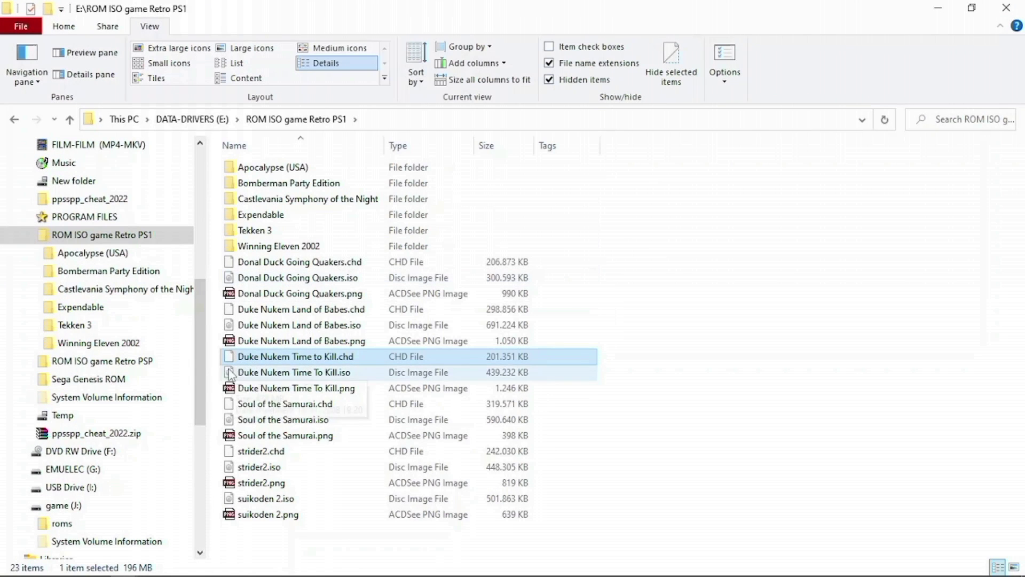
drag(204, 390, 197, 517)
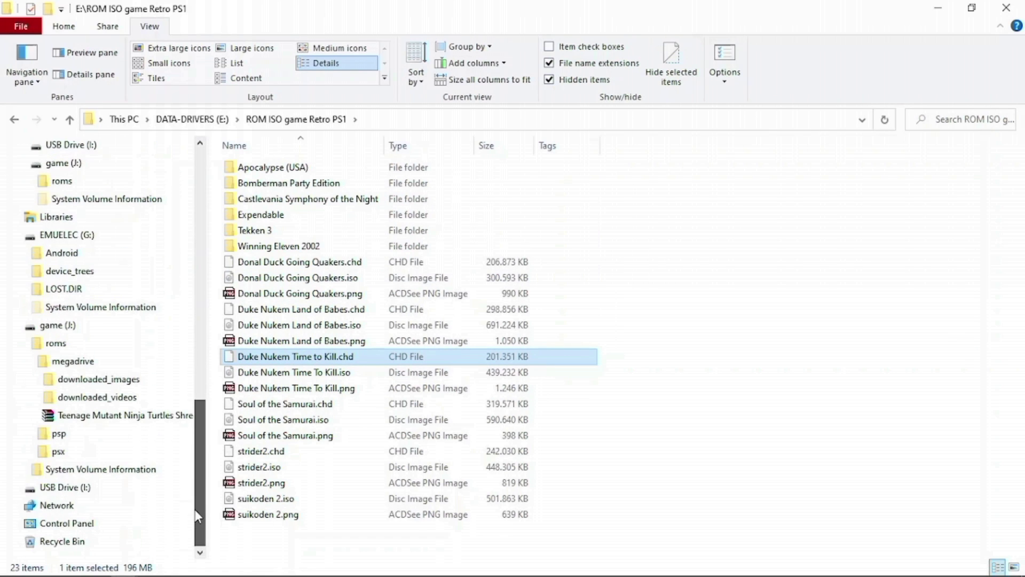
click(58, 451)
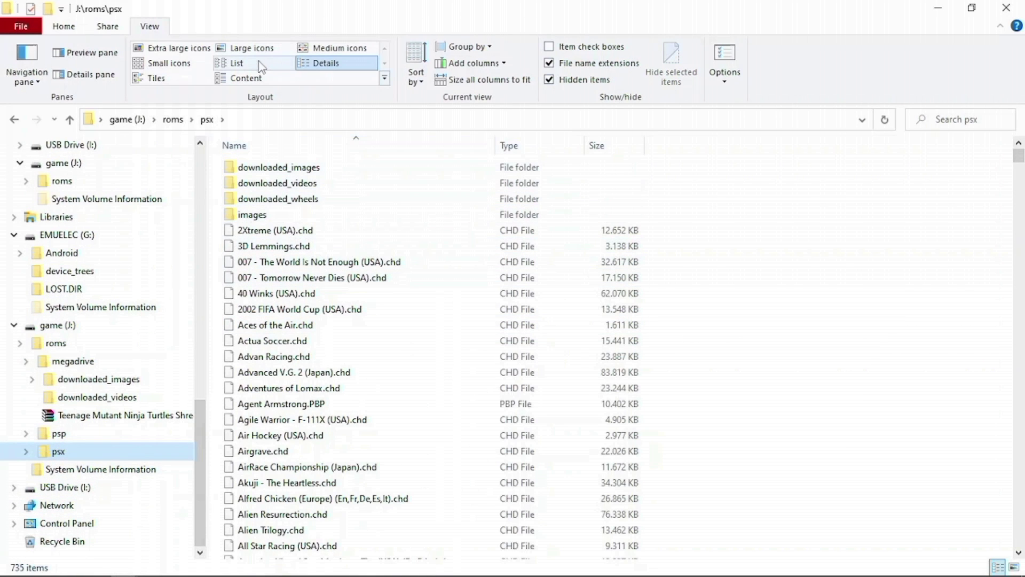
right_click(770, 288)
click(793, 390)
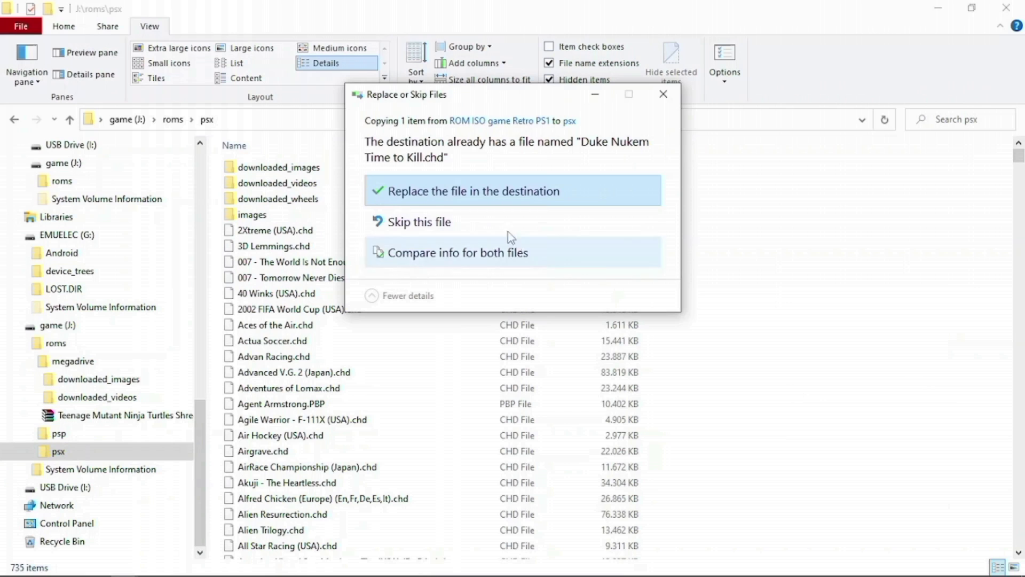
click(474, 193)
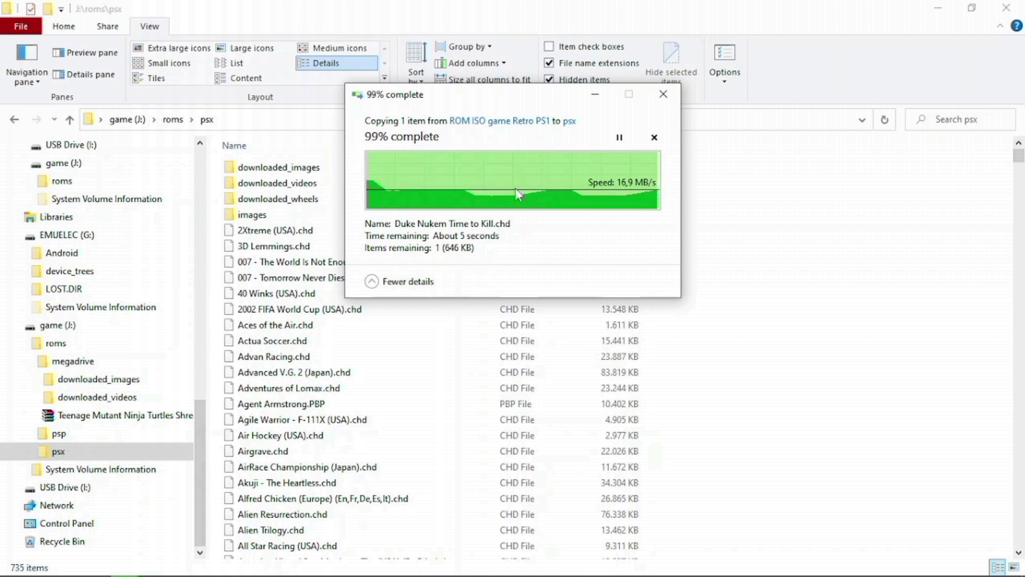
scroll(524, 439, down, 2)
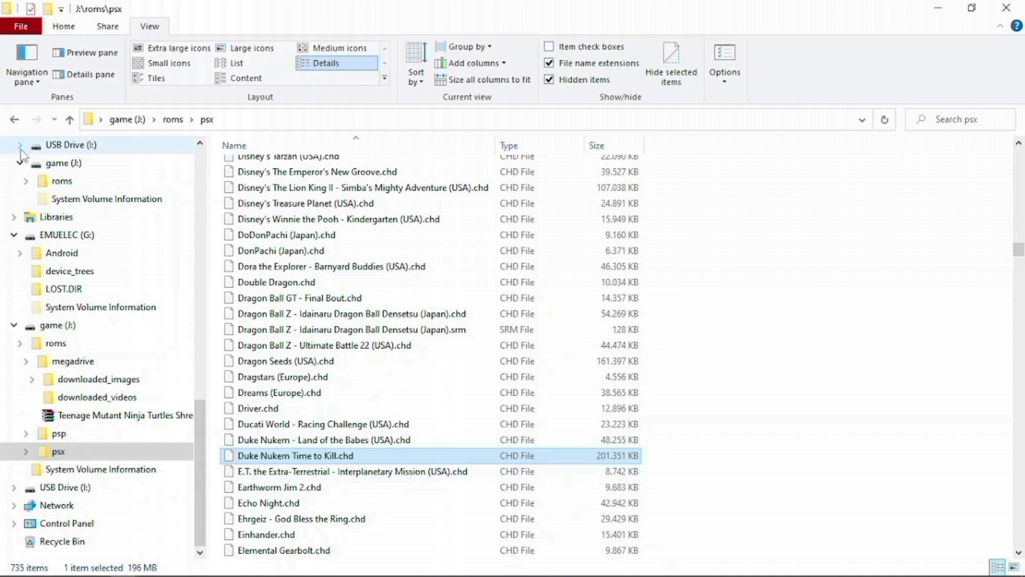
Go back to This PC and check the free space on game (J:).
click(174, 123)
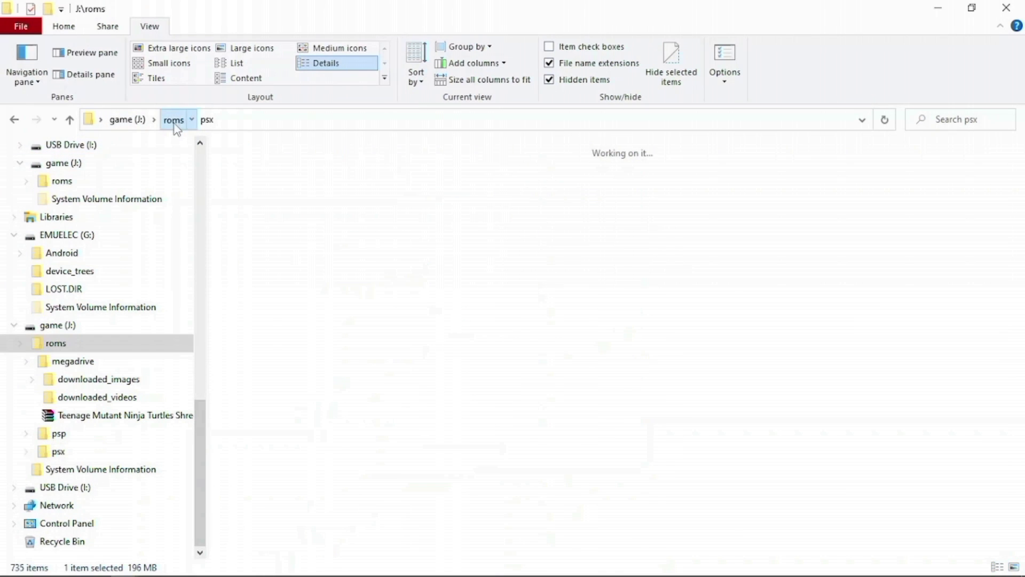
click(133, 122)
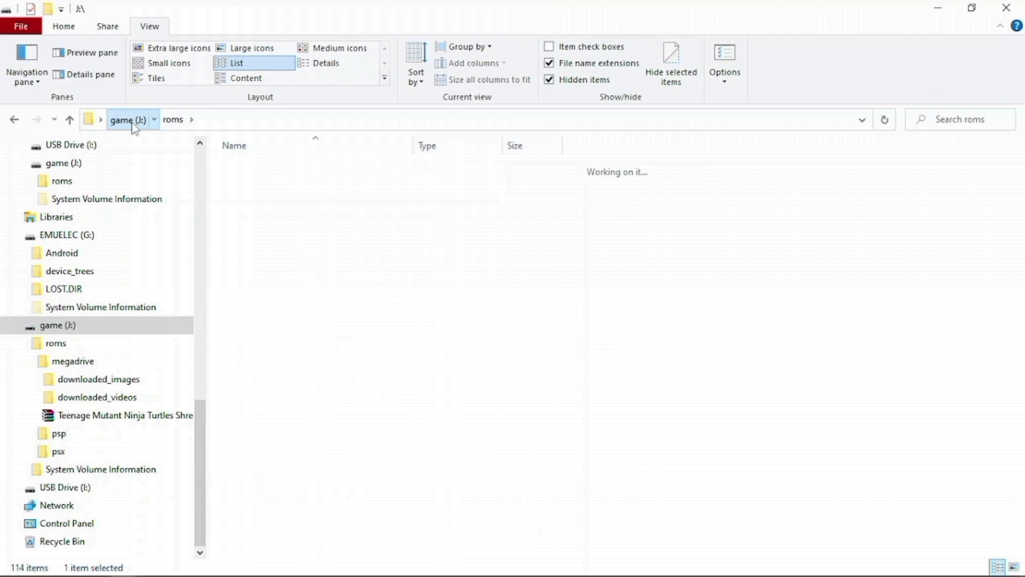
scroll(167, 231, up, 10)
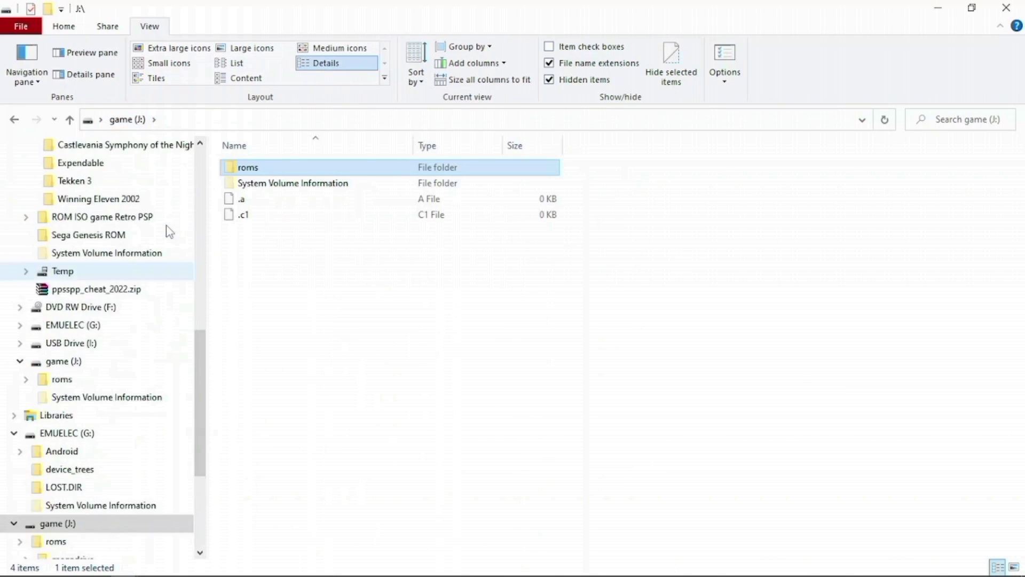
drag(206, 380, 211, 192)
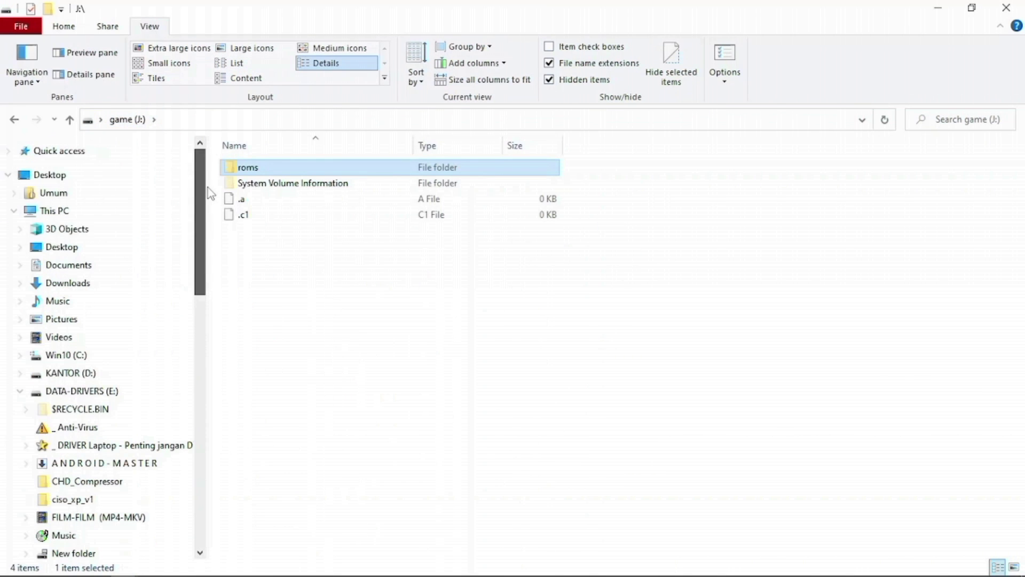
click(55, 213)
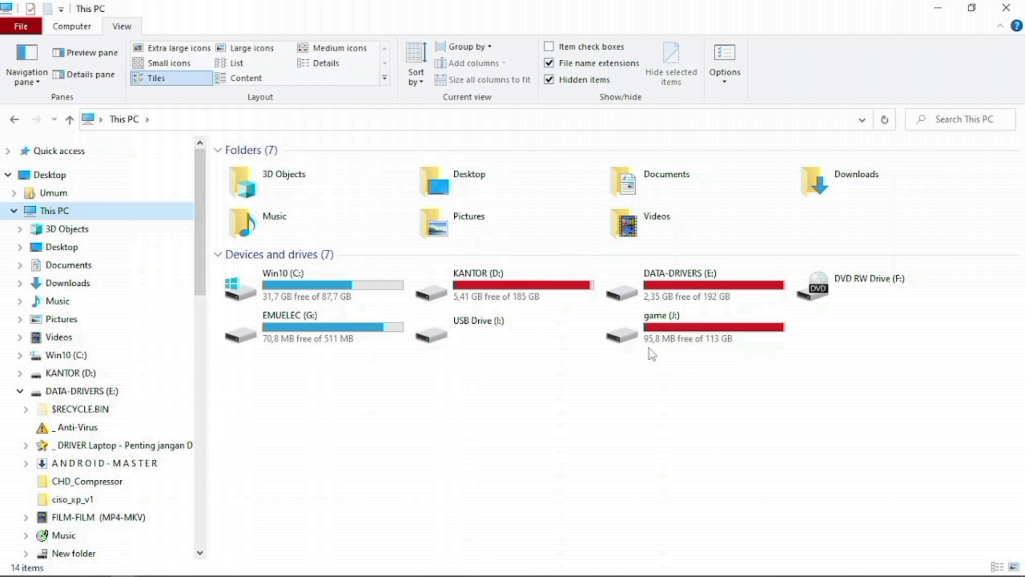
Collapse DATA-DRIVERS (E:) and game (J:) under This PC, and eject the game (J:) drive.
click(19, 392)
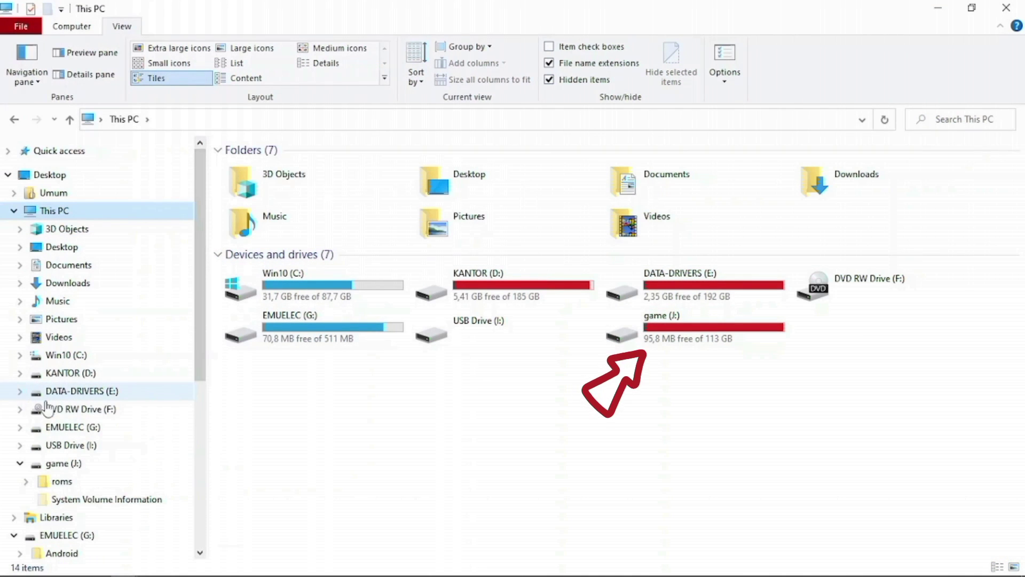
click(19, 463)
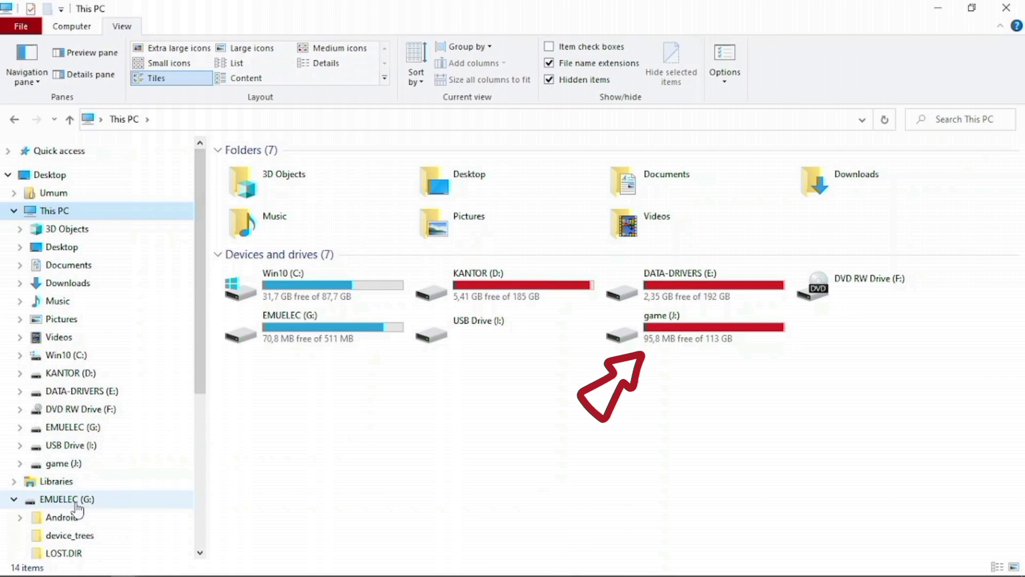
scroll(107, 486, down, 2)
scroll(132, 488, down, 1)
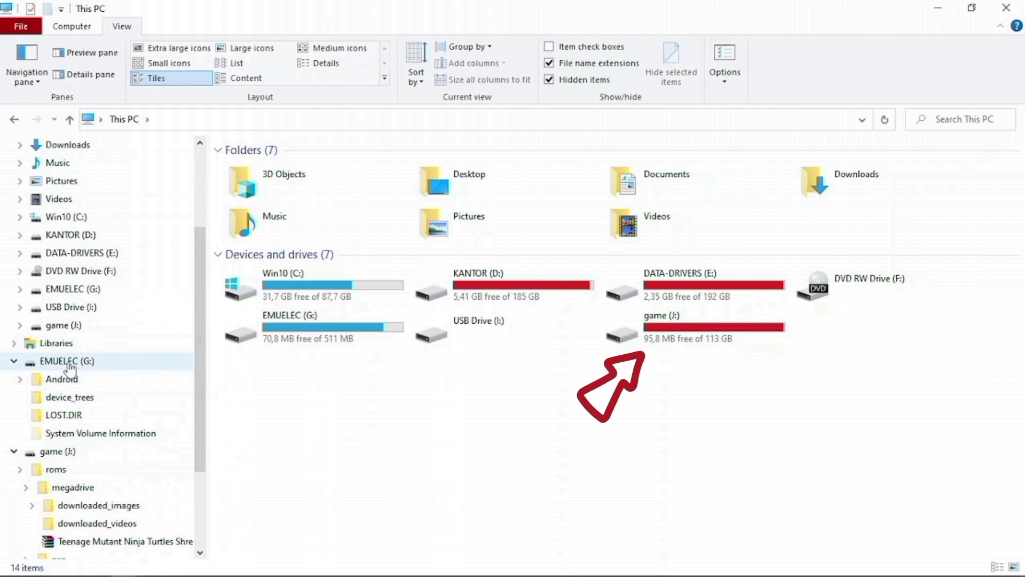
right_click(65, 464)
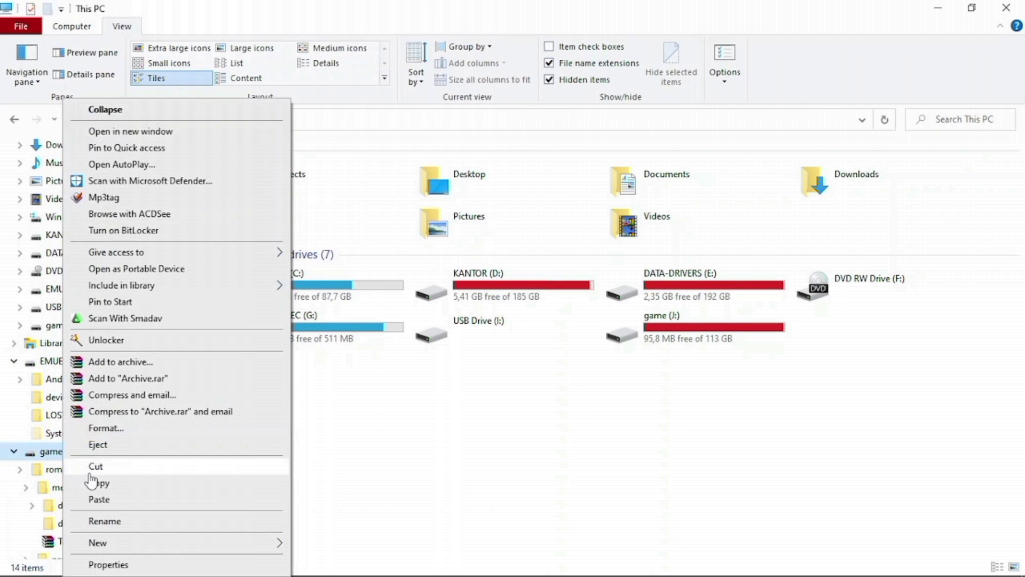
click(97, 446)
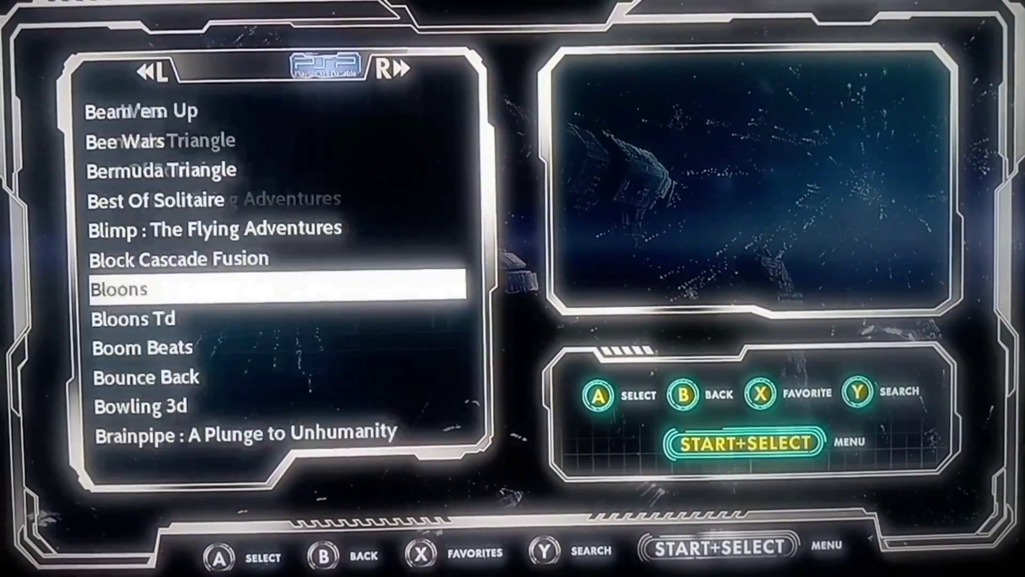
Switch to EmuELEC and find Tehra_Dark_Warrior in the PSP game list.
key(Down)
key(Down)
key(Down)
key(Down)
key(Down)
key(Down)
key(Down)
key(Down)
key(Down)
key(Down)
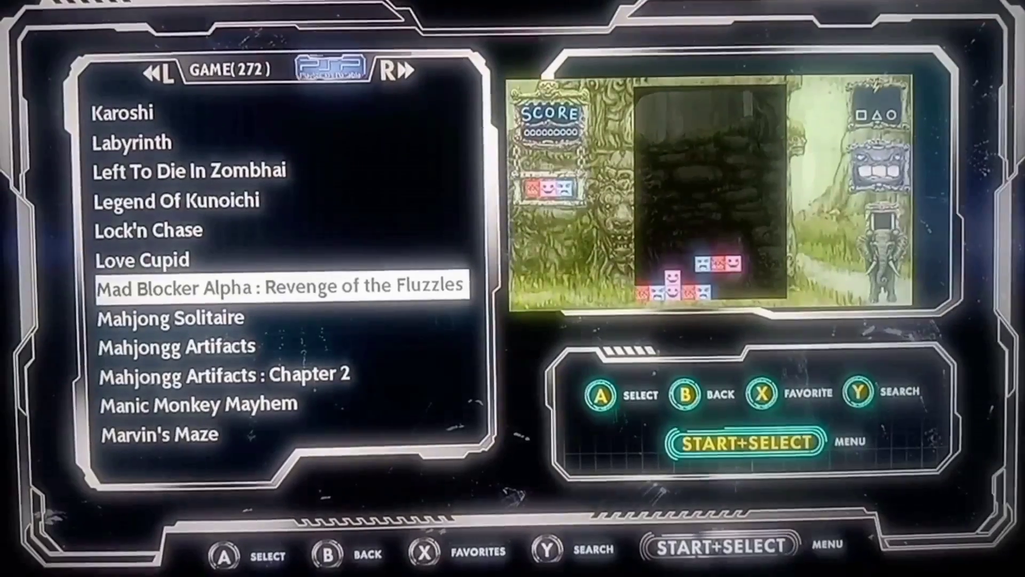
key(Down)
key(Down)
key(Down)
key(Down)
key(Down)
key(Down)
key(Down)
key(Down)
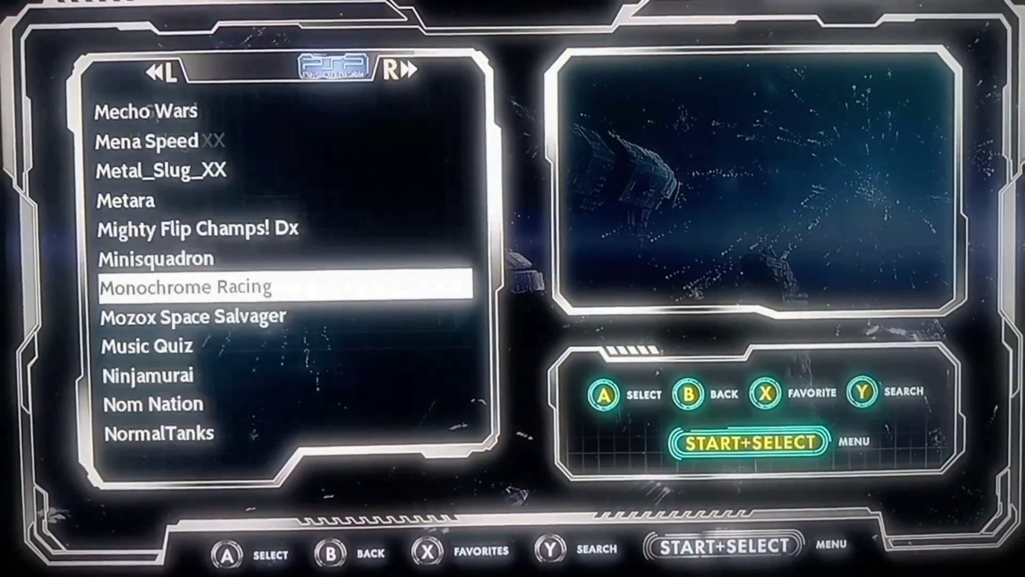
key(Down)
key(Down)
key(Down)
key(Down)
key(Down)
key(Down)
key(Down)
key(Down)
key(Down)
key(Down)
key(Down)
key(Down)
key(Down)
key(Down)
key(Down)
key(Down)
key(Down)
key(Down)
key(Down)
key(Down)
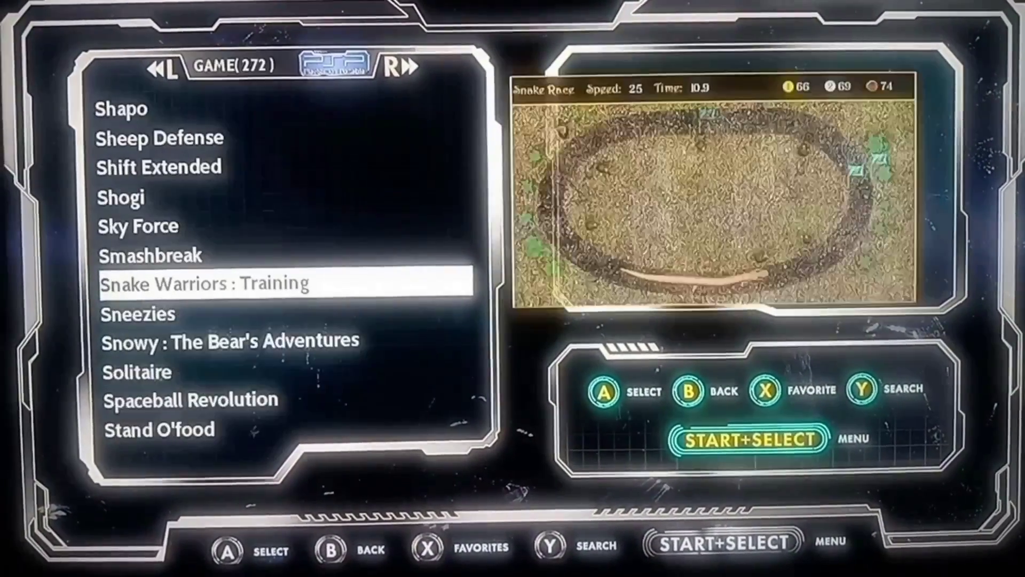
key(Down)
key(Down)
key(Down)
key(Down)
key(Down)
key(Down)
key(Down)
key(Down)
key(Down)
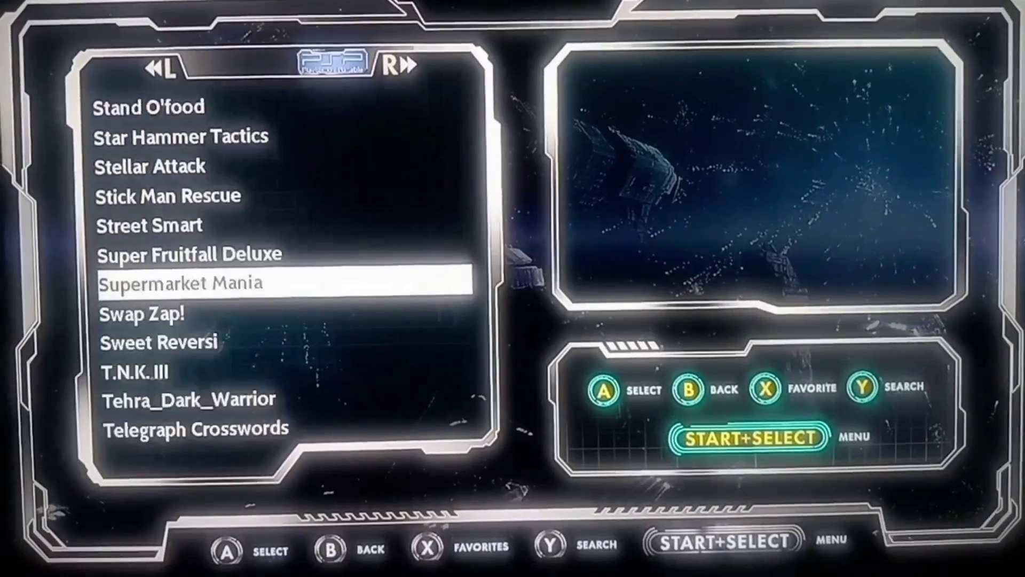
key(Down)
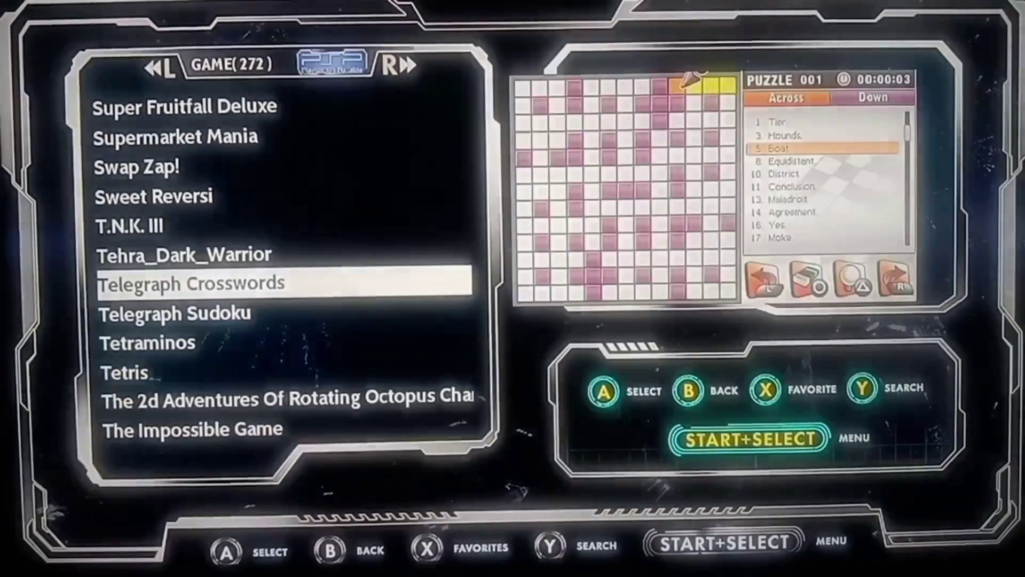
key(Up)
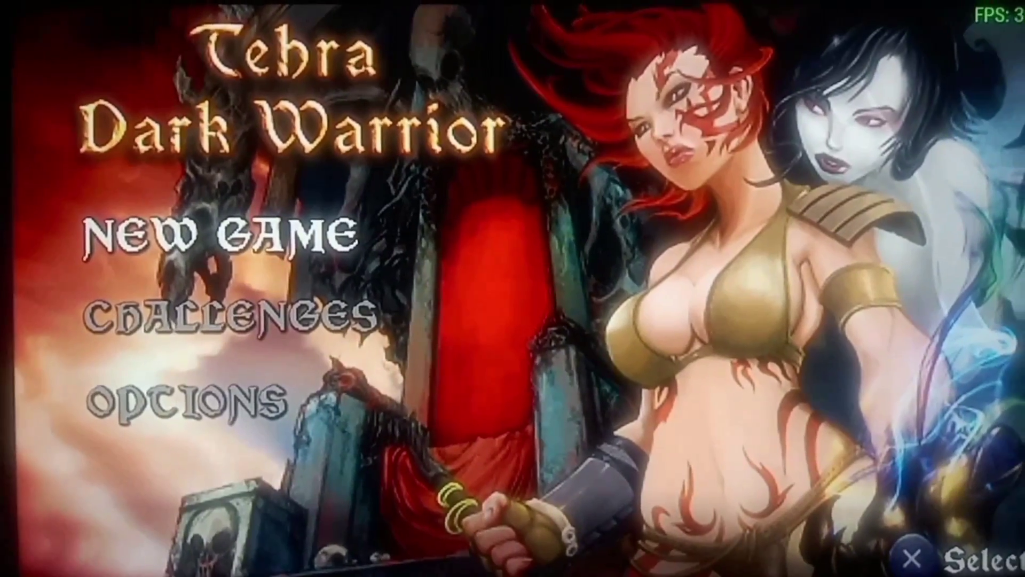
Start a new game in Tehra Dark Warrior and advance through the intro story.
key(Return)
key(Return)
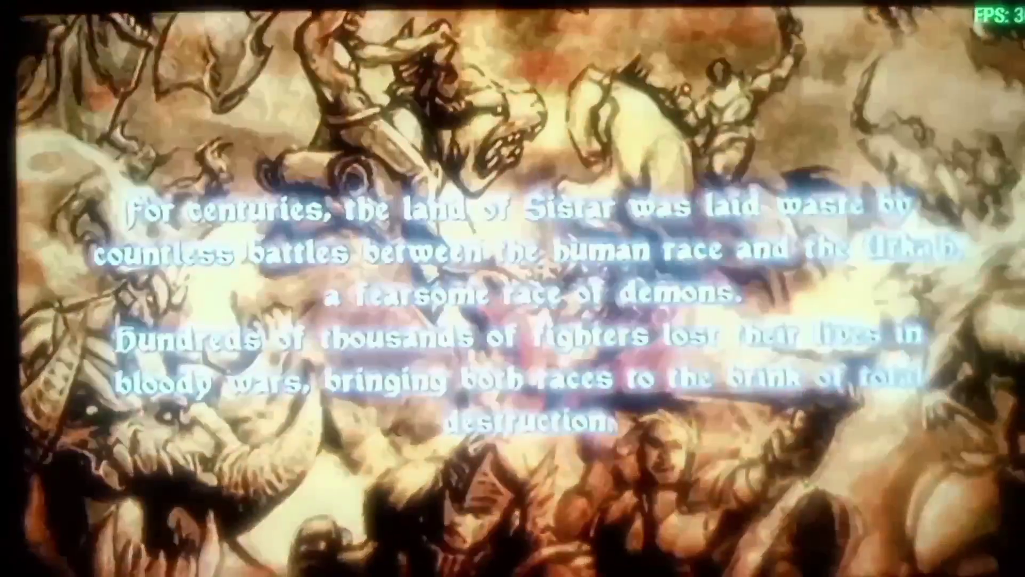
key(Return)
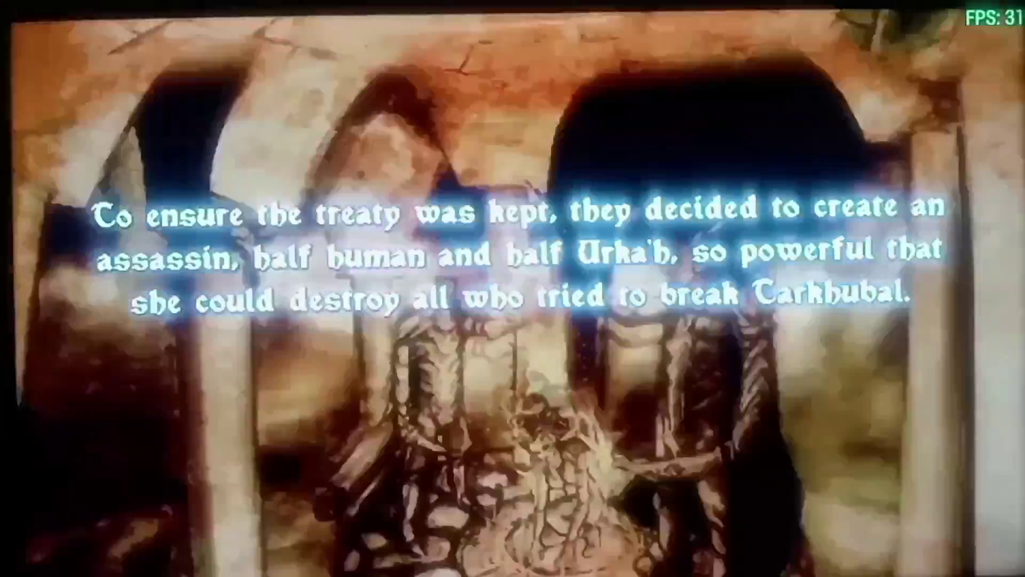